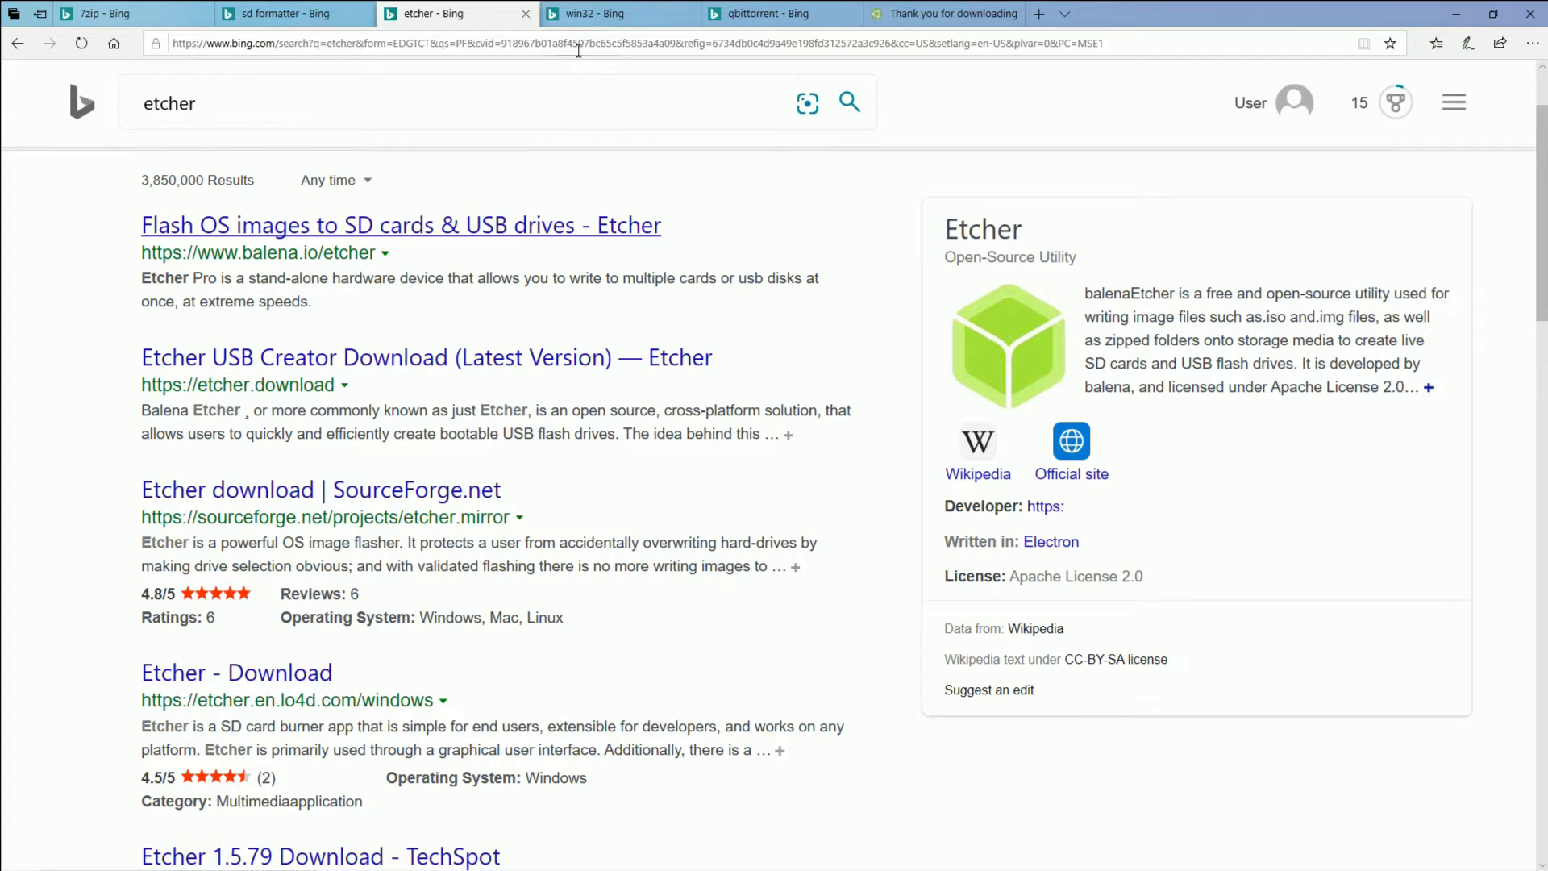
# Review the open search results for etcher, win32 and qbittorrent, highlighting the official qBittorrent site address
pyautogui.click(600, 18)
pyautogui.click(419, 18)
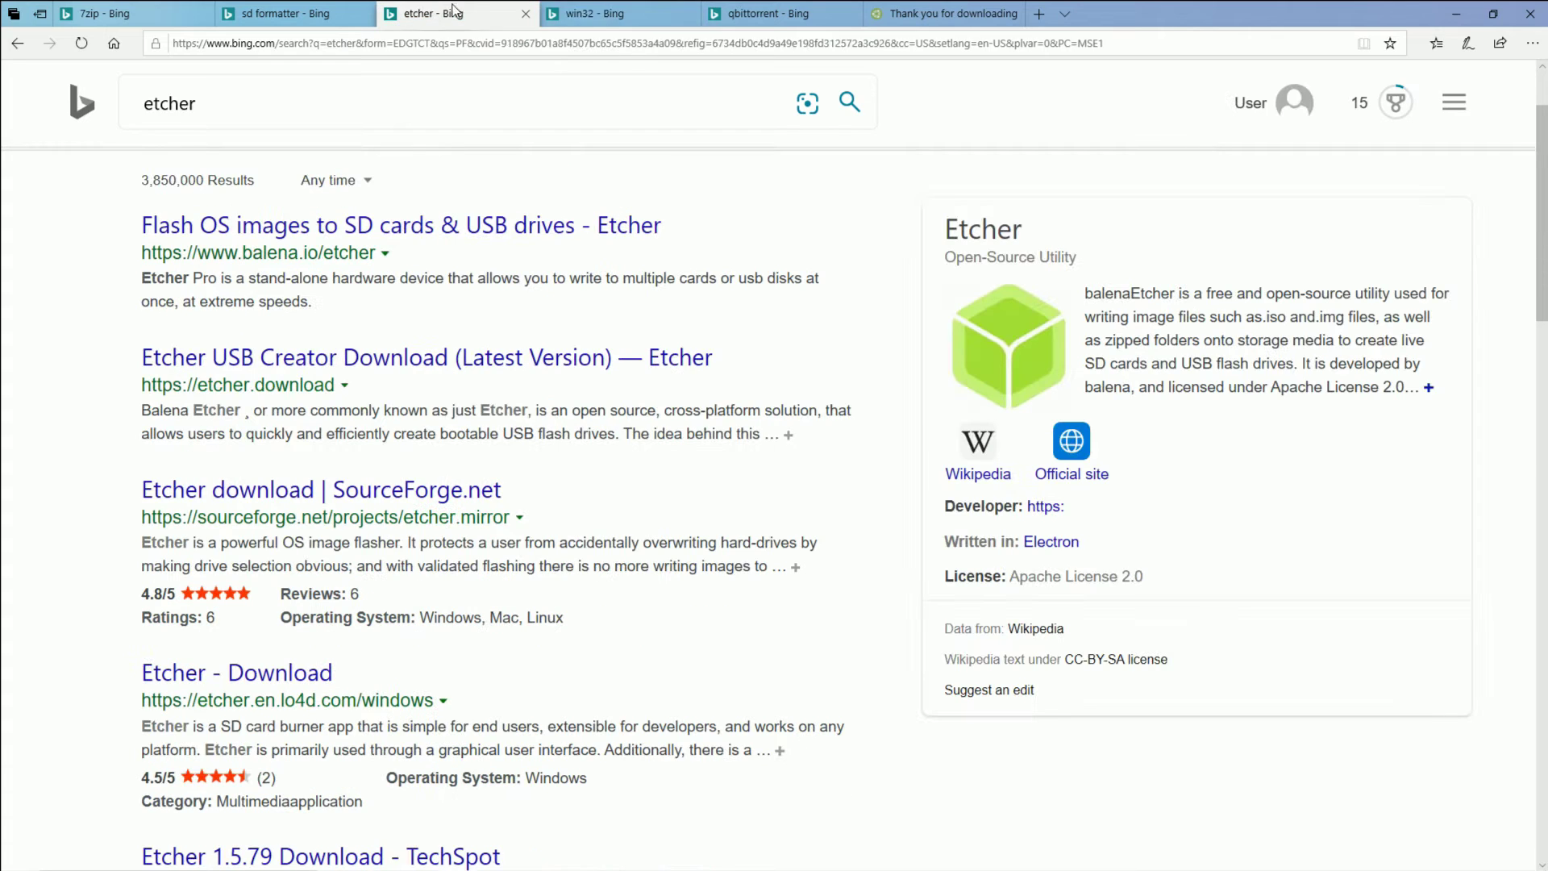
pyautogui.click(597, 14)
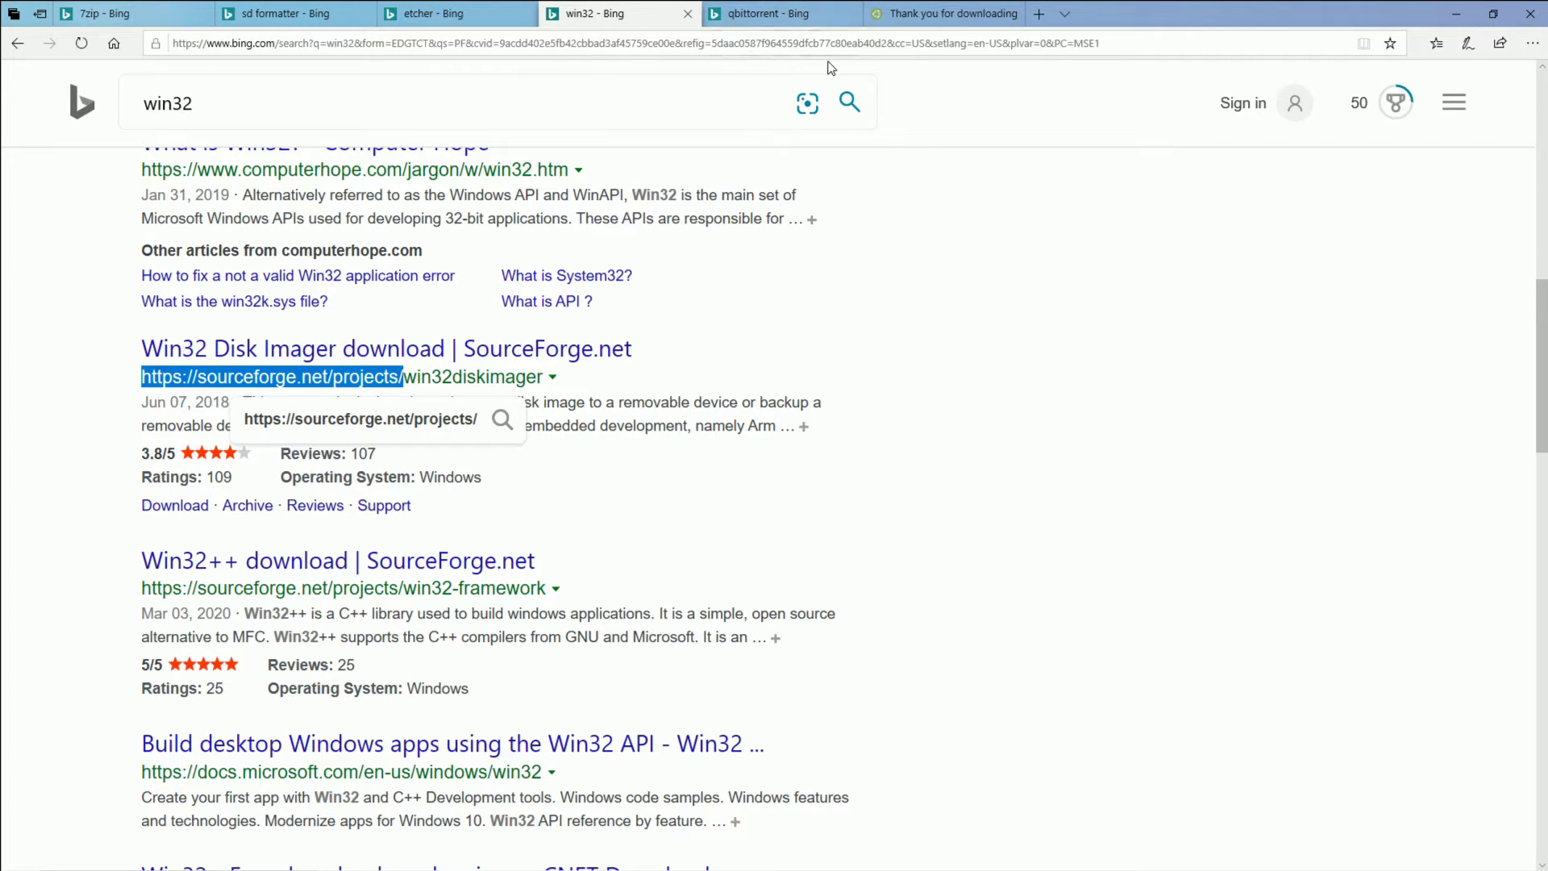
pyautogui.click(794, 13)
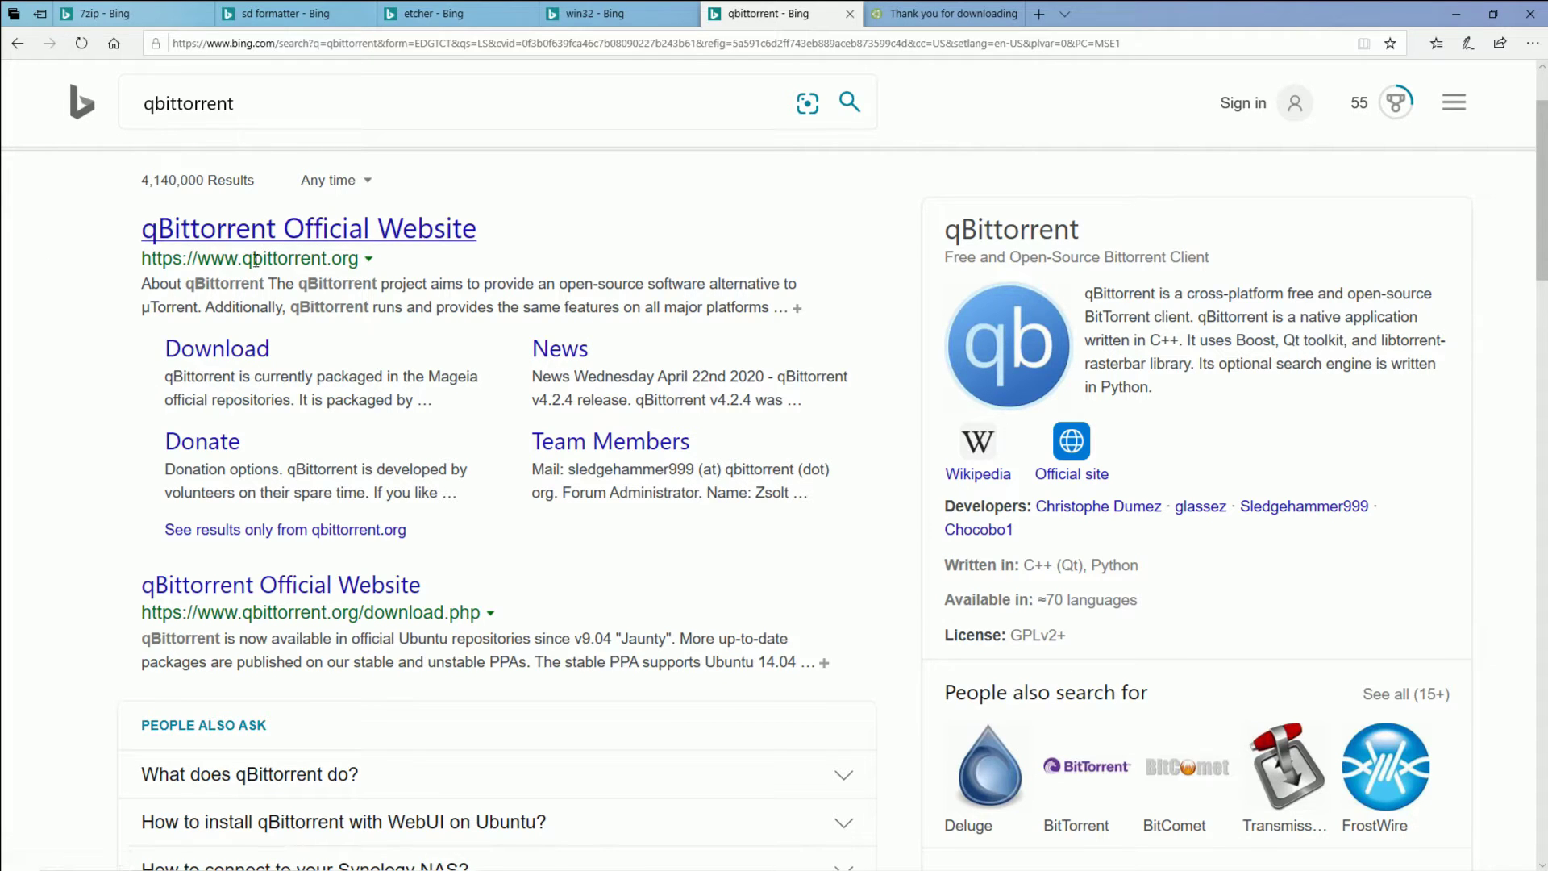
pyautogui.moveTo(239, 258); pyautogui.dragTo(359, 252)
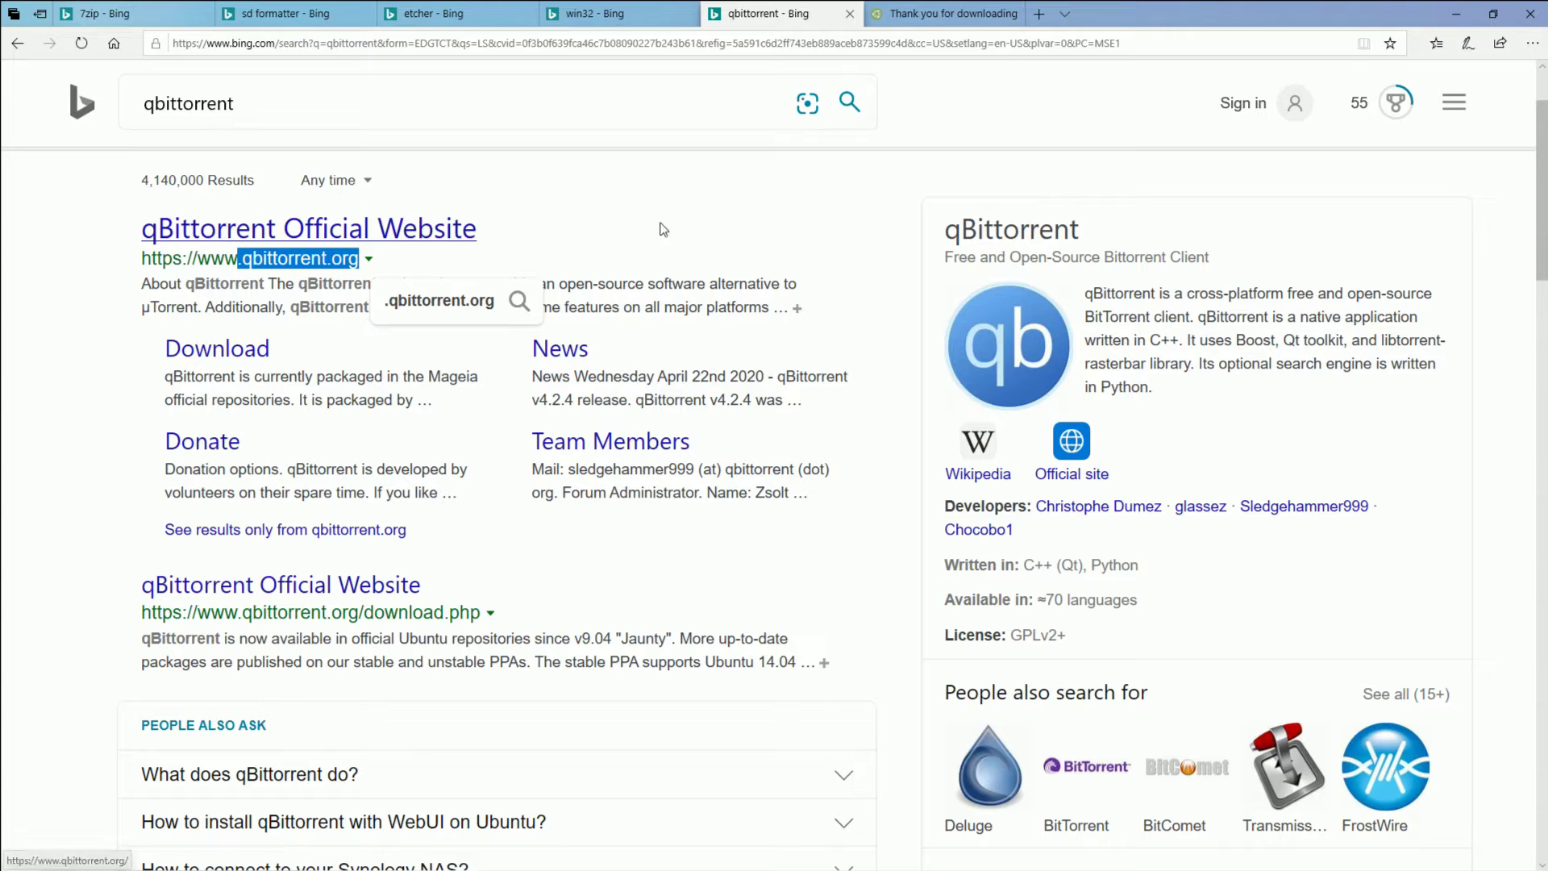
pyautogui.click(698, 244)
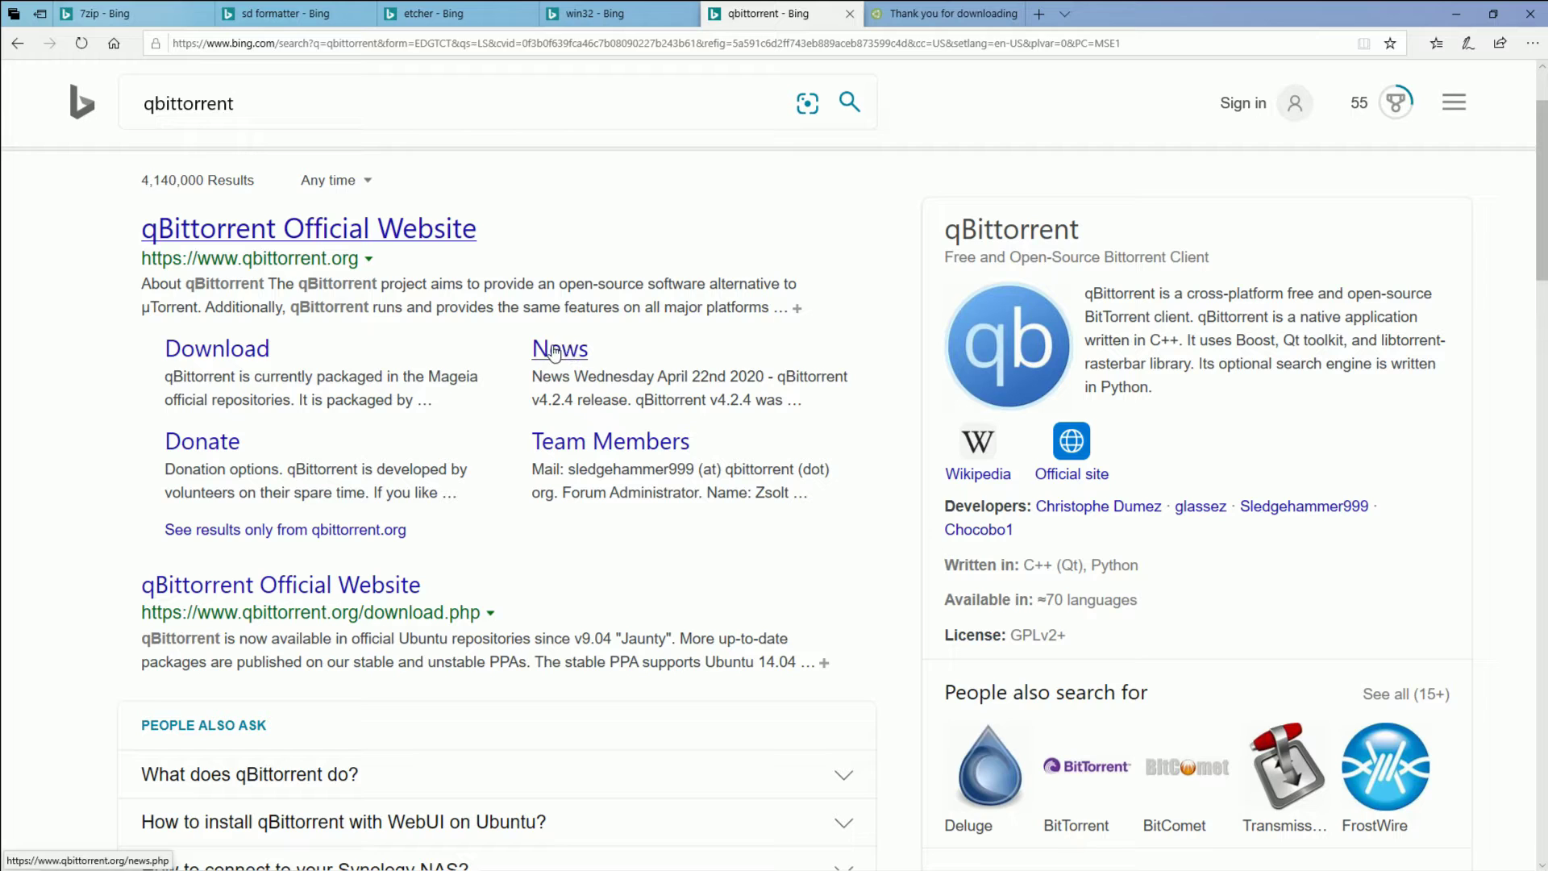
# Download the Ubuntu MATE 18.04.4 desktop amd64 torrent from the Ubuntu MATE site and open the torrent file
pyautogui.click(943, 13)
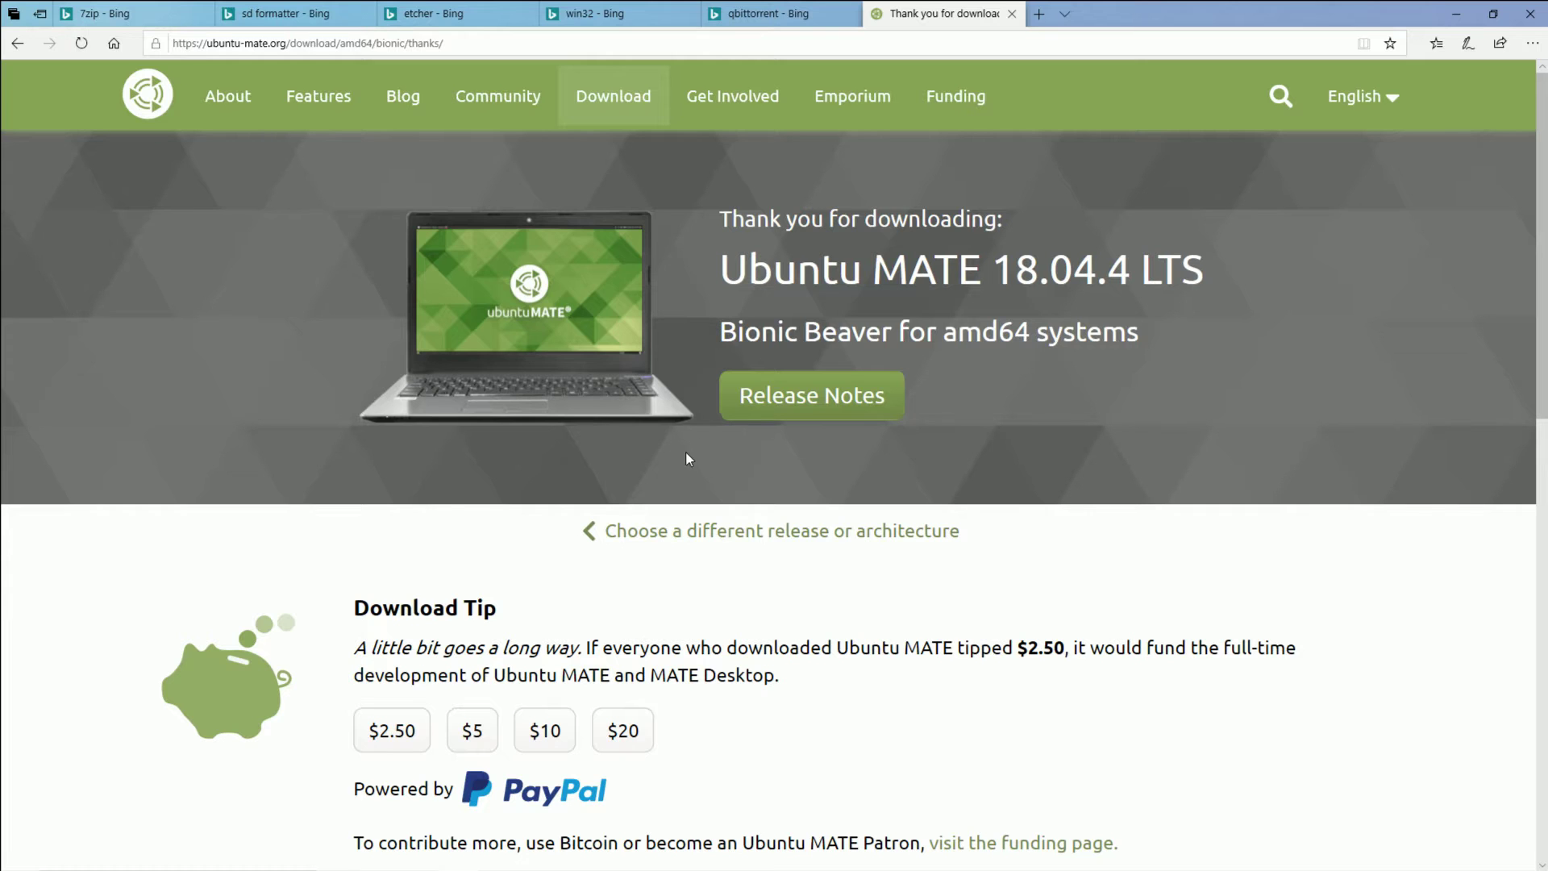
pyautogui.scroll(-8, 688, 458)
pyautogui.scroll(7, 676, 415)
pyautogui.click(677, 375)
pyautogui.click(653, 400)
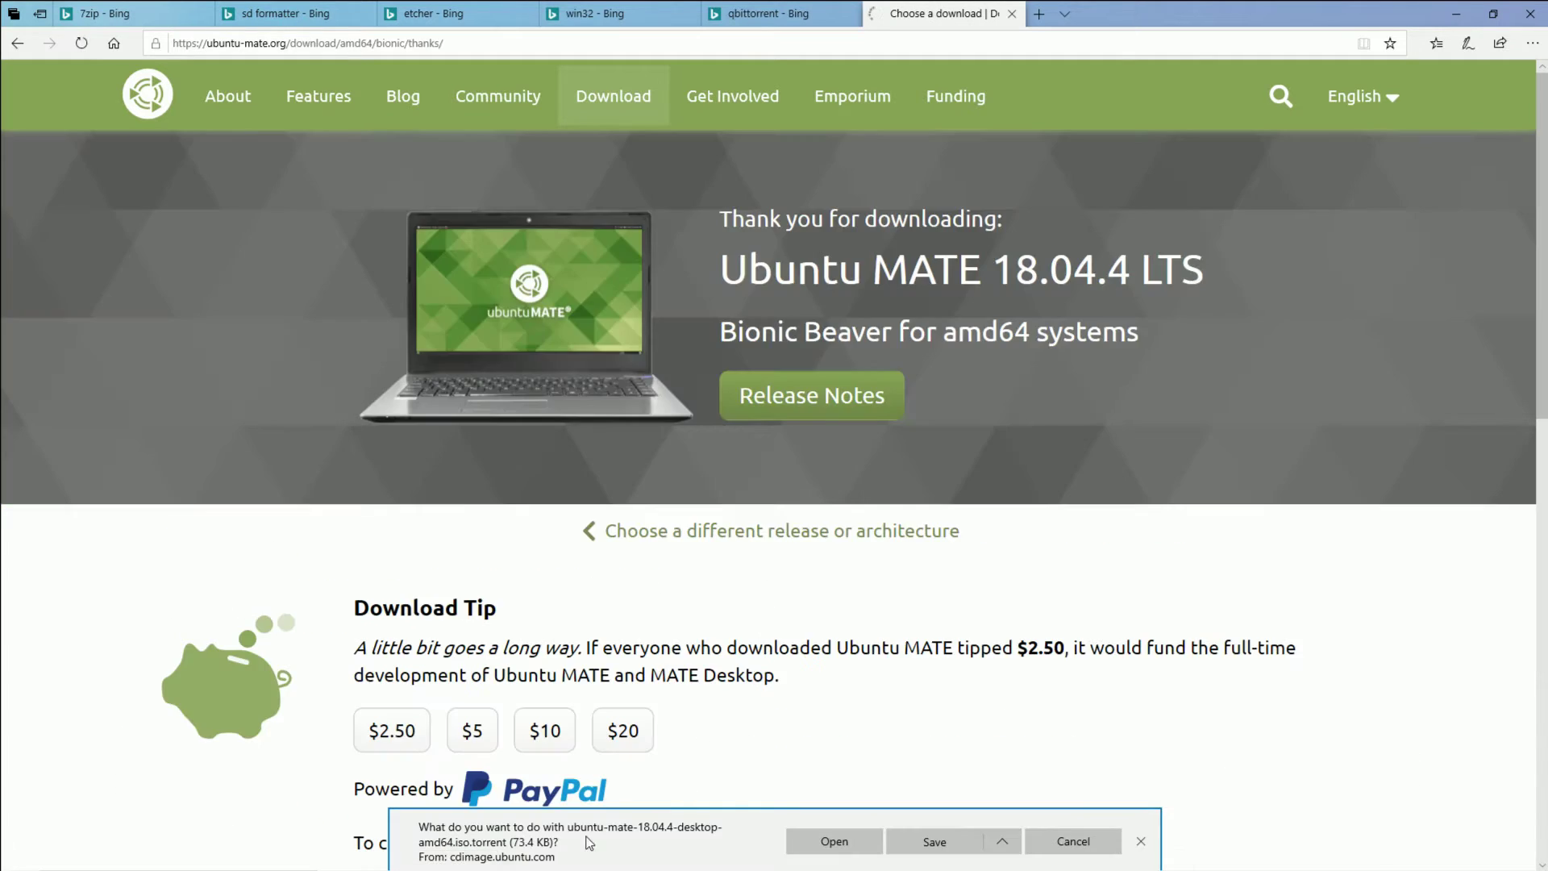
pyautogui.click(838, 841)
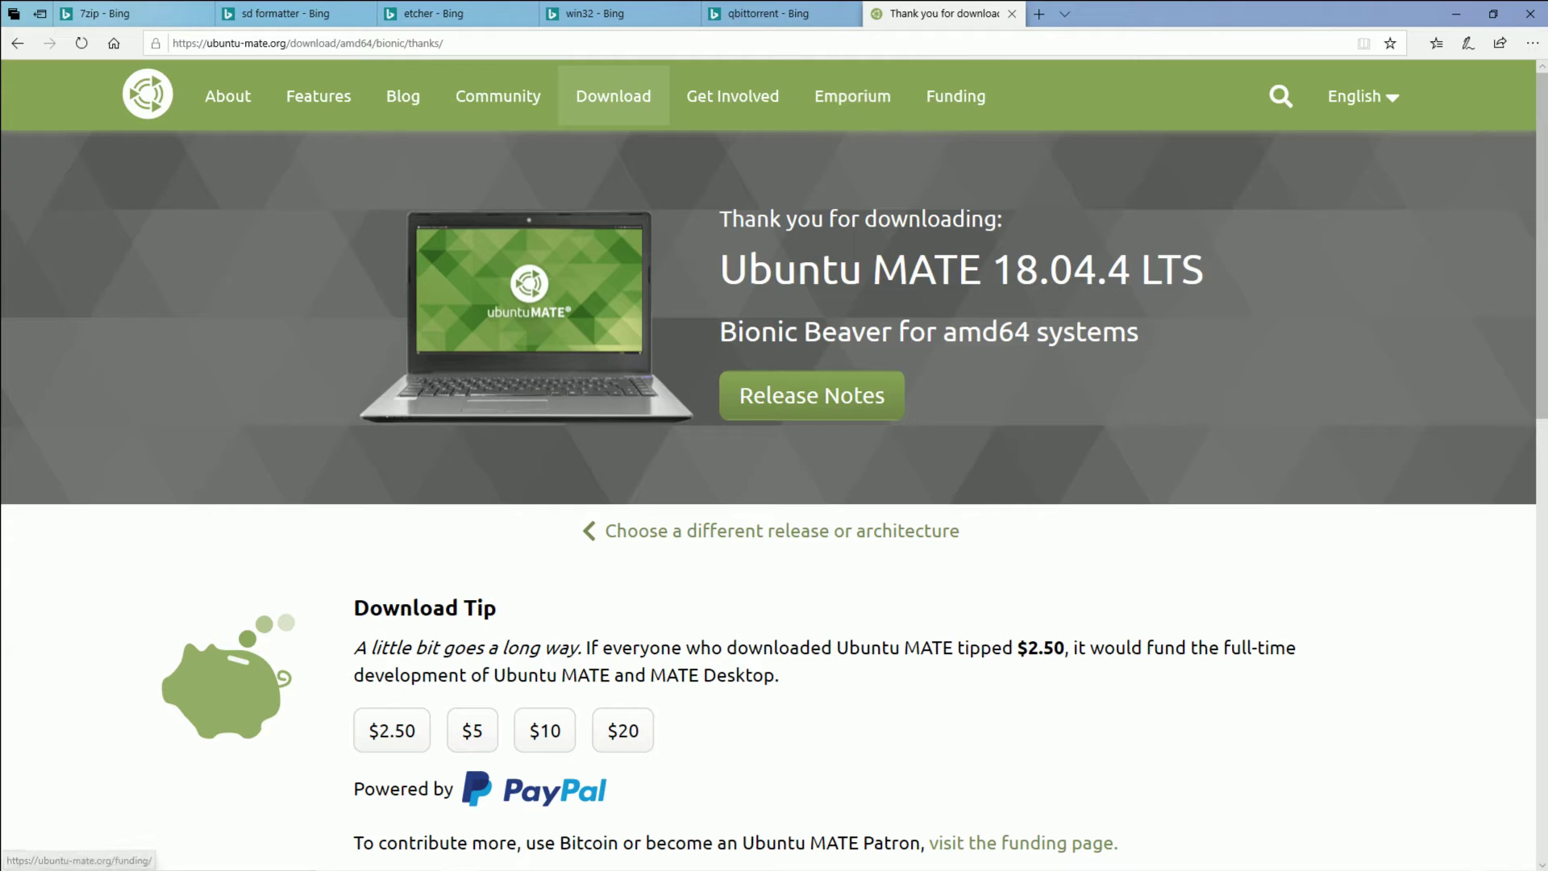
# Switch to qBittorrent and check the download progress of ubuntu-mate-18.04.4-desktop-amd64.iso
pyautogui.moveTo(1411, 864)
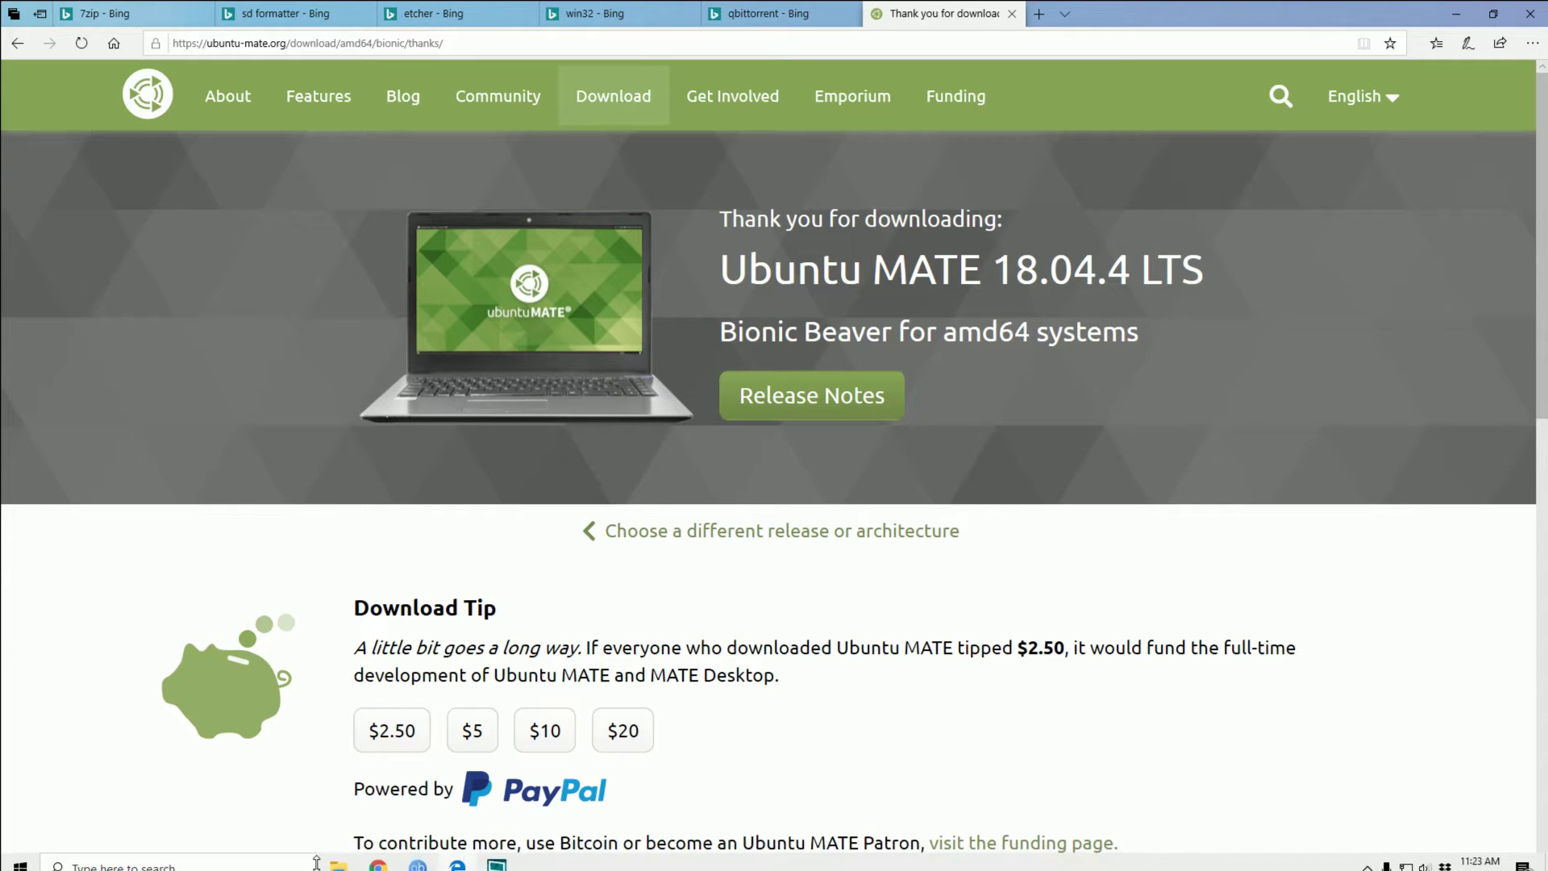
pyautogui.click(417, 856)
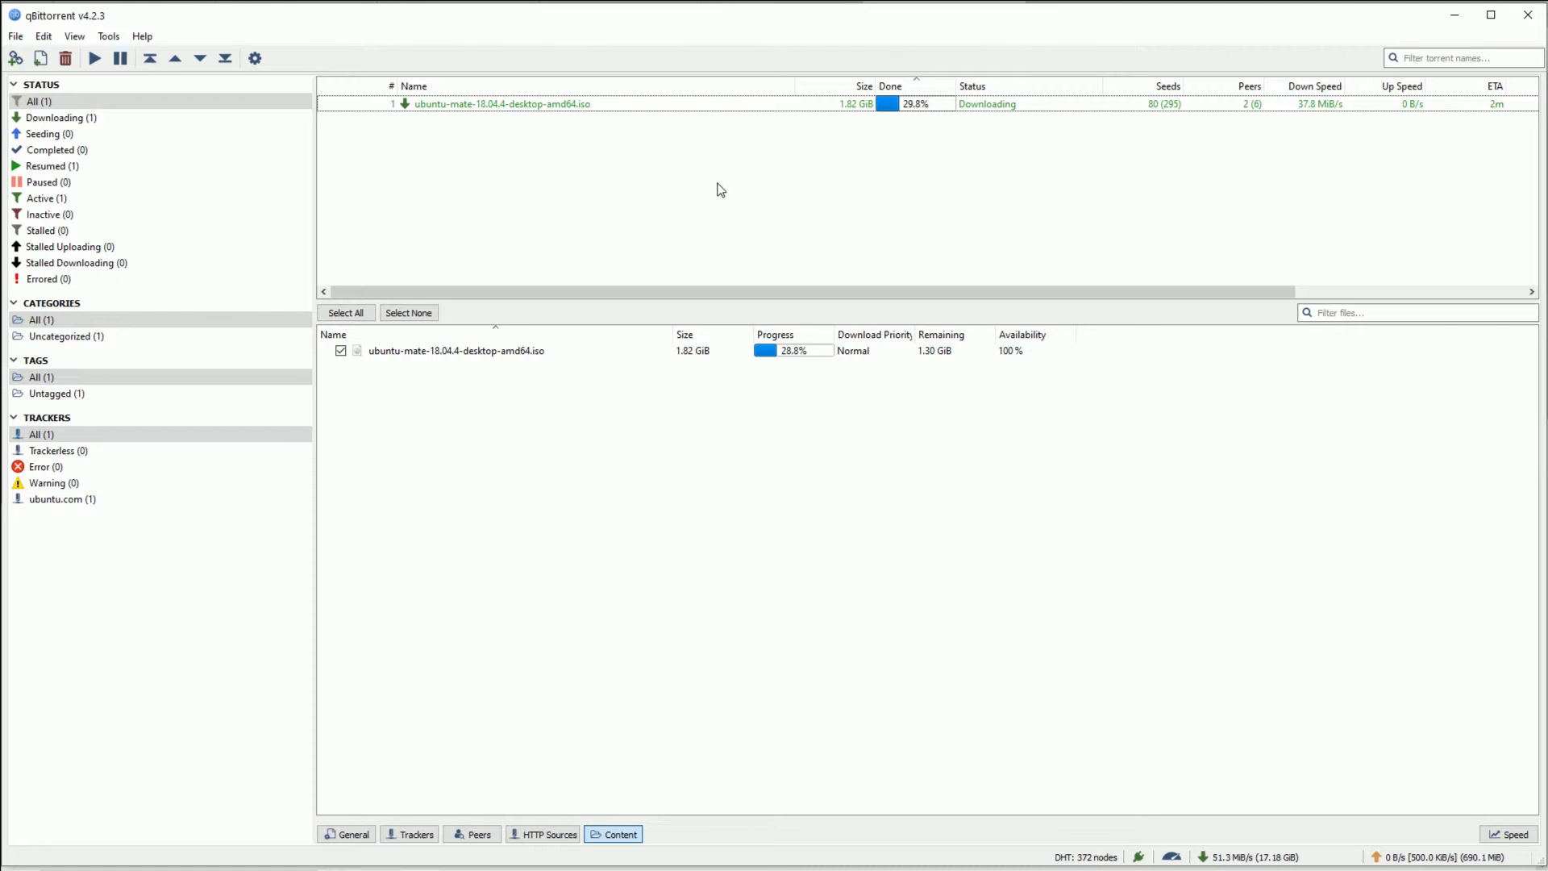
pyautogui.click(815, 108)
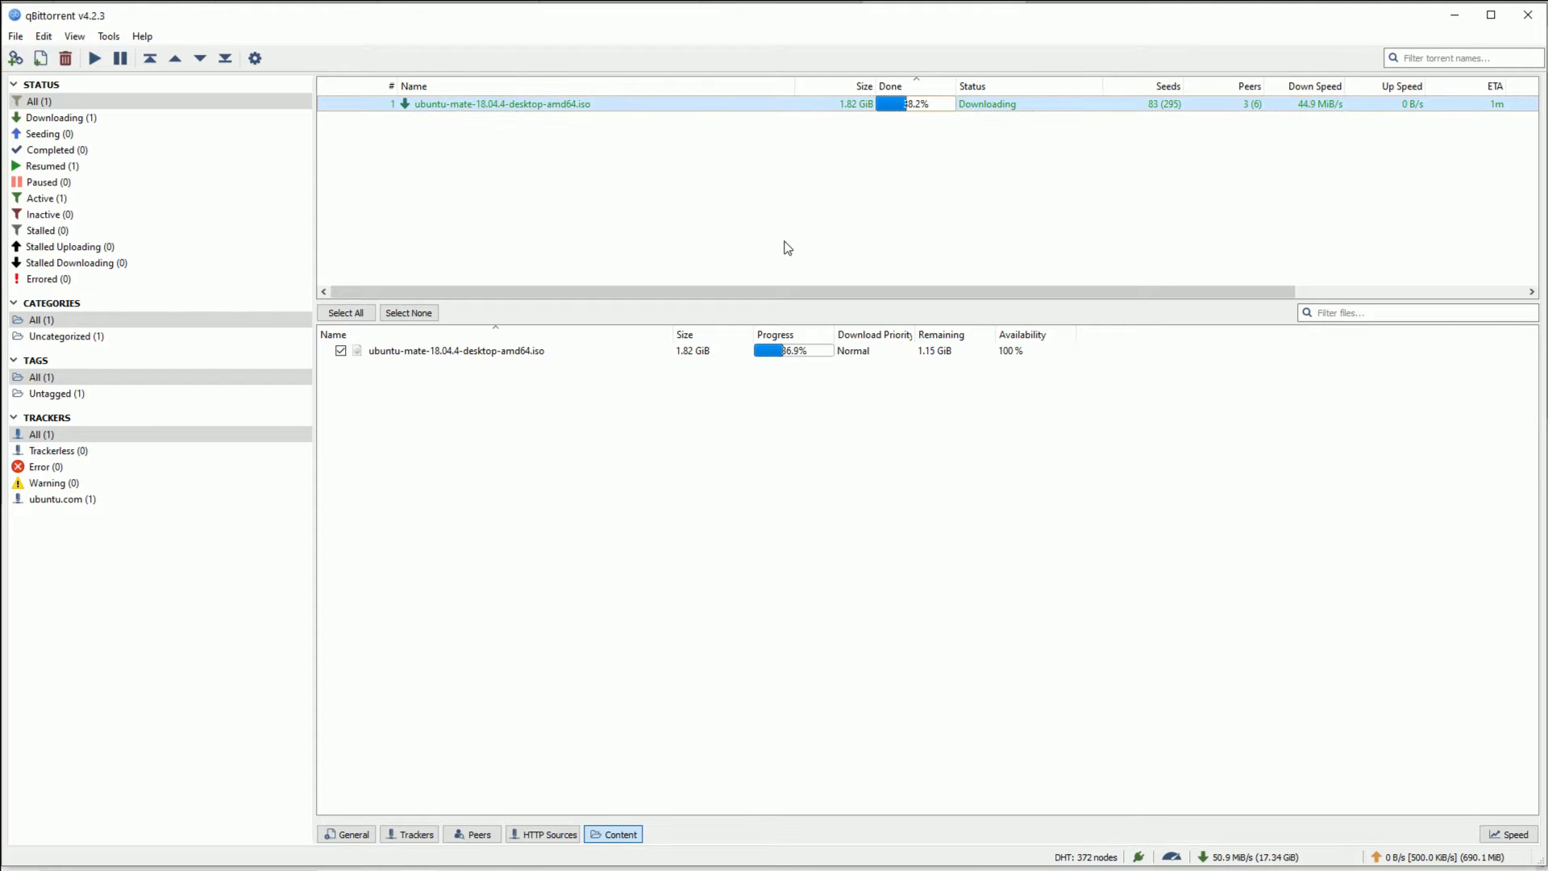
pyautogui.click(989, 153)
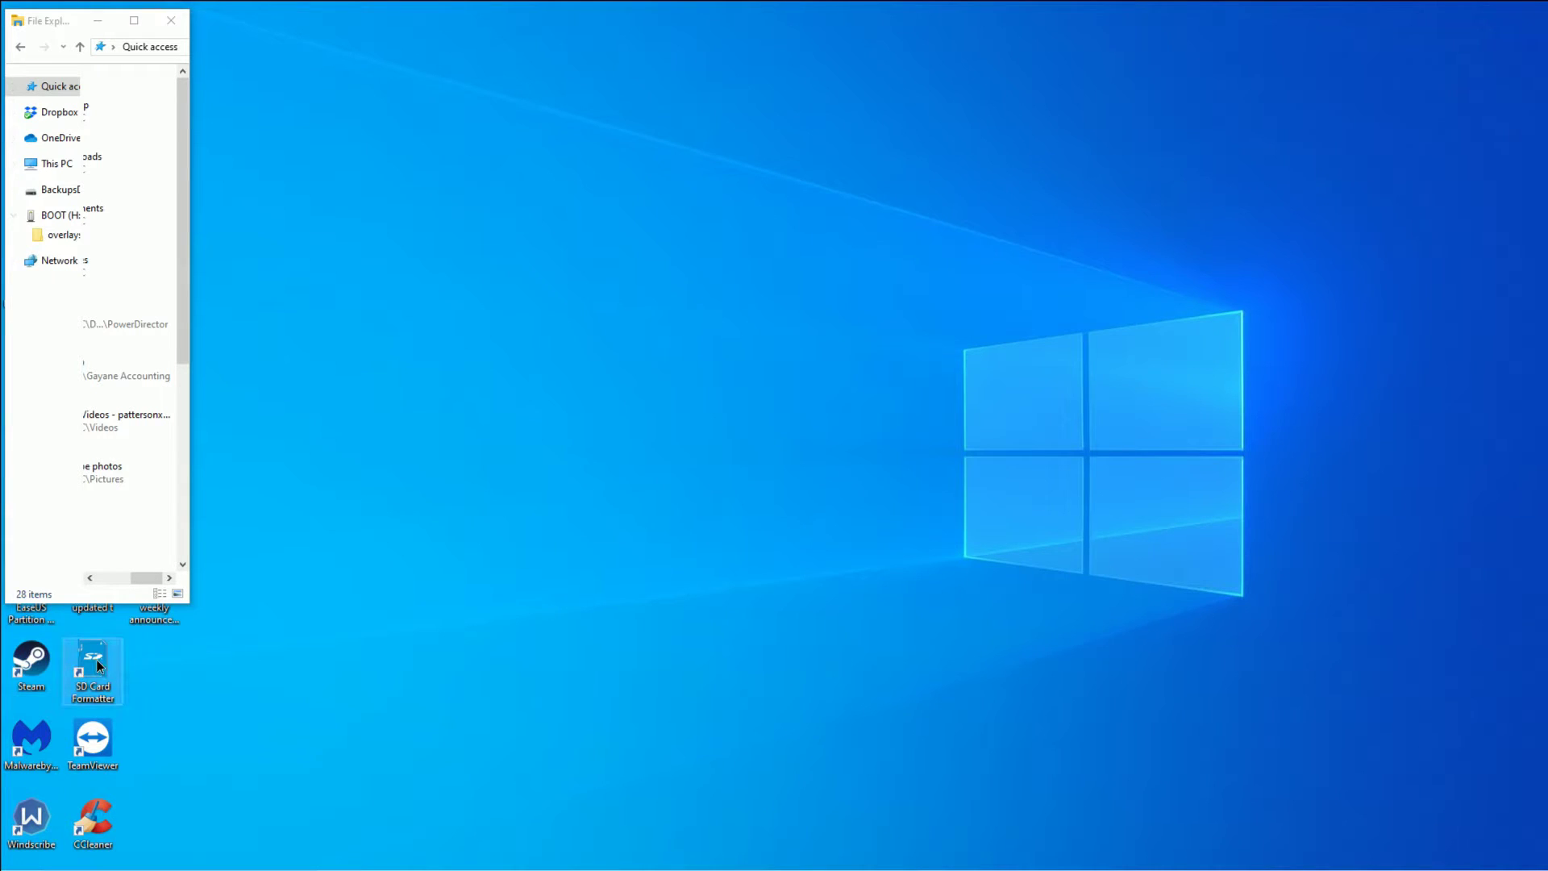
# Place the SD Card Formatter shortcut on the open desktop and quick format the H:\ - BOOT card with SD Card Formatter
pyautogui.moveTo(97, 660); pyautogui.dragTo(522, 342)
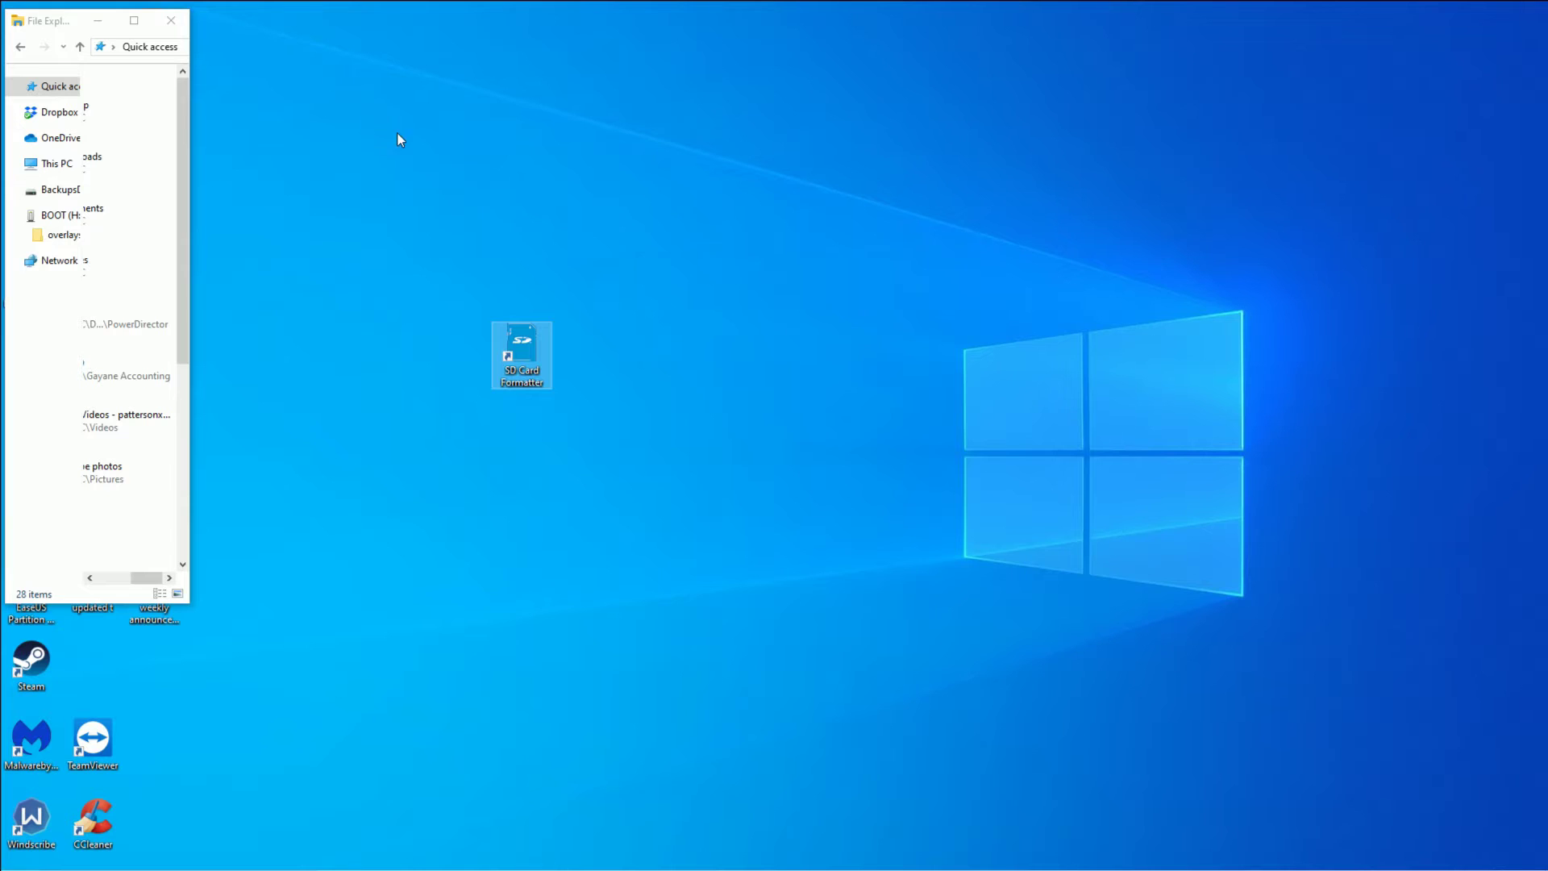
pyautogui.click(691, 330)
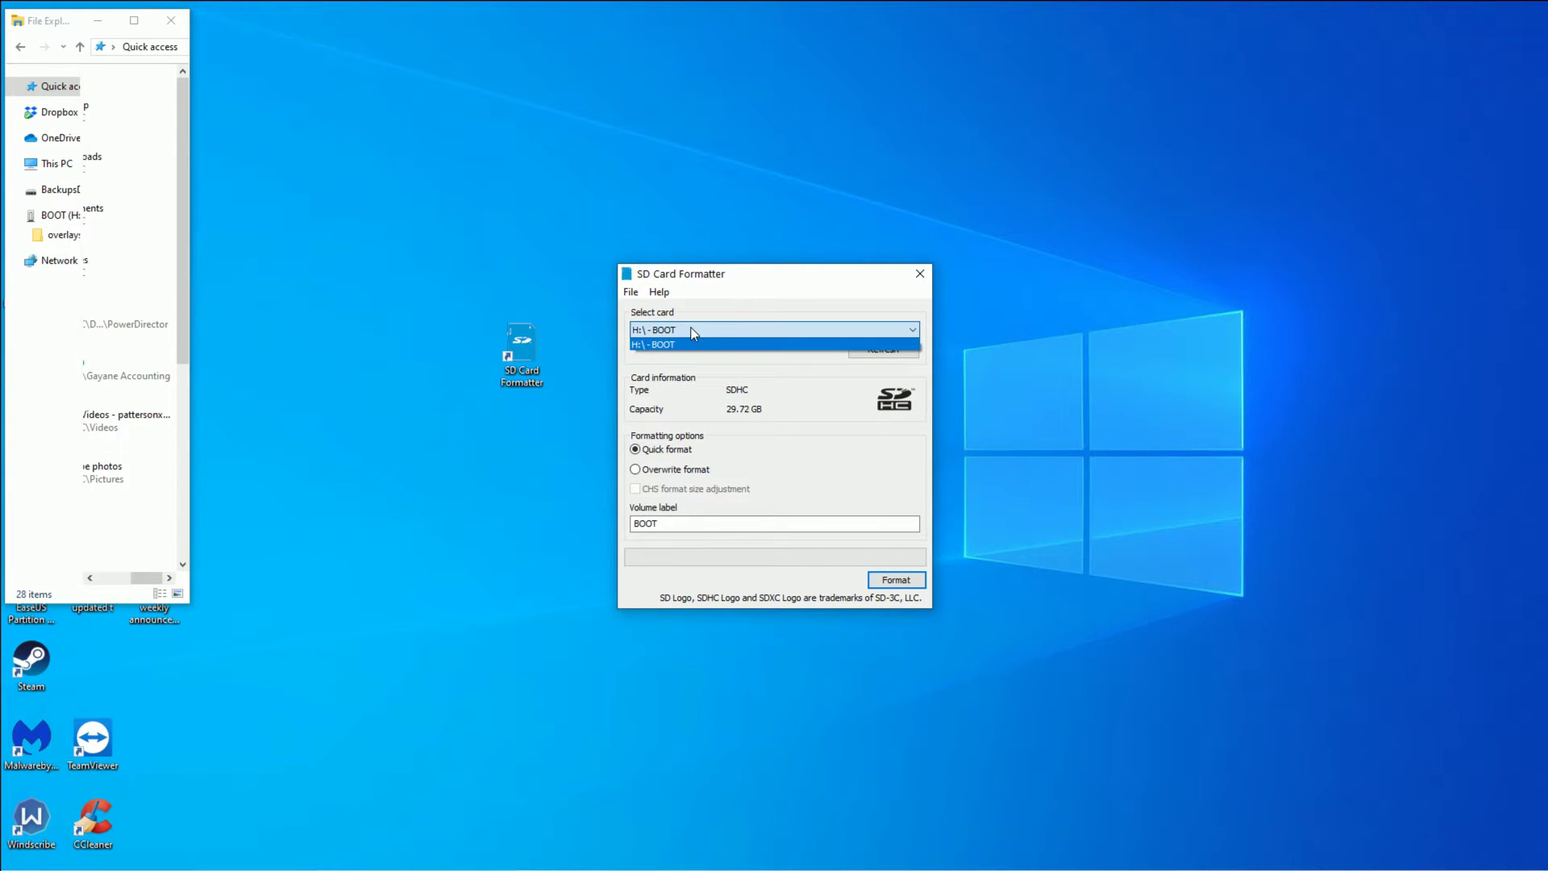
pyautogui.click(693, 344)
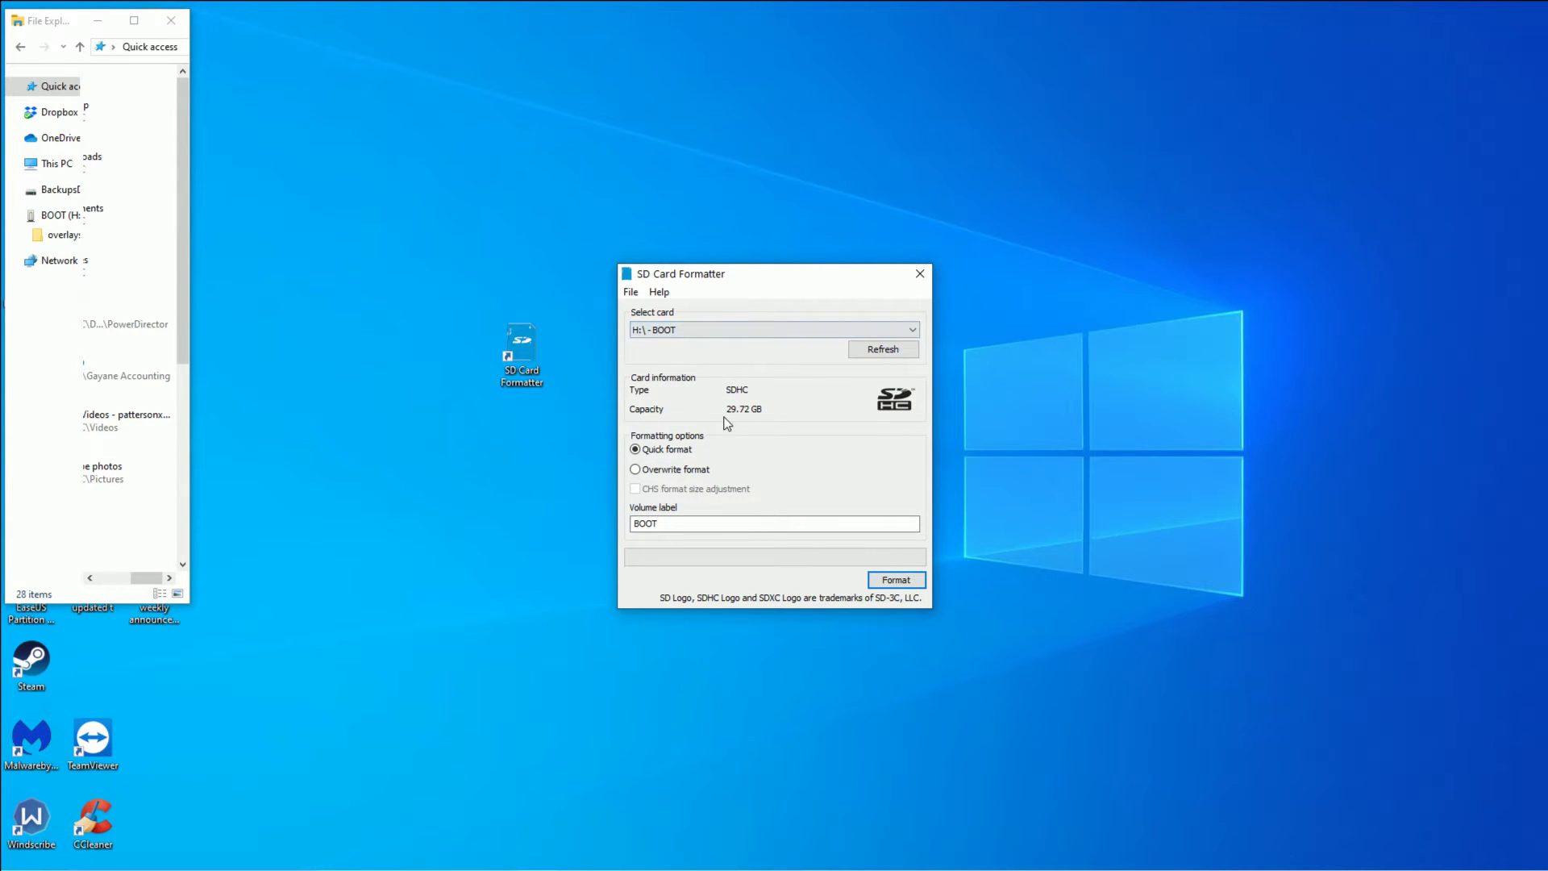
pyautogui.click(714, 522)
pyautogui.click(907, 582)
pyautogui.click(821, 501)
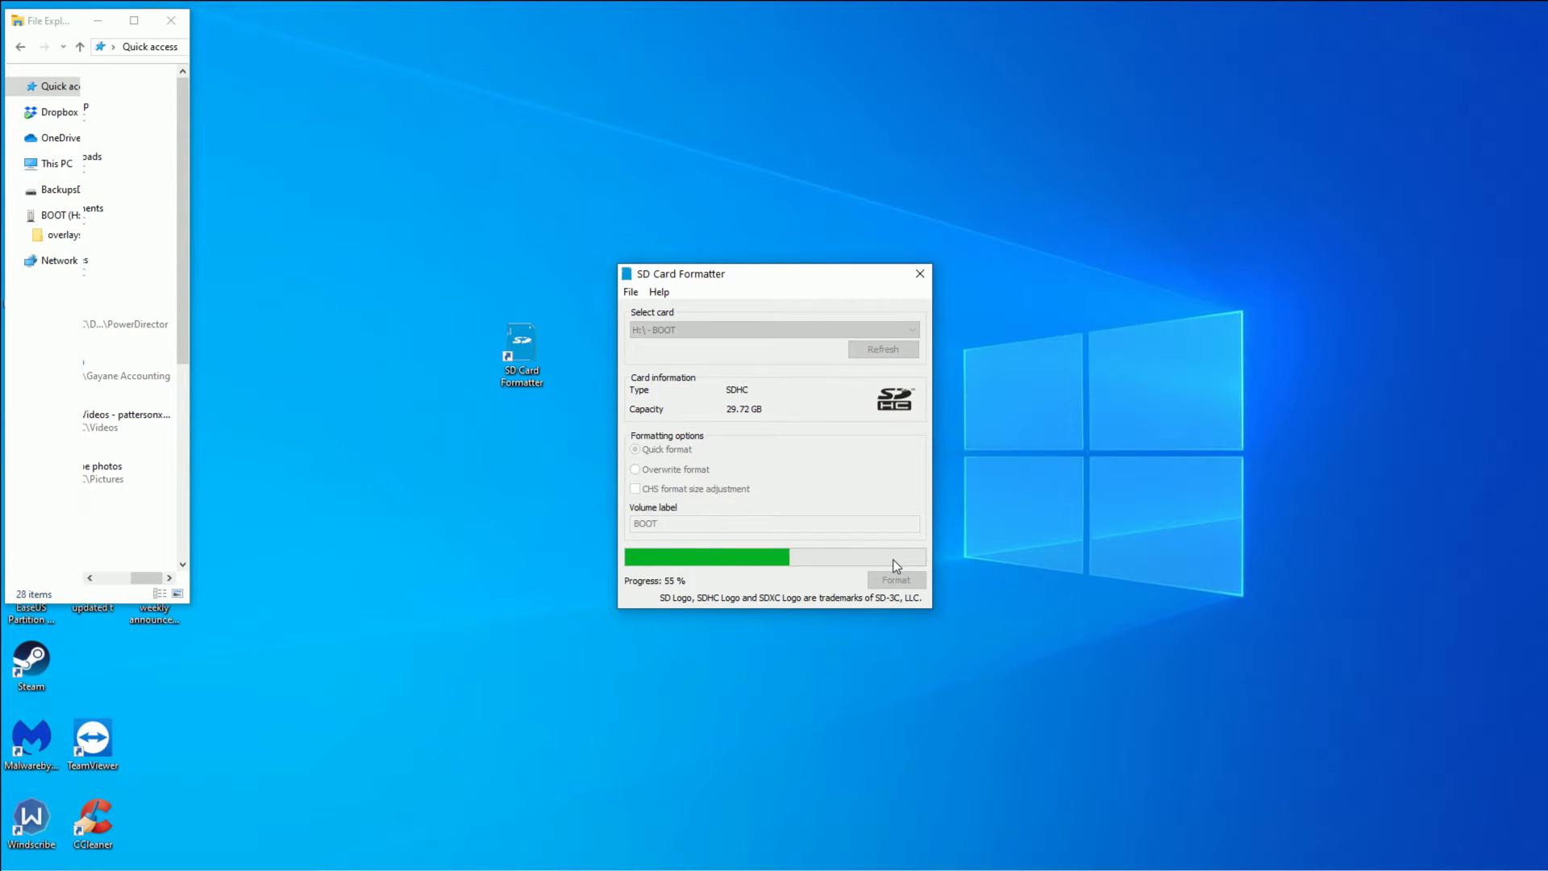
pyautogui.click(857, 506)
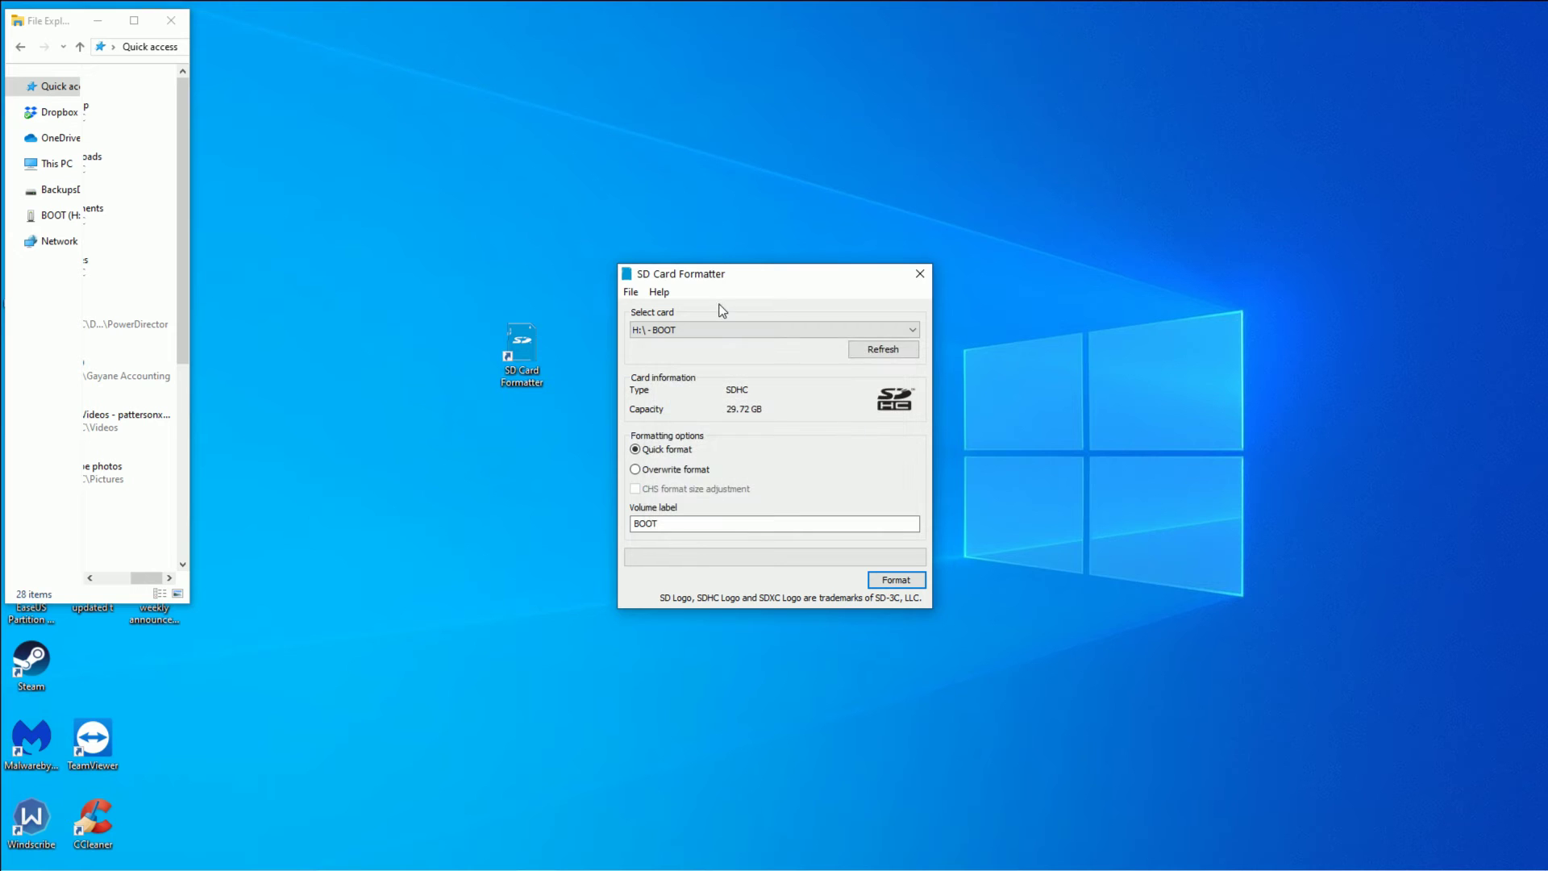
pyautogui.click(919, 273)
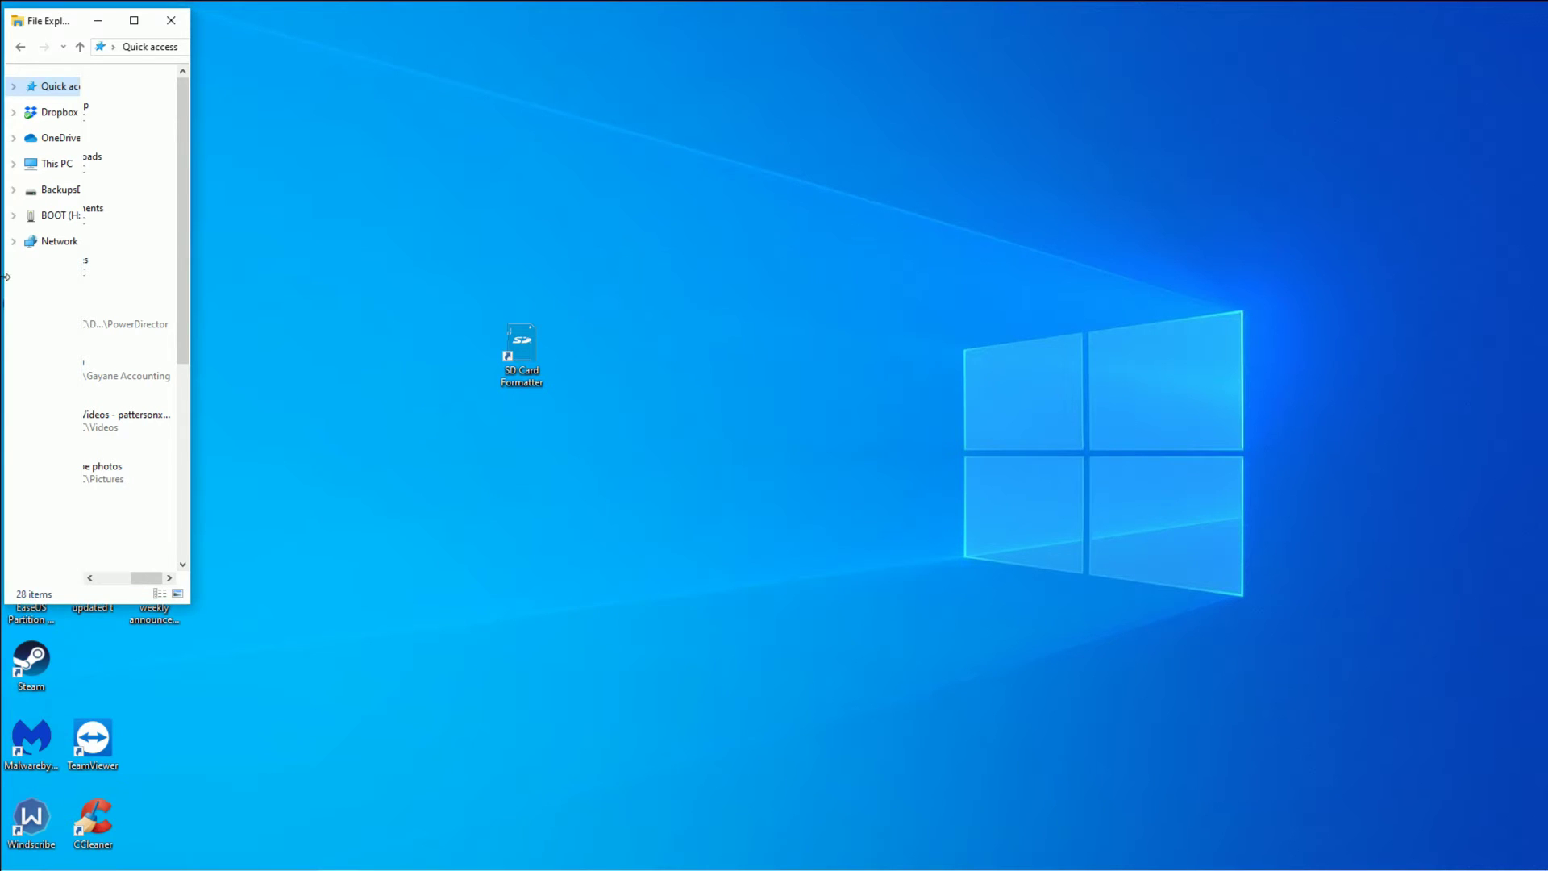
# View the properties of the BOOT (H:) drive to check its file system and free space
pyautogui.rightClick(53, 215)
pyautogui.click(101, 597)
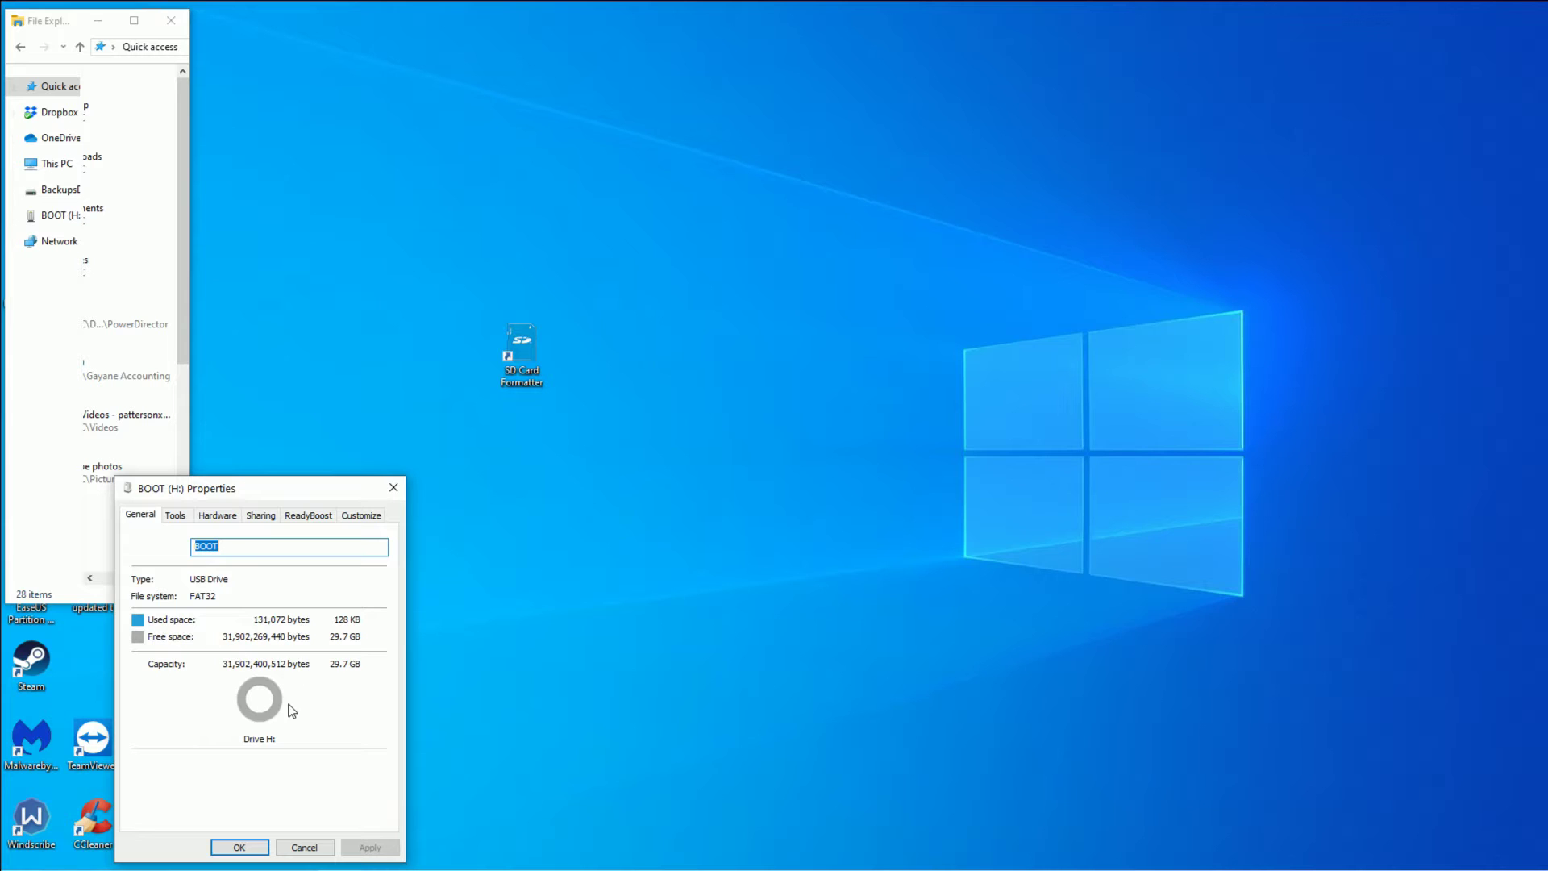
pyautogui.click(394, 487)
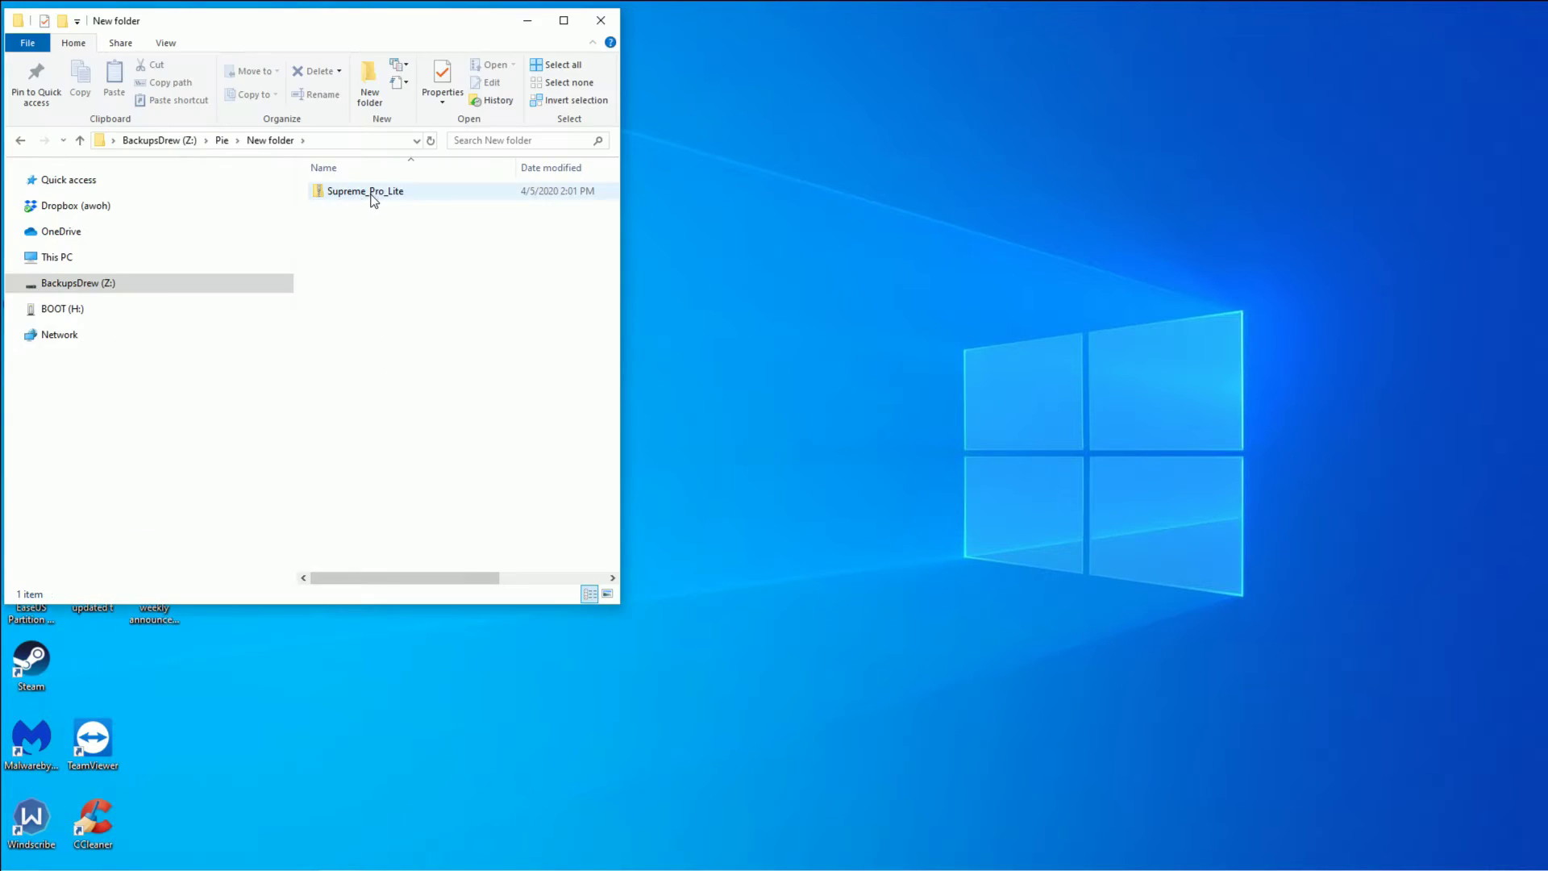
# Examine RetroPie's download page for pre-made Raspberry Pi images, and put the browser away with that page closed
pyautogui.moveTo(349, 201)
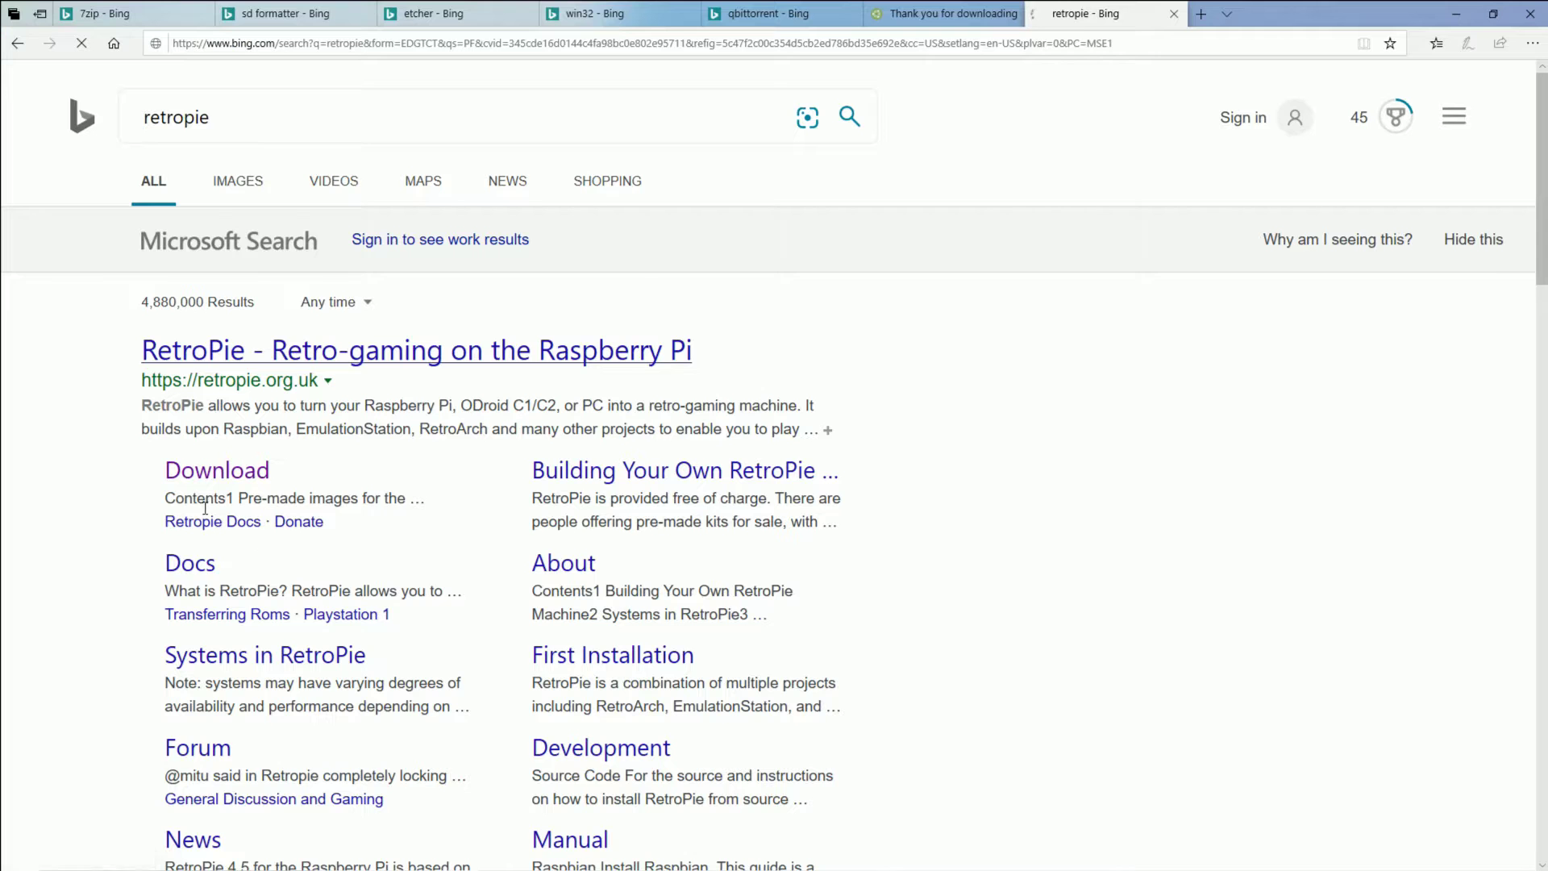
pyautogui.click(215, 467)
pyautogui.scroll(-2, 713, 633)
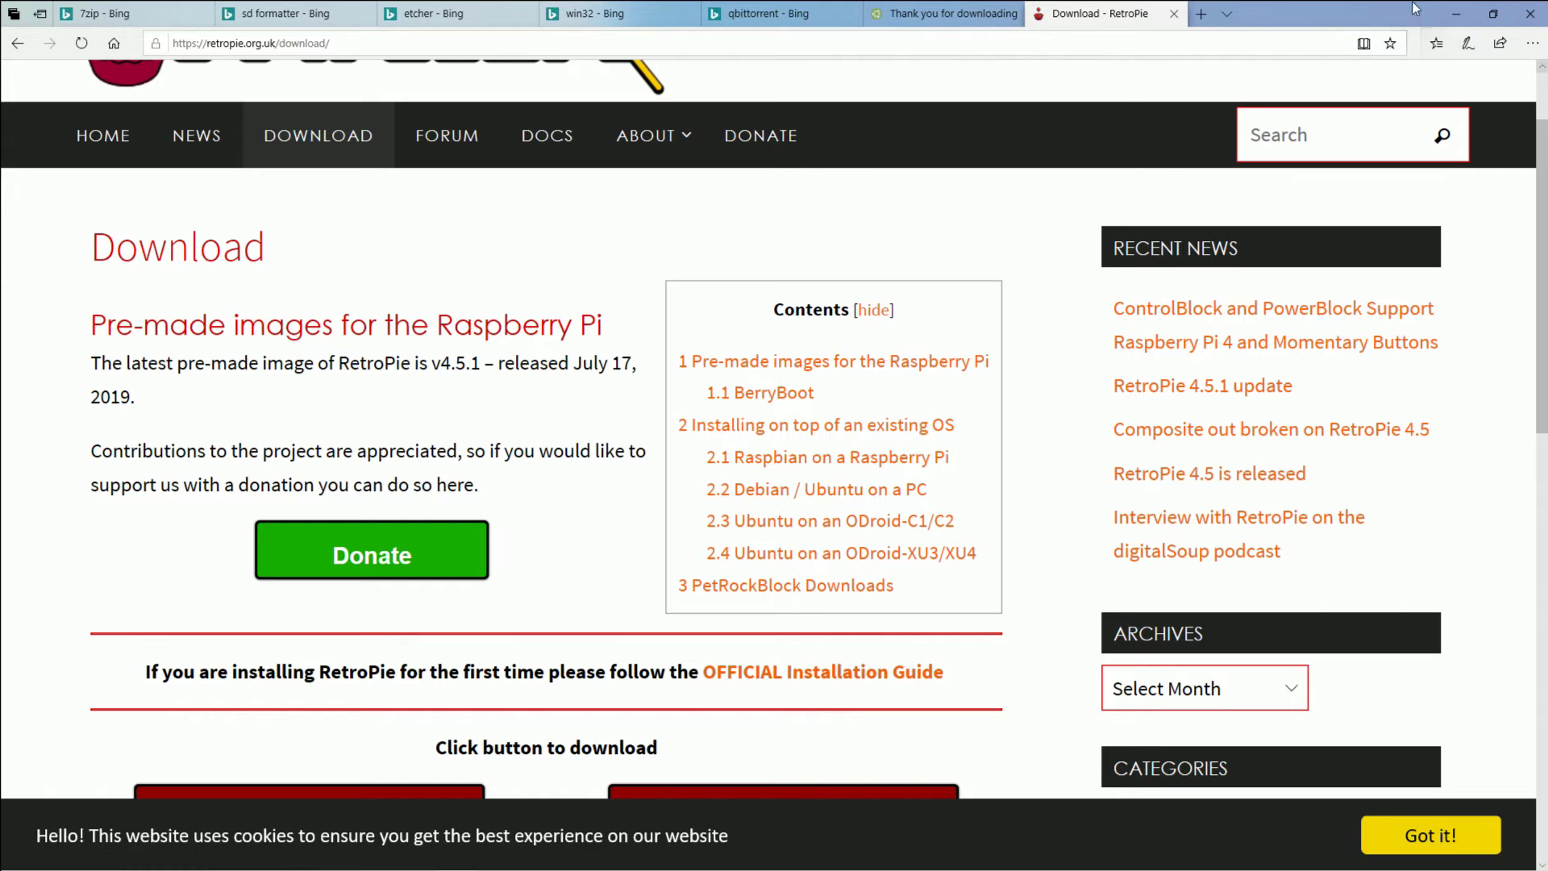
pyautogui.click(1456, 14)
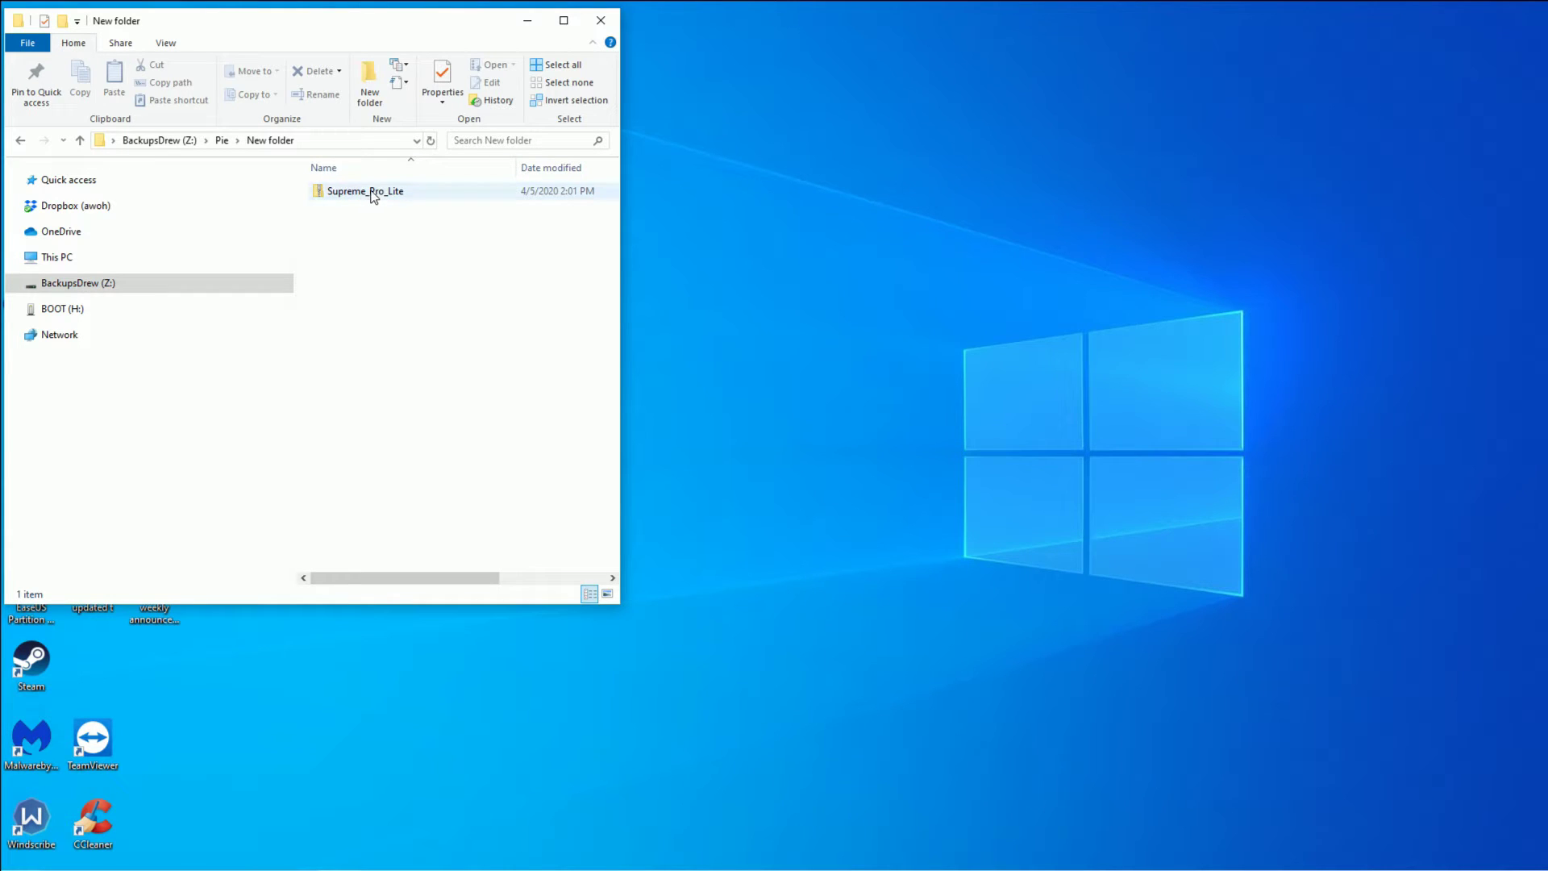
pyautogui.click(457, 859)
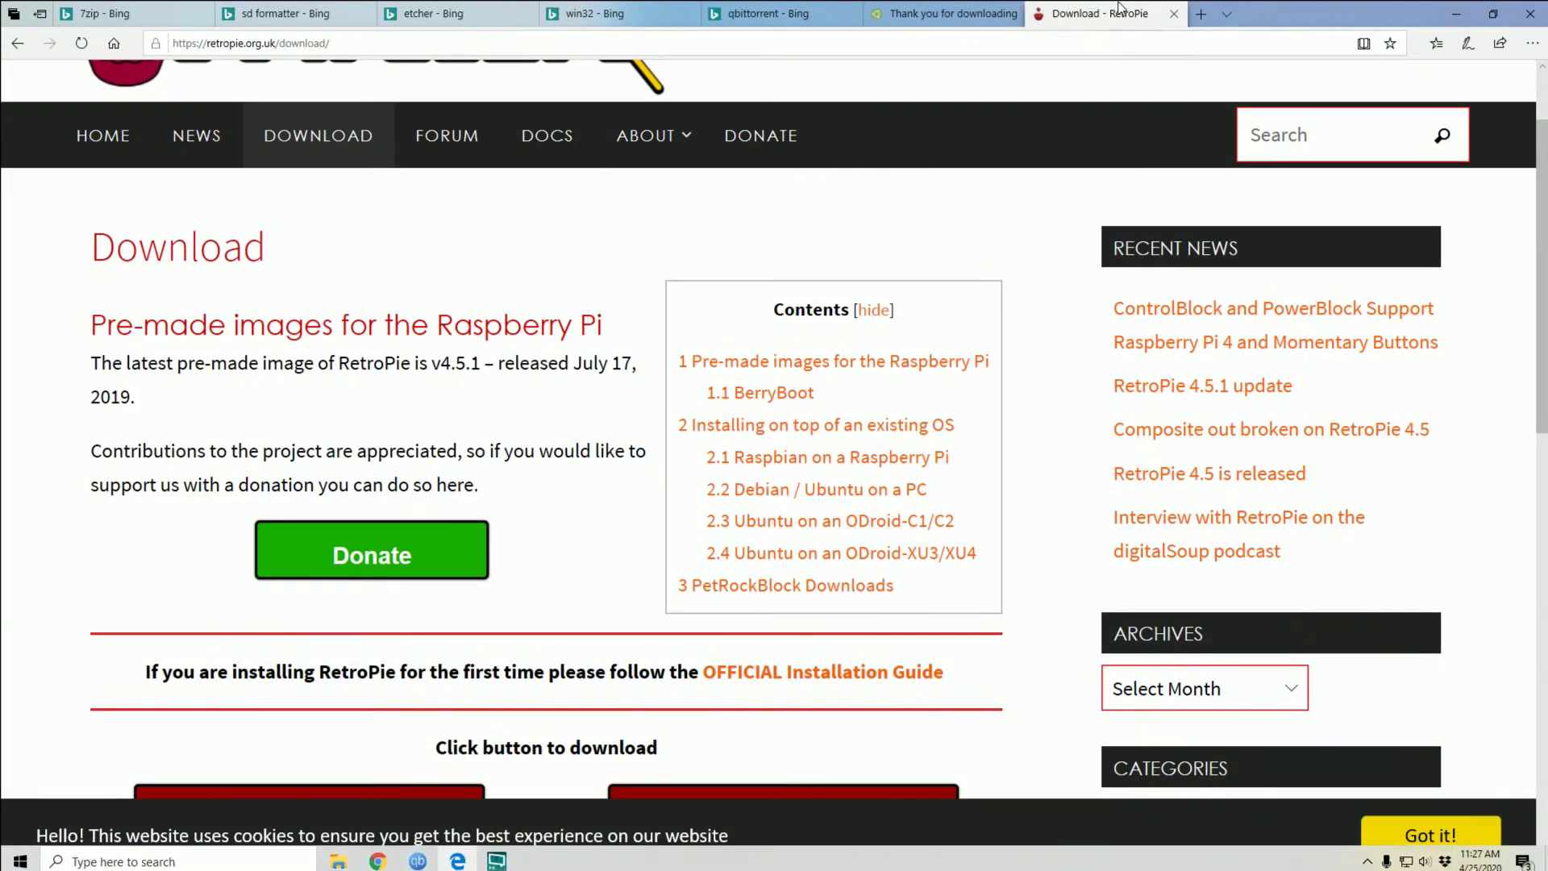
pyautogui.click(1174, 14)
pyautogui.click(1456, 14)
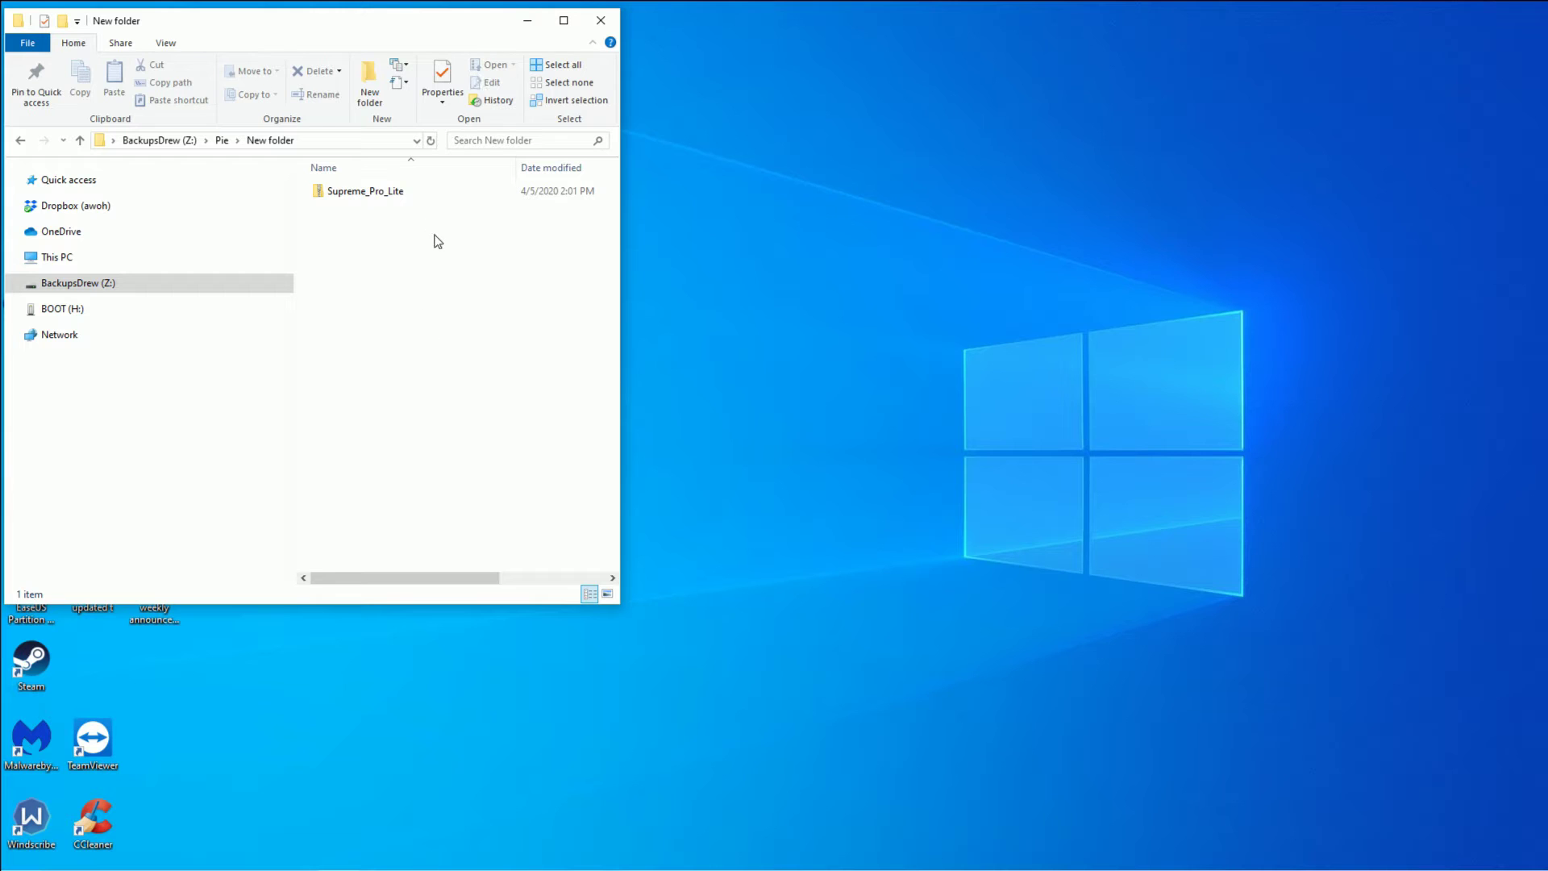
# Inspect the contents of the Supreme_Pro_Lite zip archive in File Explorer and in 7-Zip
pyautogui.rightClick(357, 192)
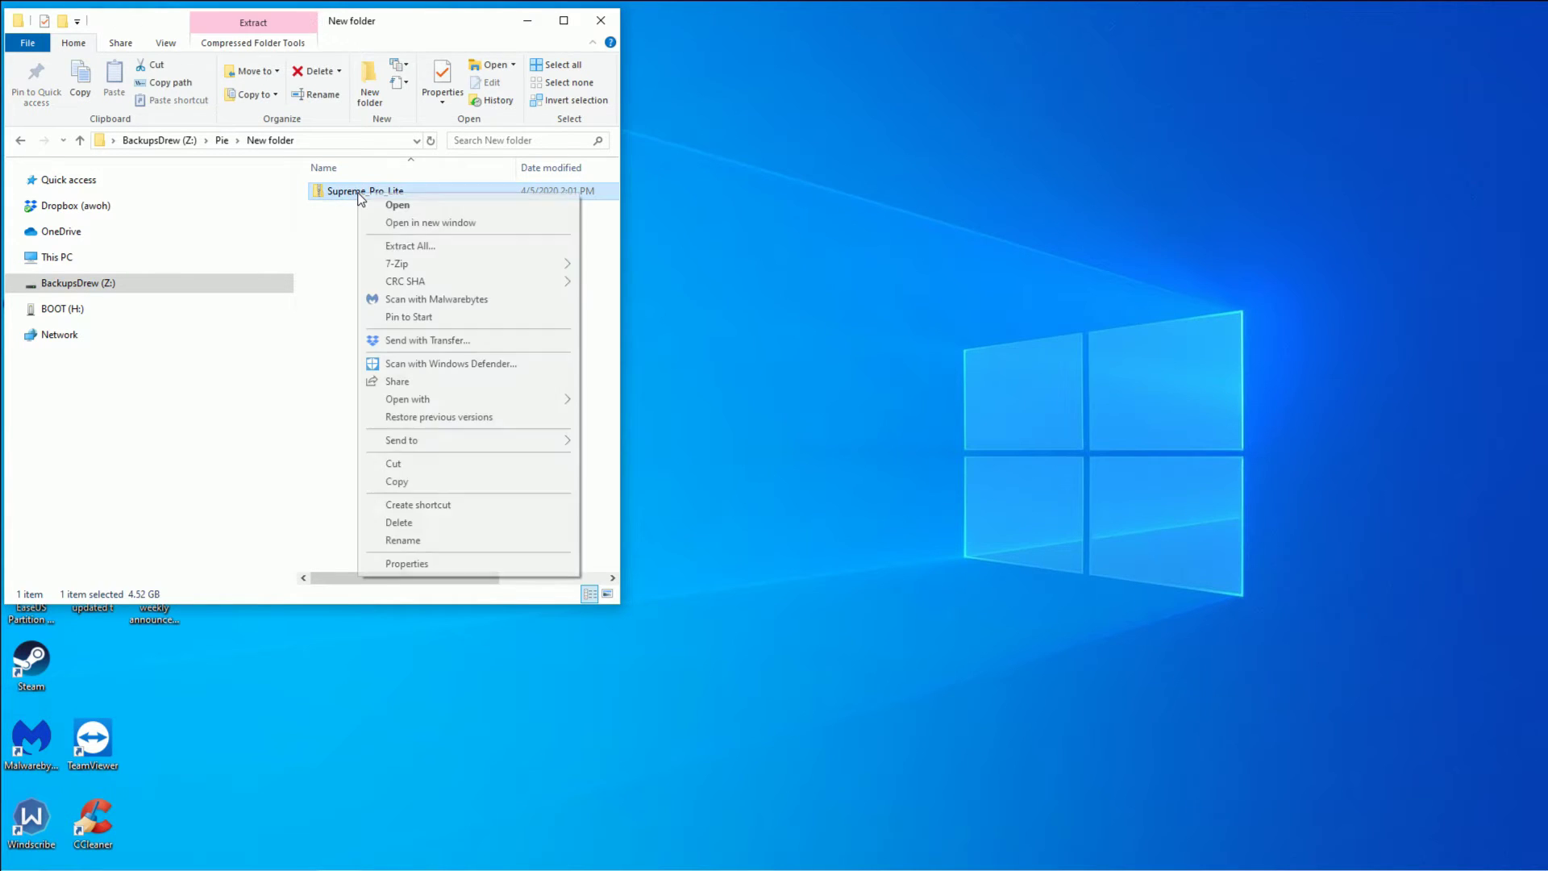
pyautogui.moveTo(458, 270)
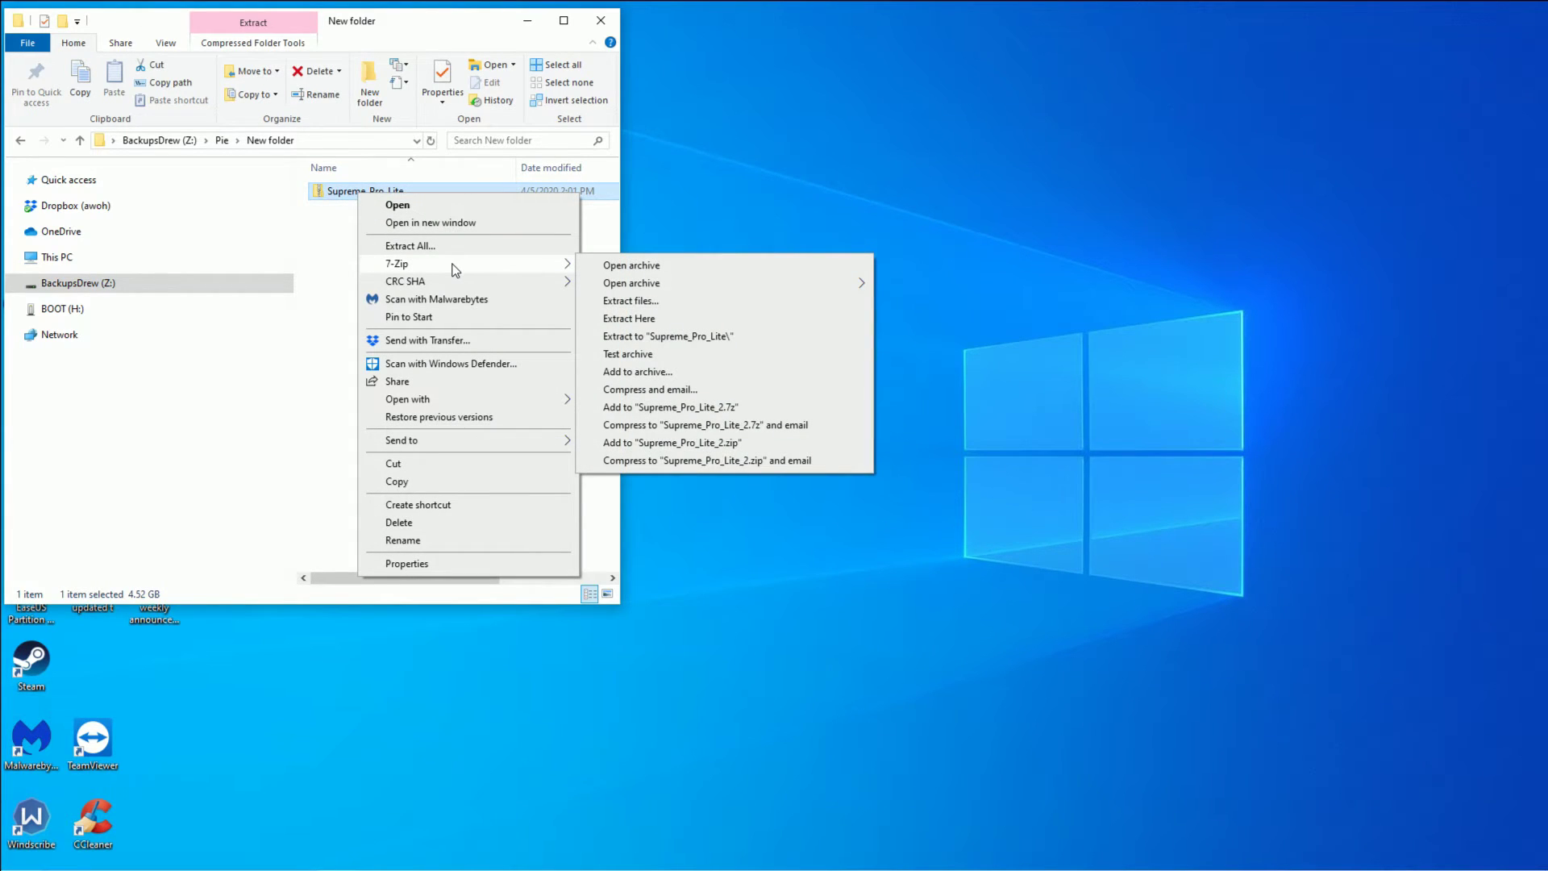
pyautogui.click(349, 215)
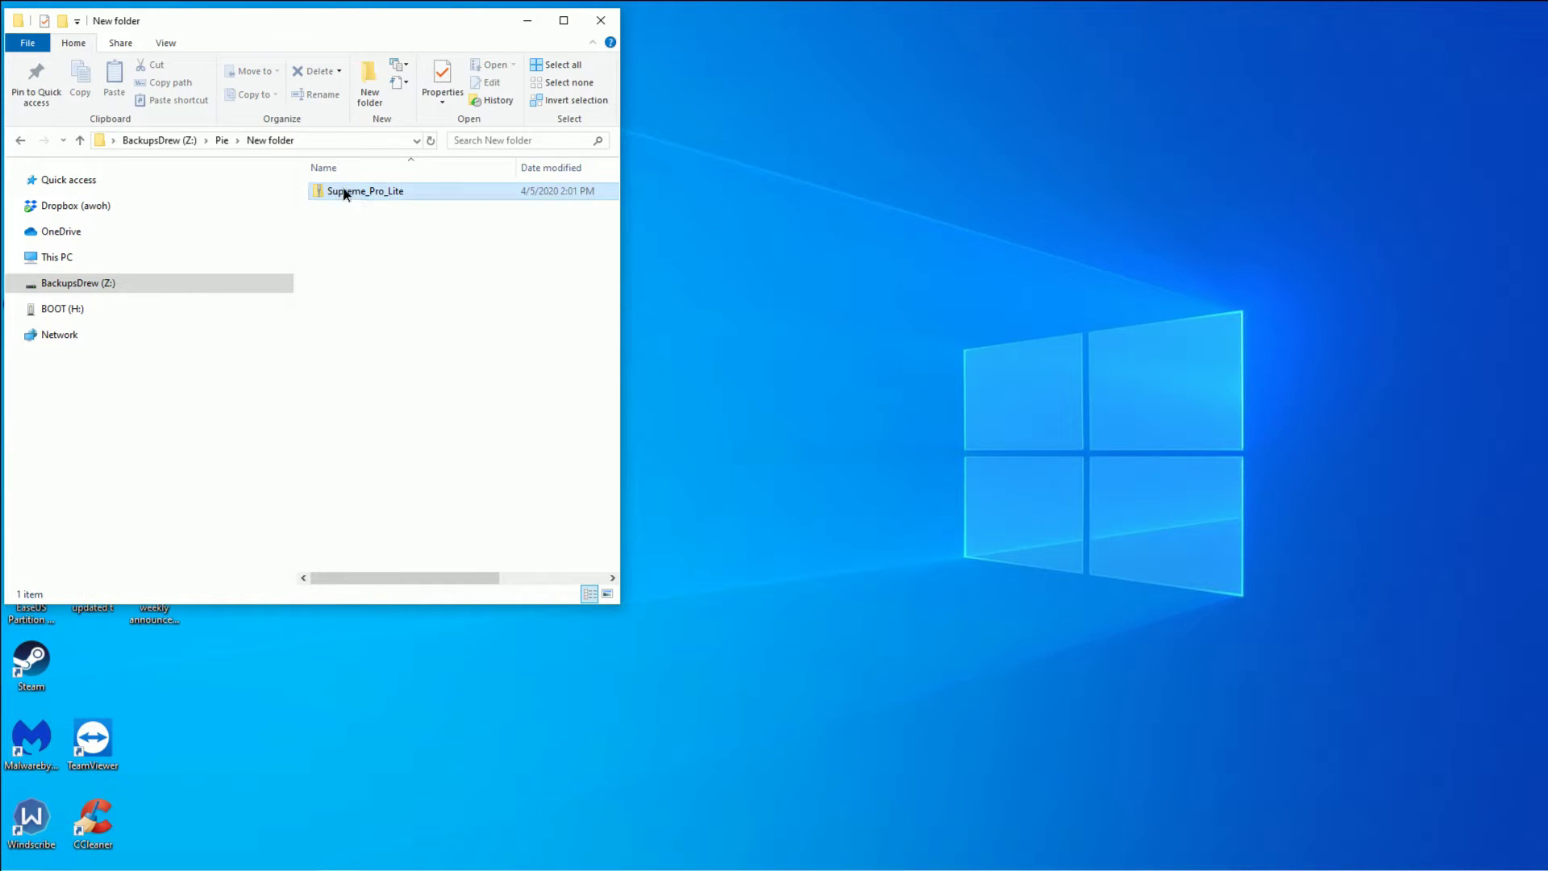
pyautogui.doubleClick(349, 193)
pyautogui.press('BackSpace')
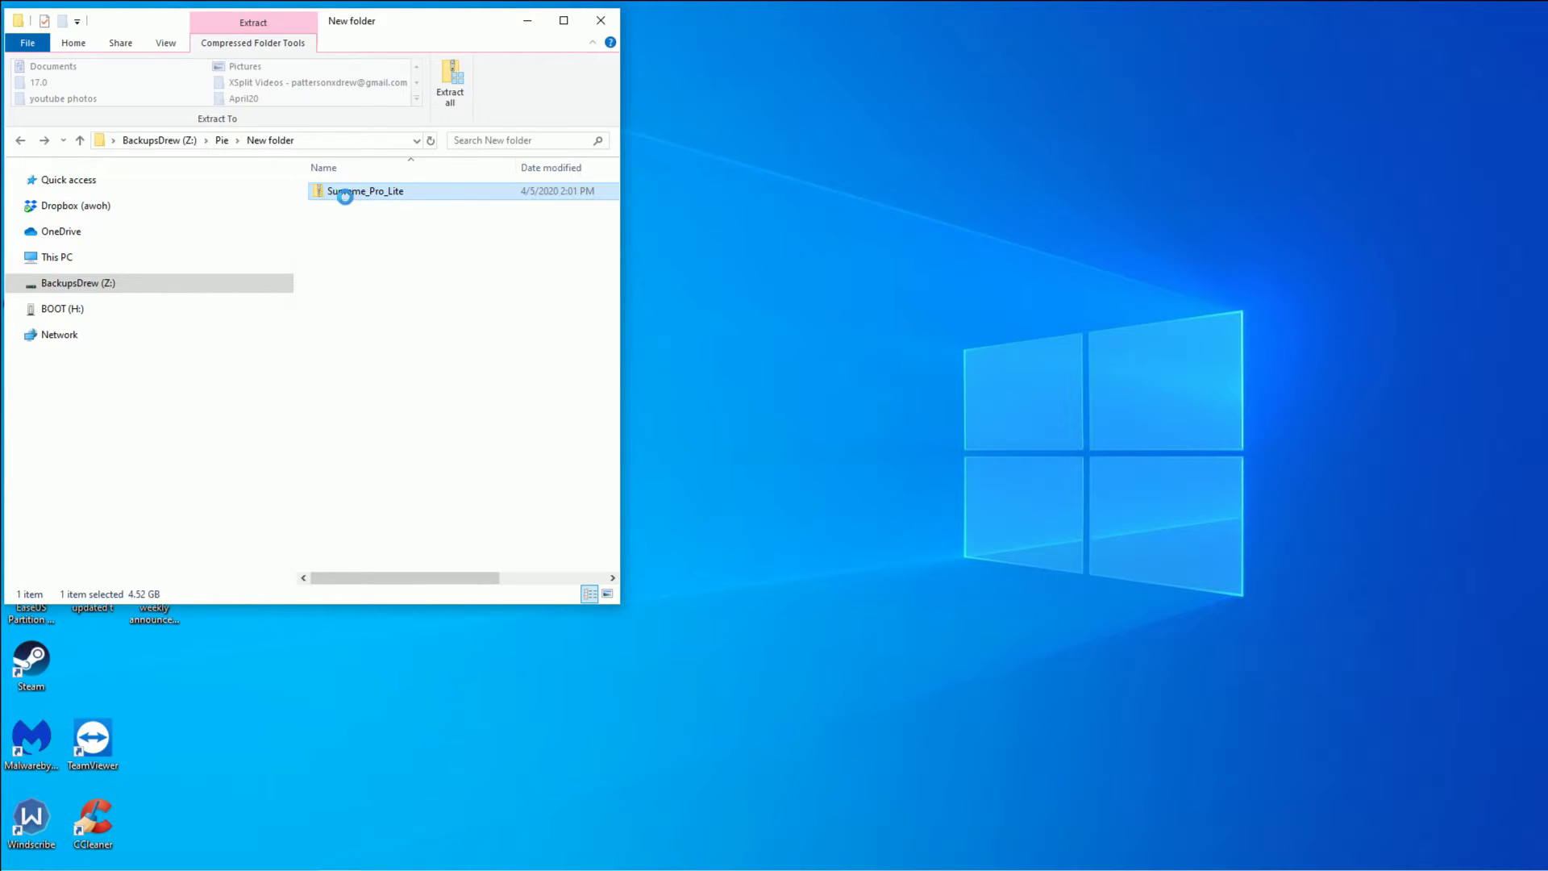
pyautogui.rightClick(347, 194)
pyautogui.moveTo(380, 263)
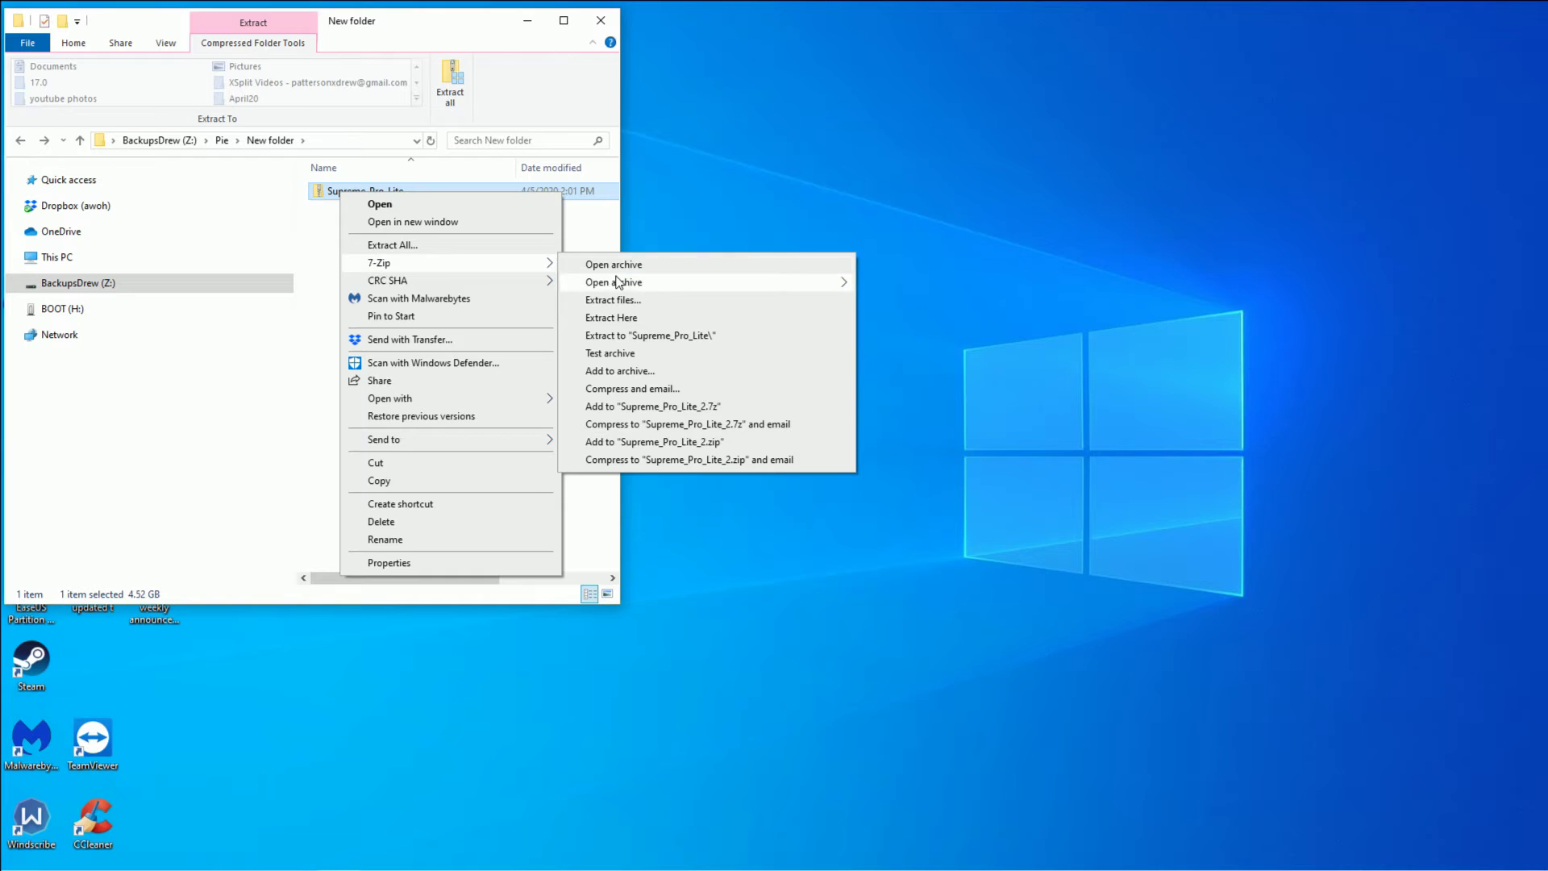
pyautogui.click(617, 266)
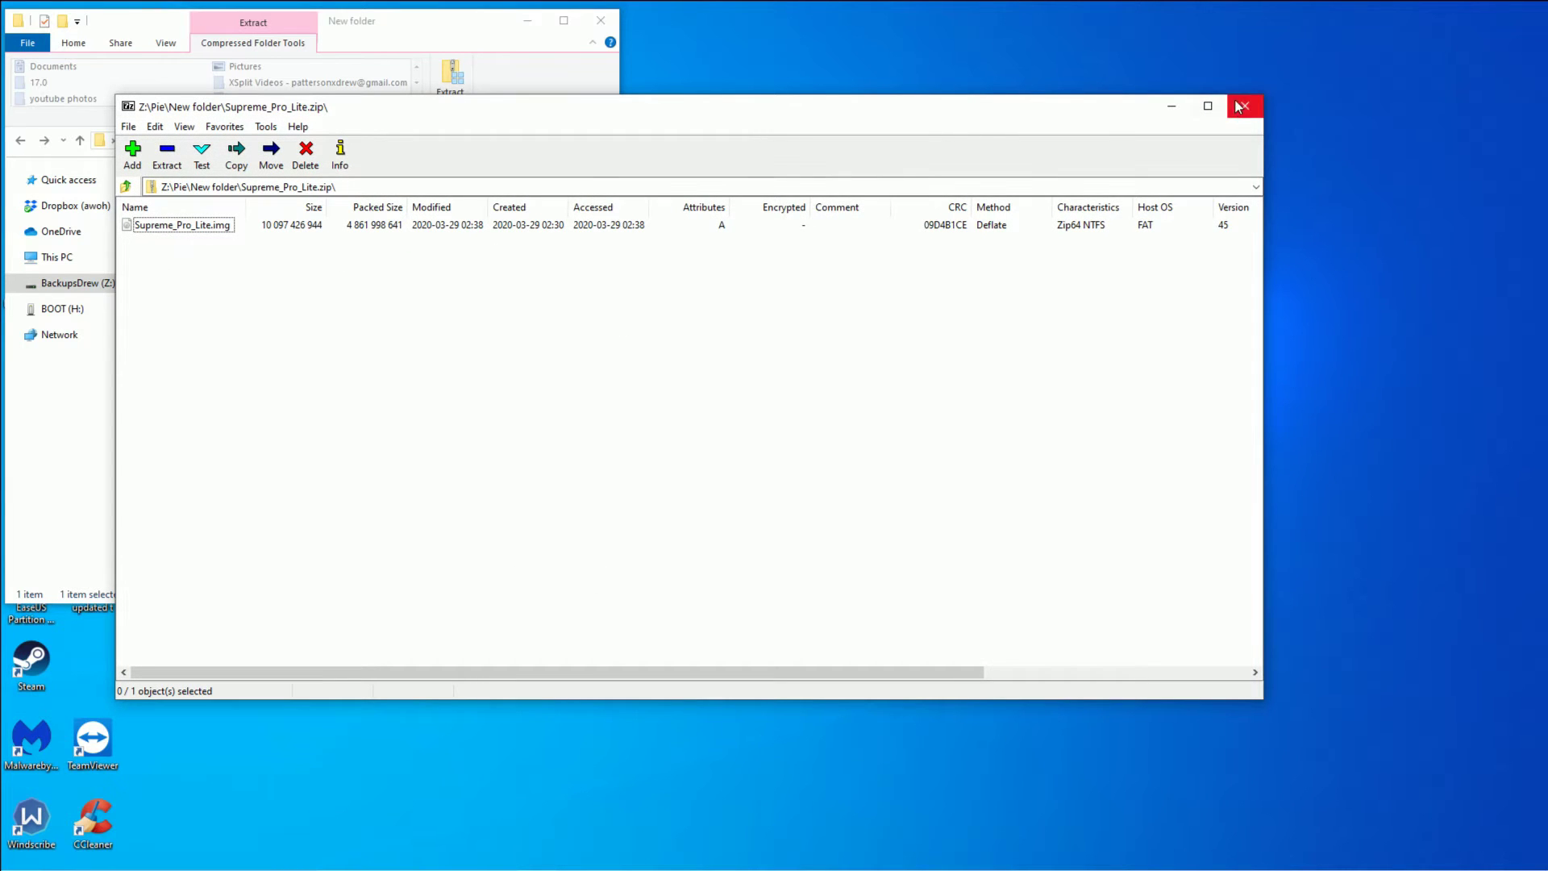
pyautogui.click(1234, 110)
# Extract the Supreme_Pro_Lite zip archive into its current folder with 7-Zip
pyautogui.rightClick(341, 196)
pyautogui.moveTo(381, 261)
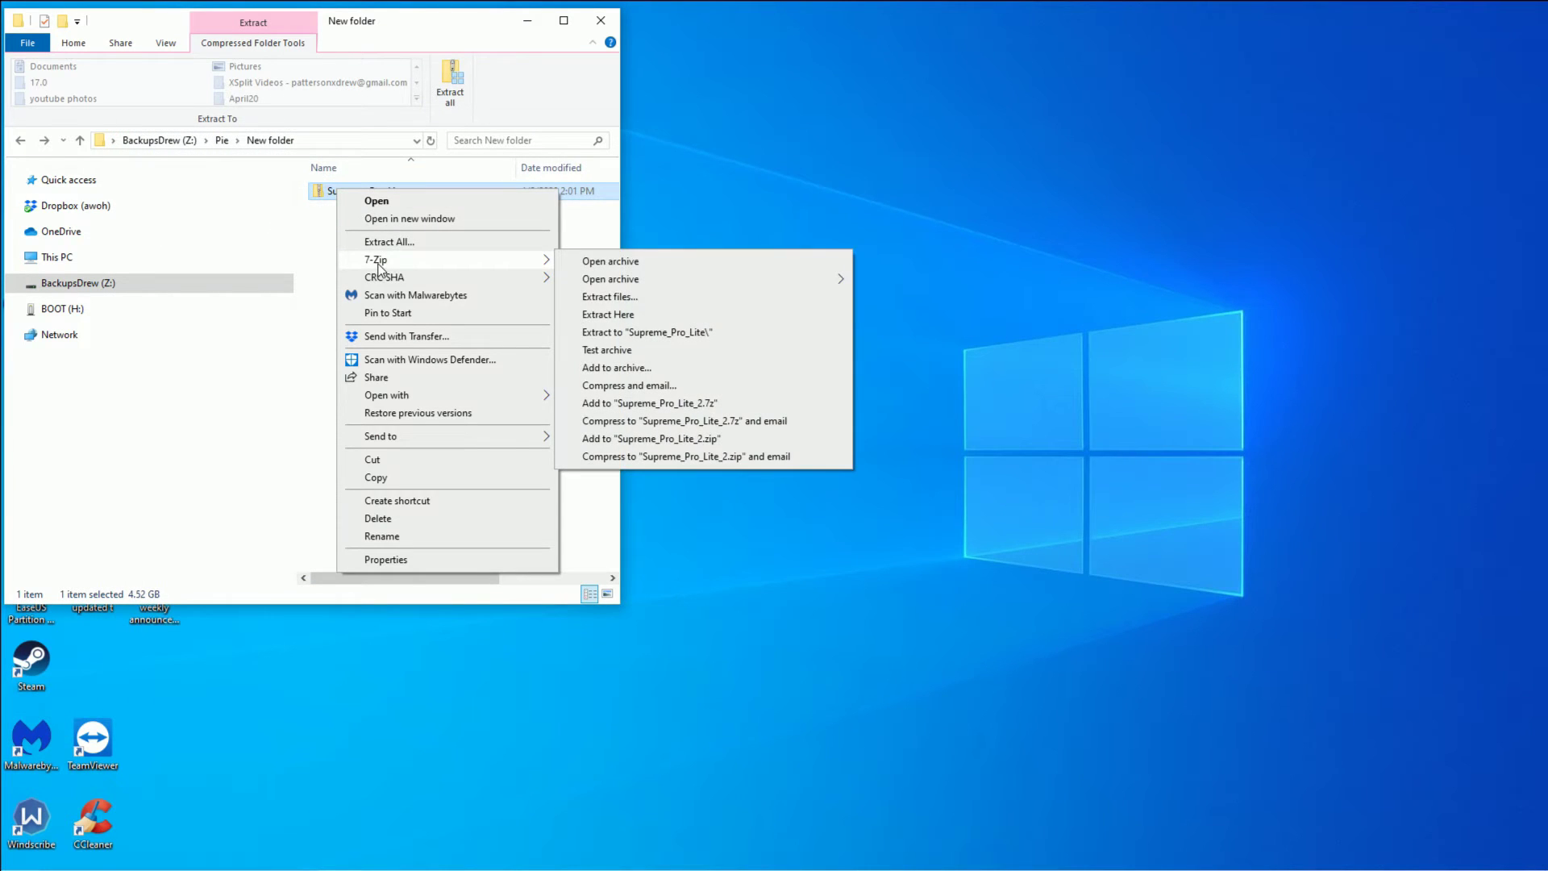
pyautogui.click(642, 321)
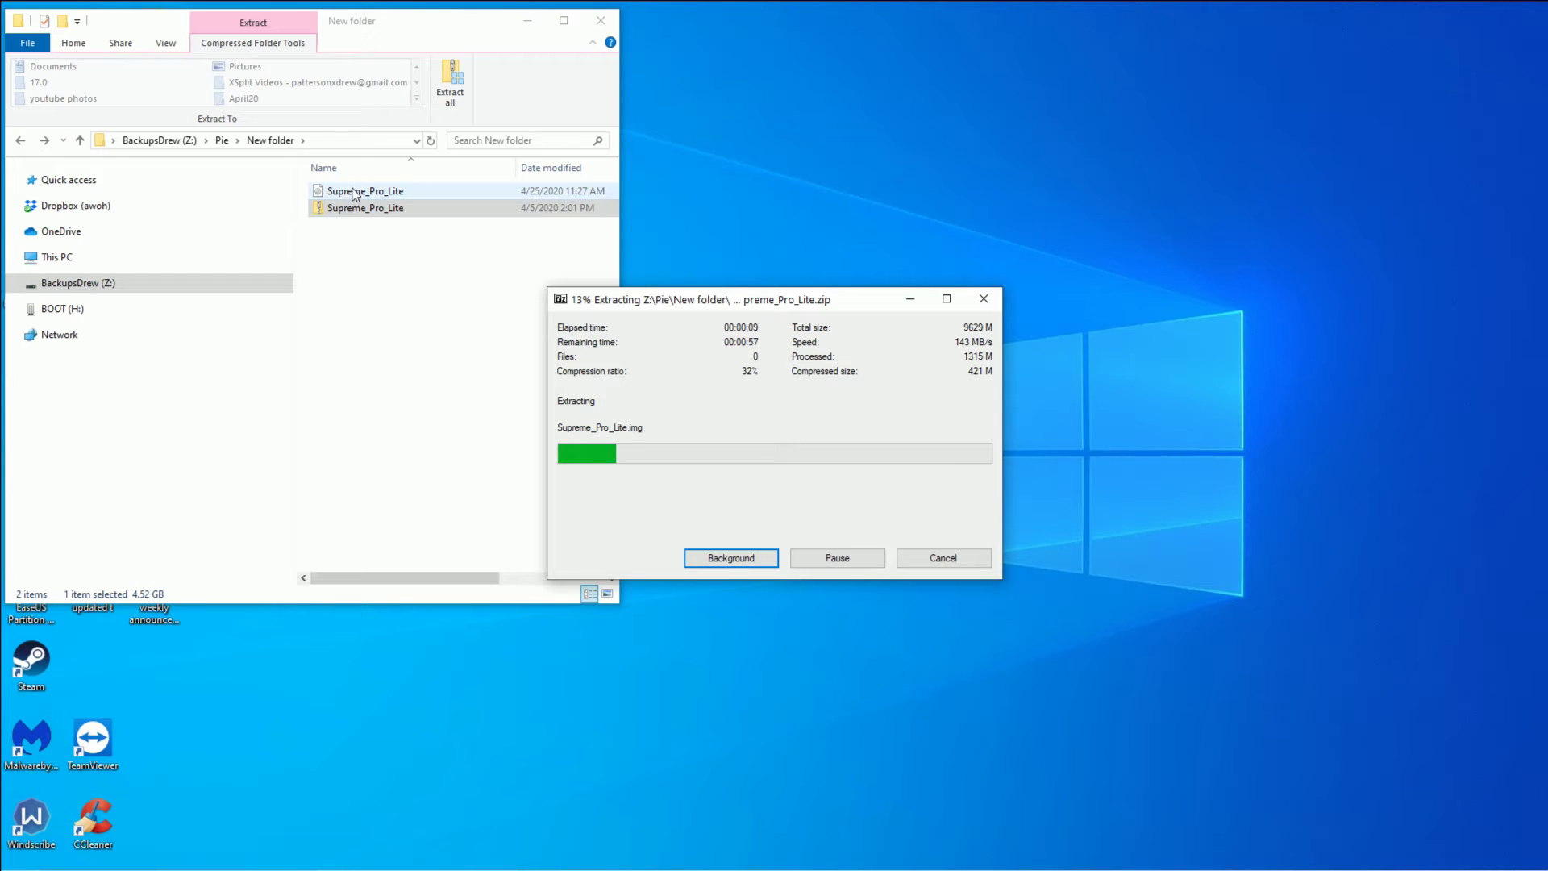
pyautogui.moveTo(693, 303); pyautogui.dragTo(588, 250)
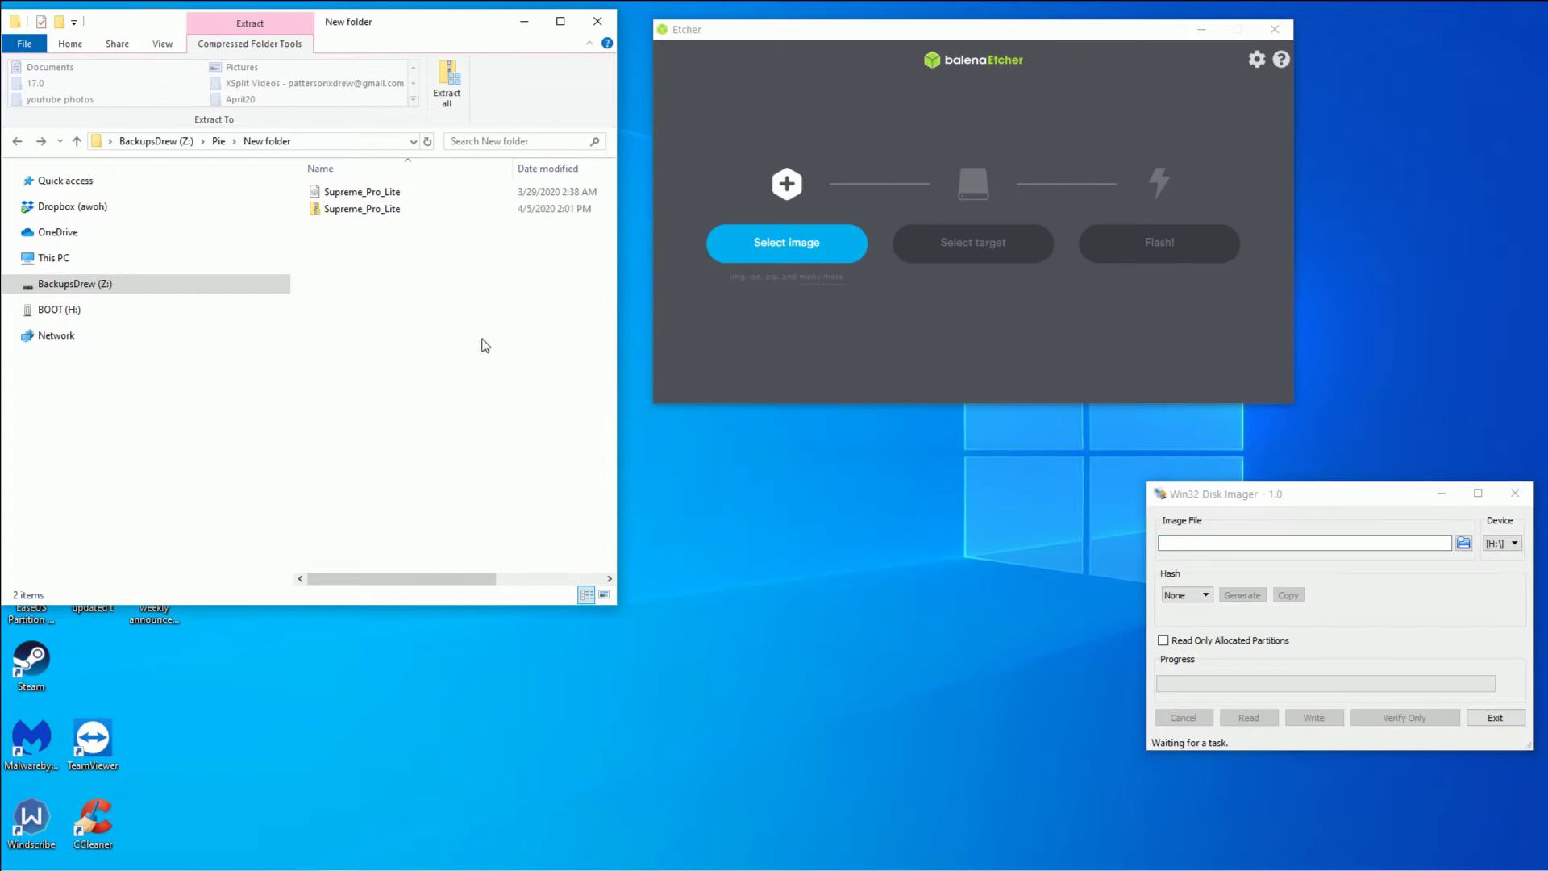
pyautogui.click(484, 345)
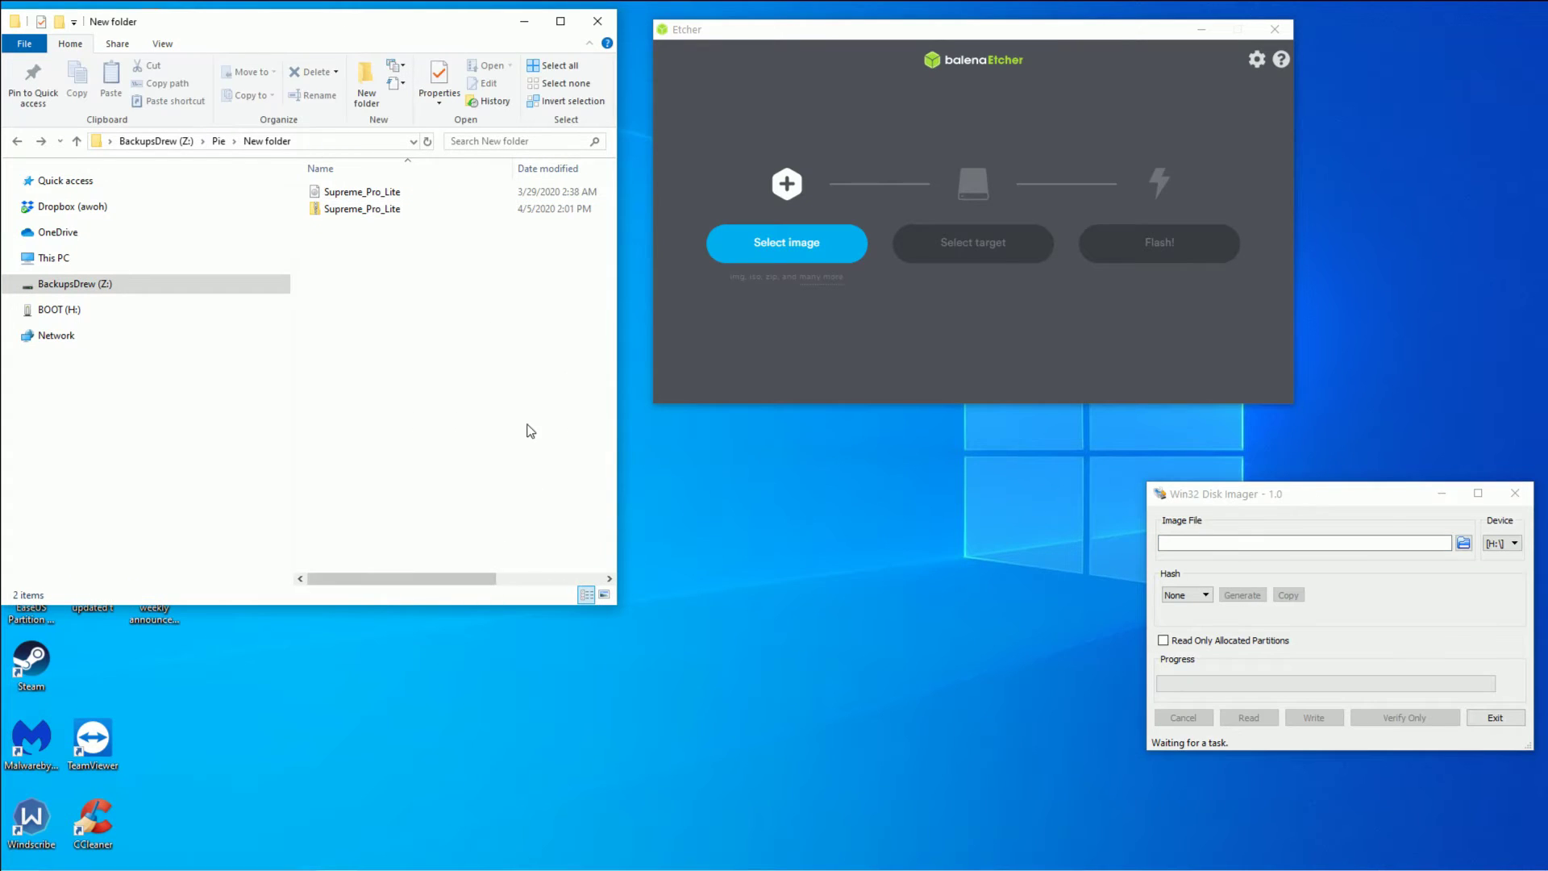
# Compare the file type and size of the extracted Supreme_Pro_Lite image with those of its zip archive
pyautogui.click(355, 194)
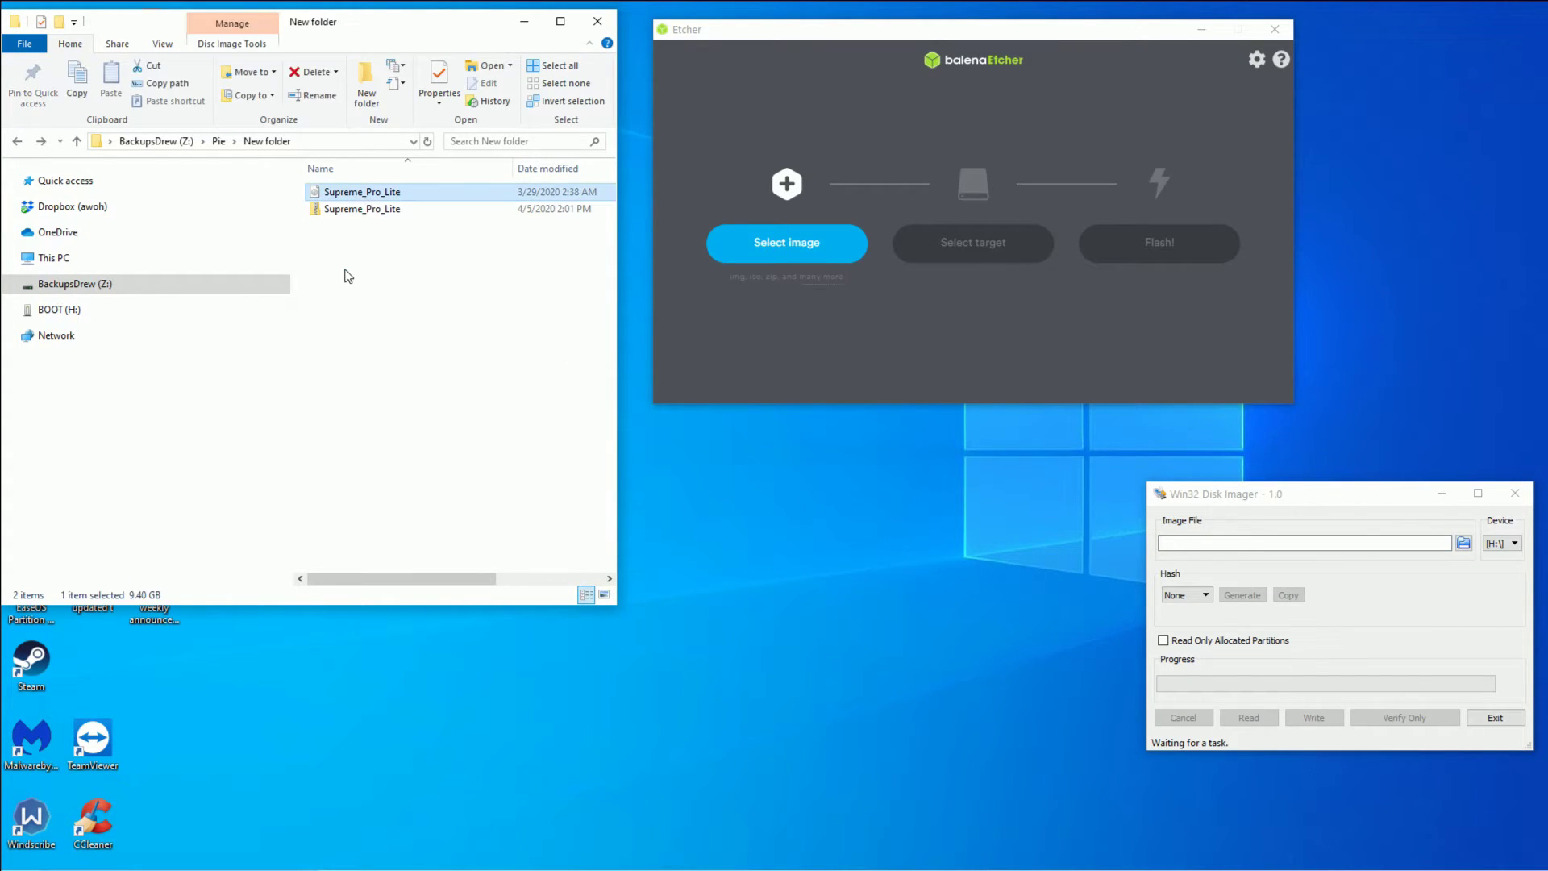
pyautogui.click(367, 209)
pyautogui.moveTo(414, 582); pyautogui.dragTo(522, 581)
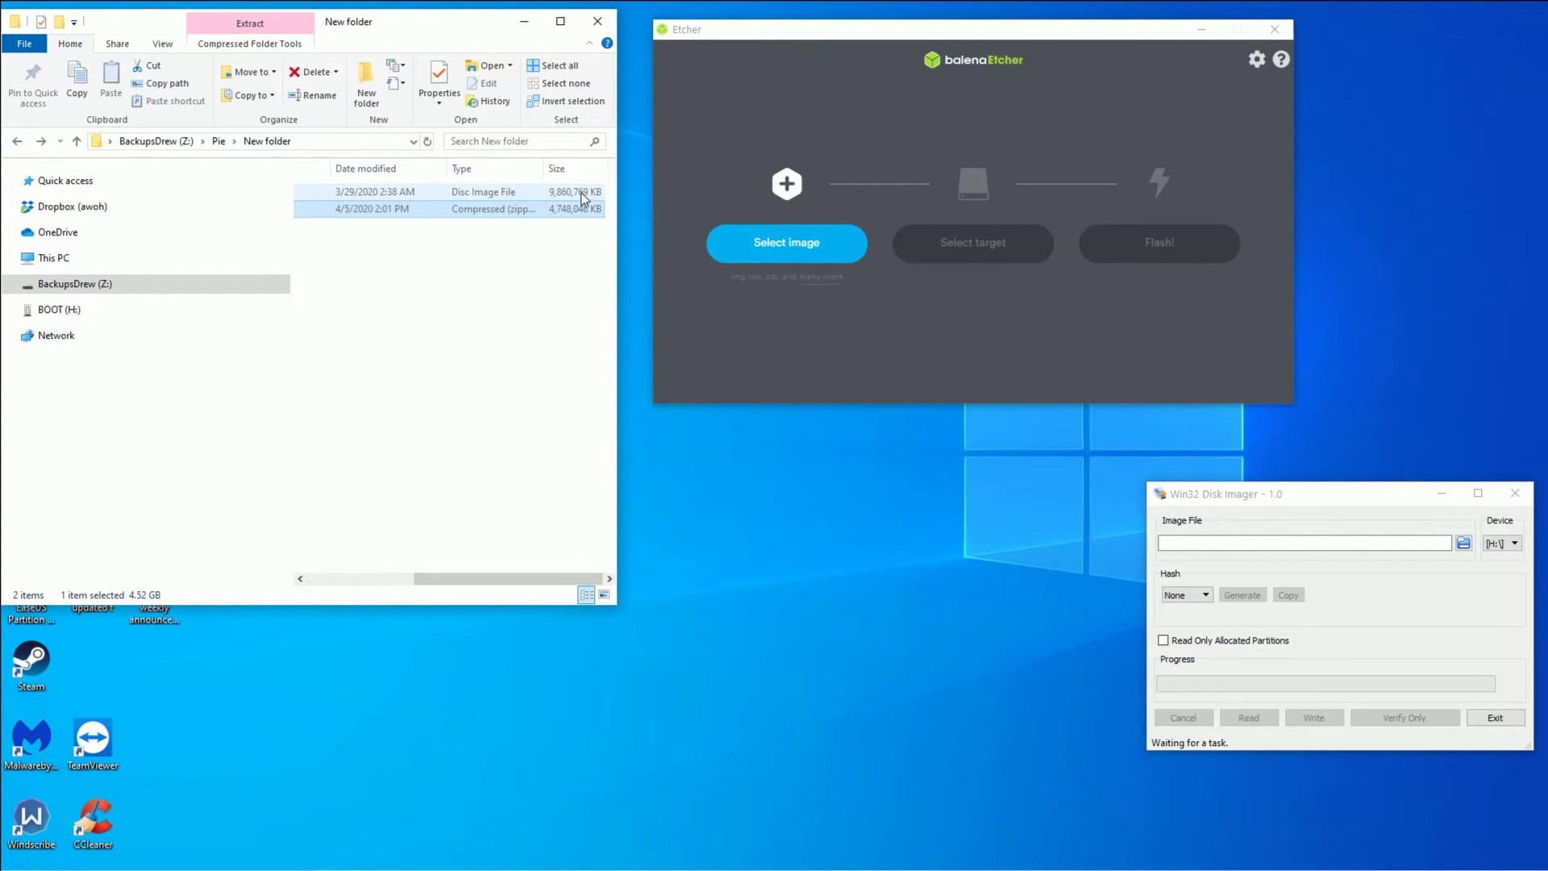
pyautogui.moveTo(496, 578); pyautogui.dragTo(390, 579)
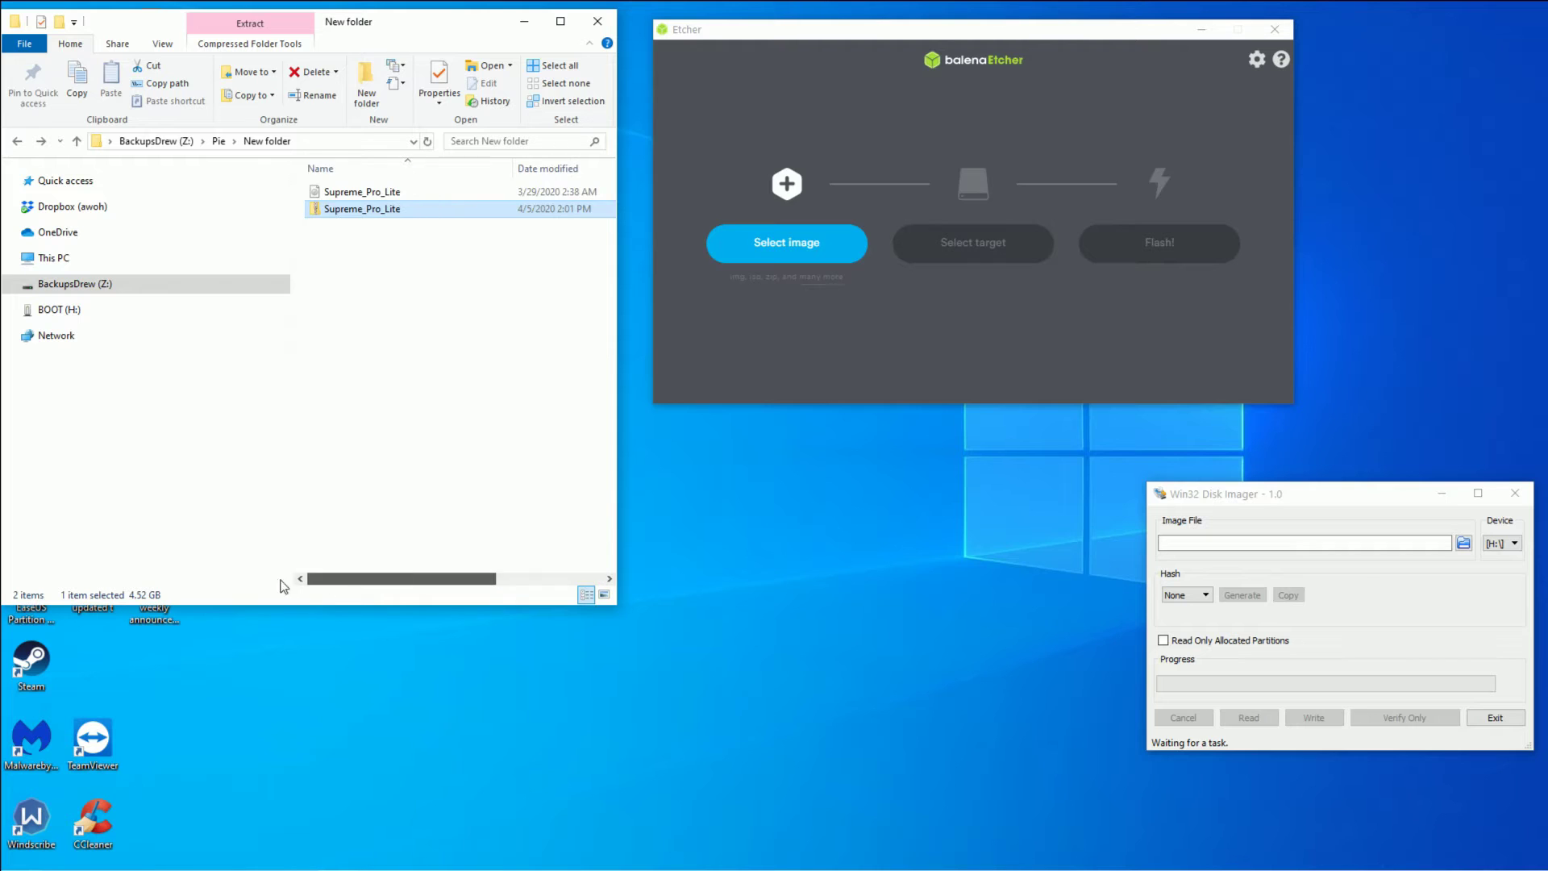
# Place the Win32 Disk Imager window below Etcher and load the Supreme_Pro_Lite disc image into Etcher as the source
pyautogui.moveTo(933, 423); pyautogui.dragTo(848, 453)
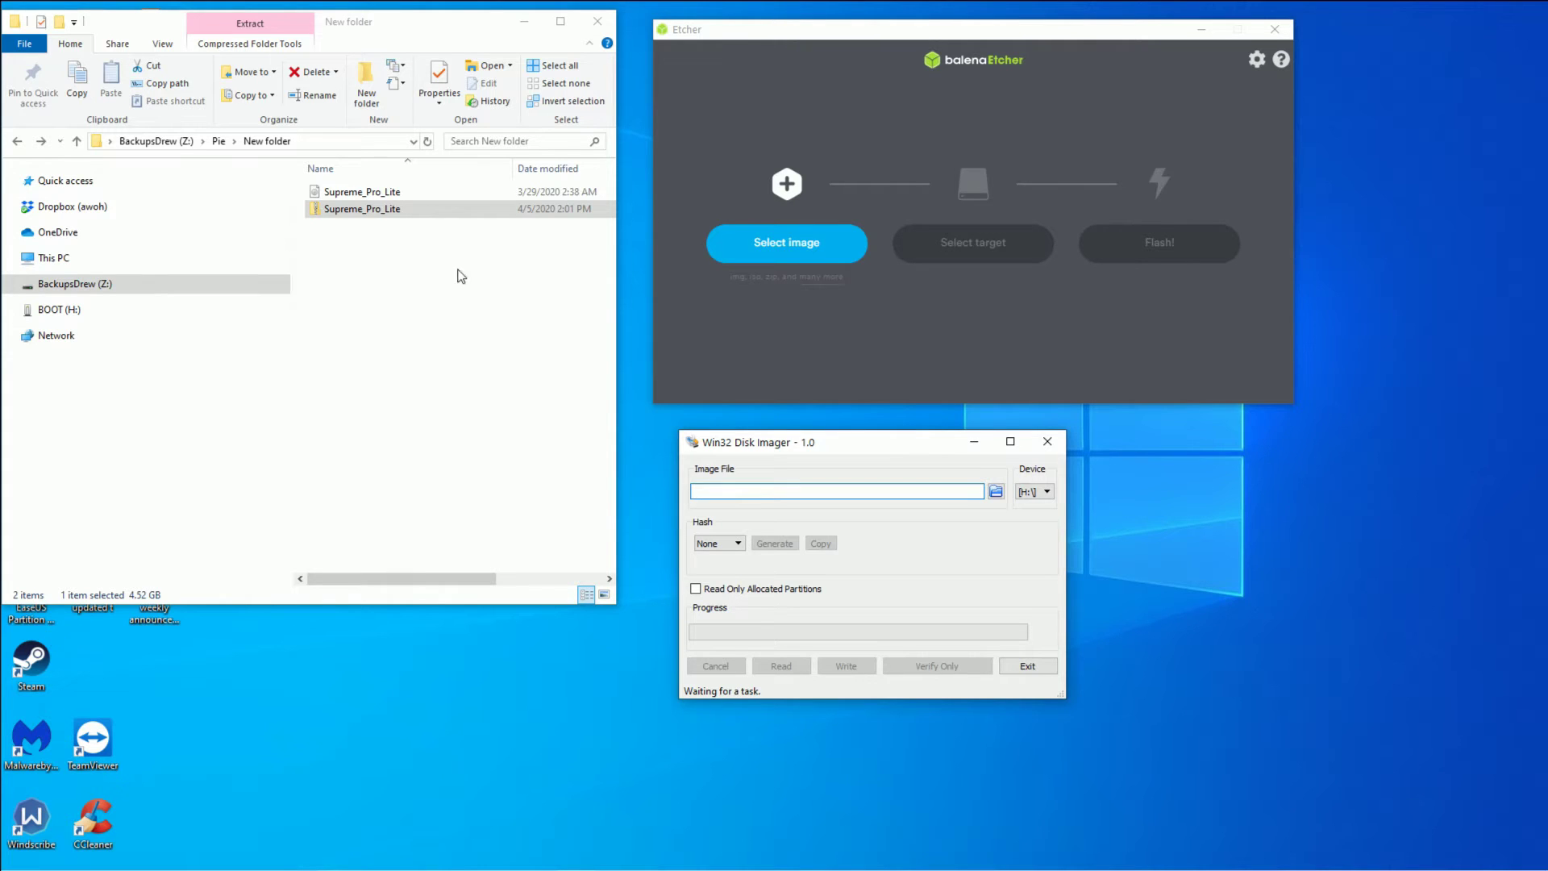
pyautogui.click(390, 193)
pyautogui.click(1022, 309)
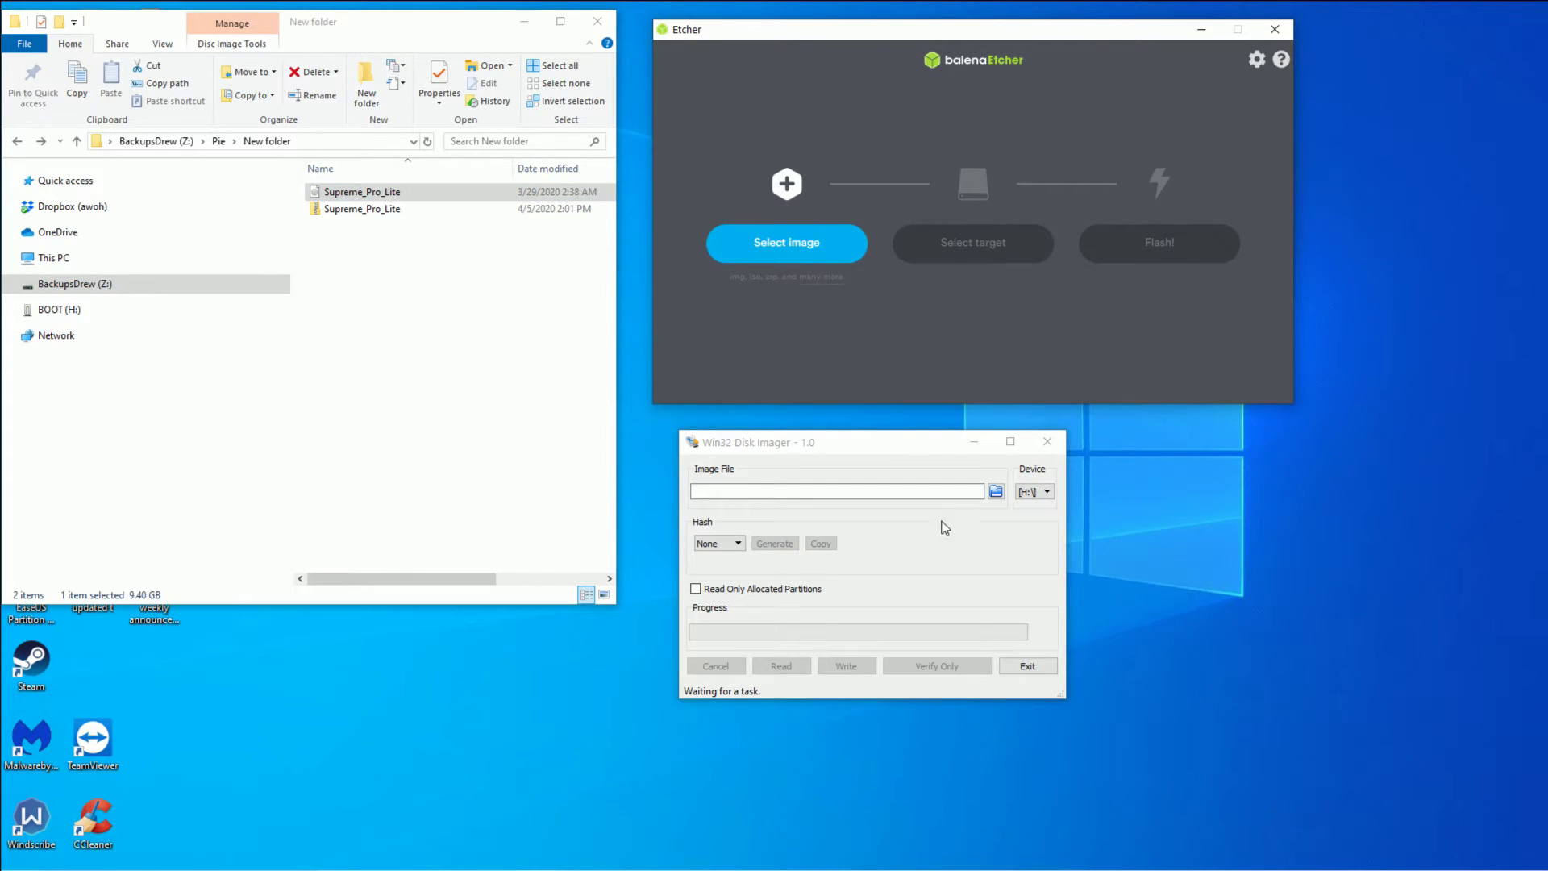
pyautogui.click(794, 234)
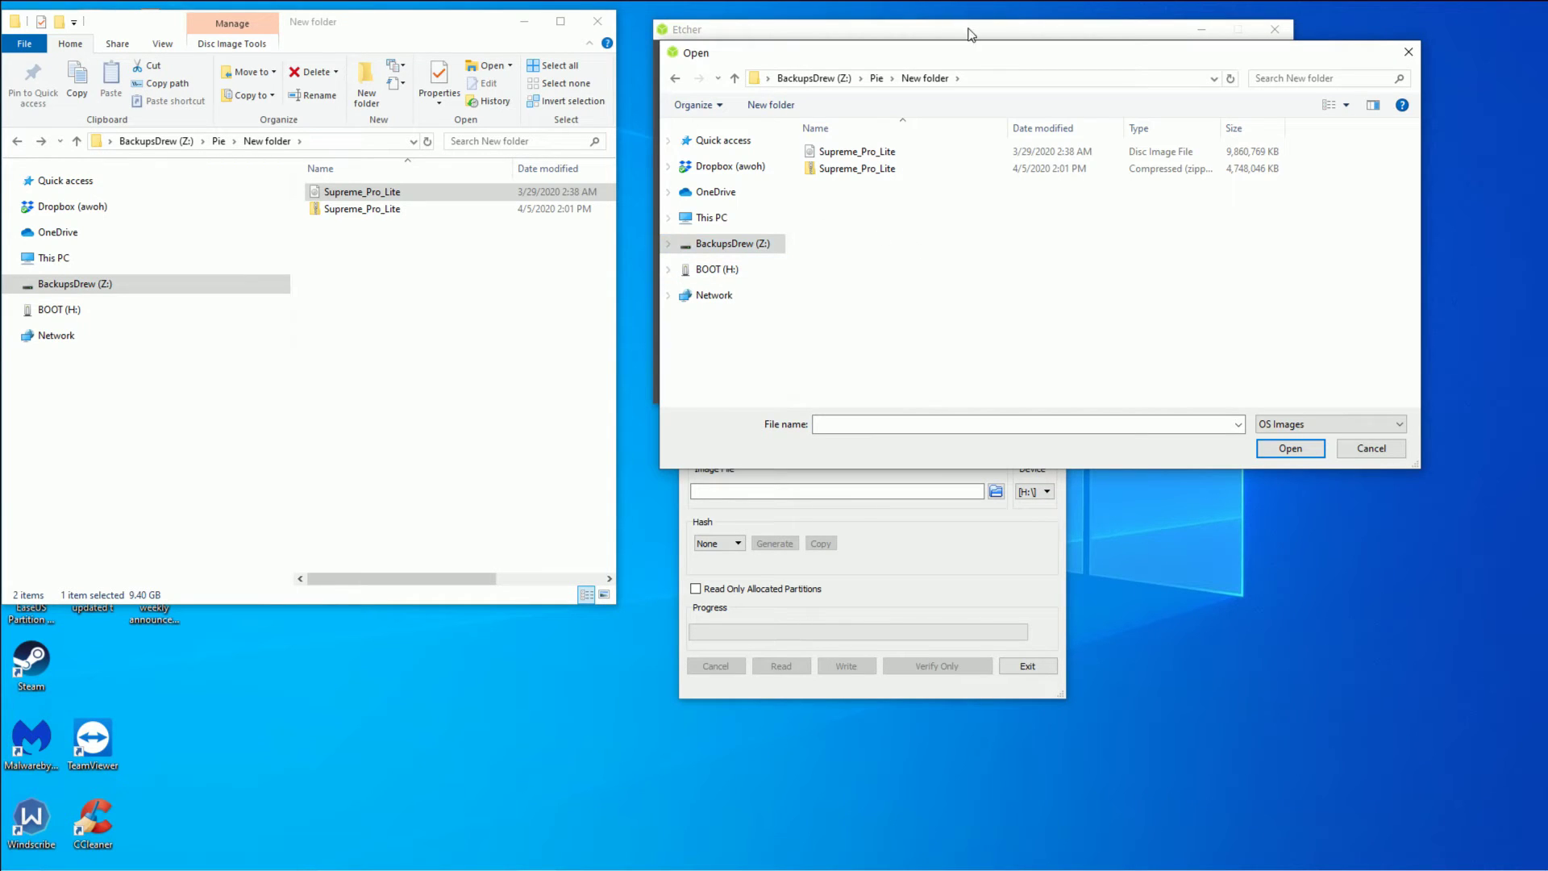
pyautogui.doubleClick(885, 152)
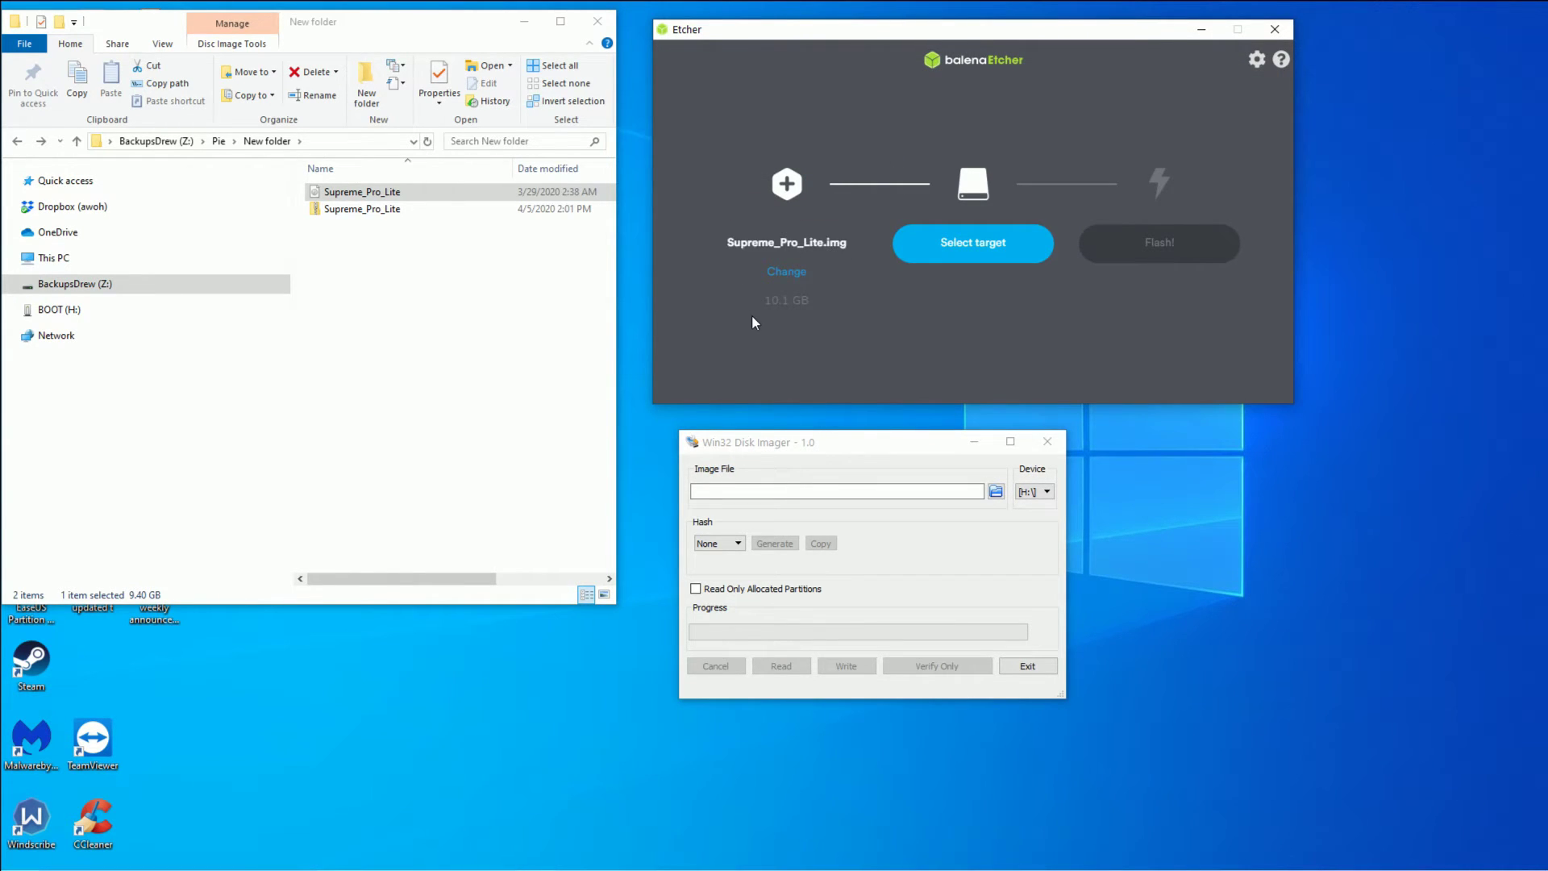
# Choose the SDHC Card on H: as Etcher's flash target
pyautogui.click(989, 246)
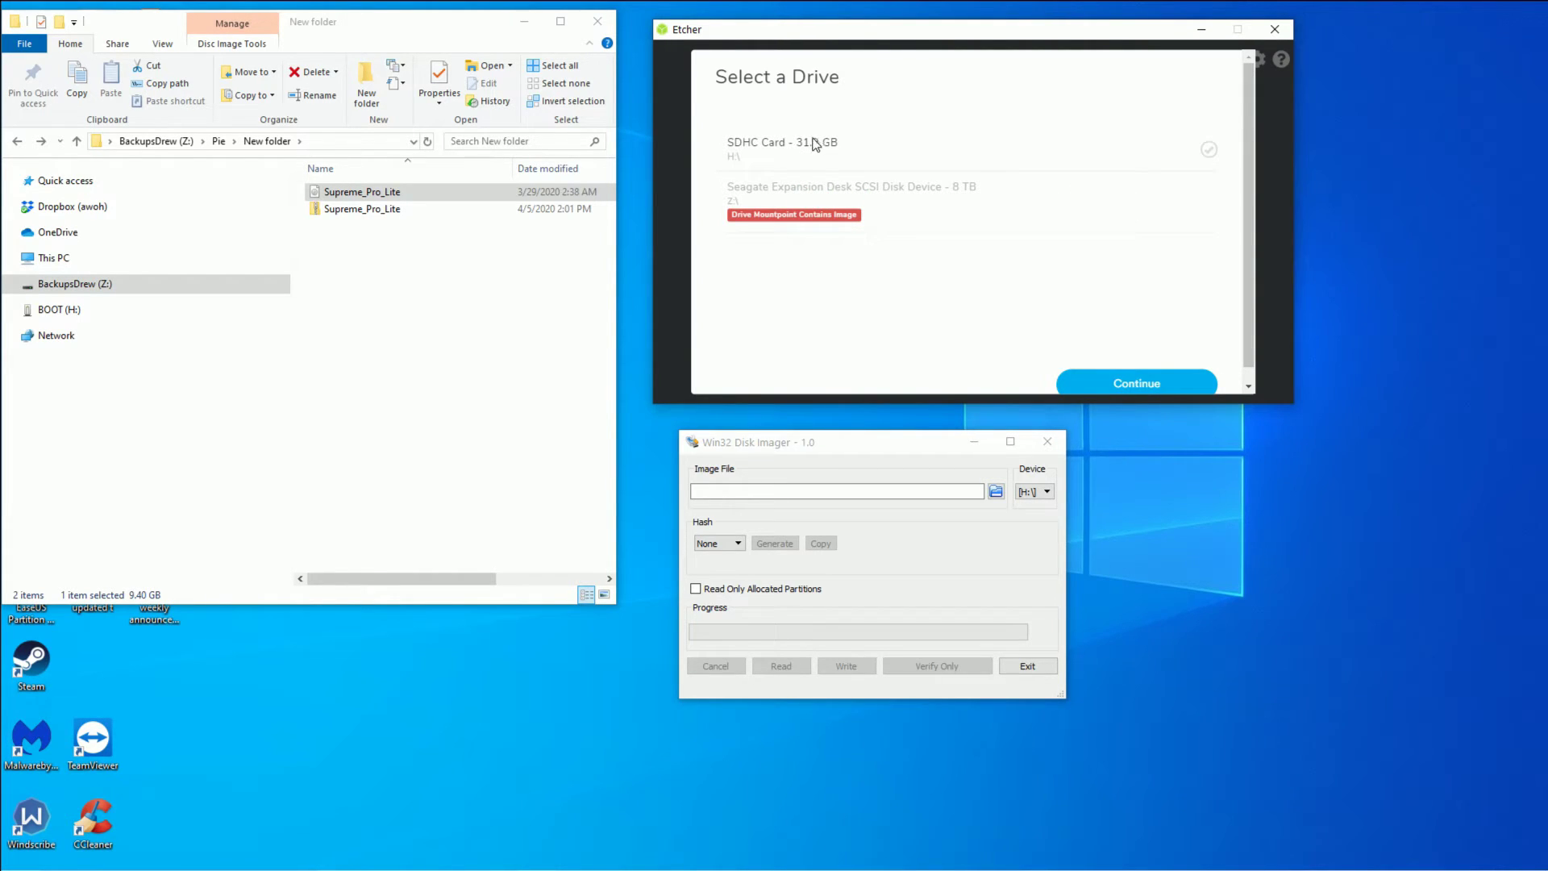
pyautogui.click(782, 160)
pyautogui.click(1115, 386)
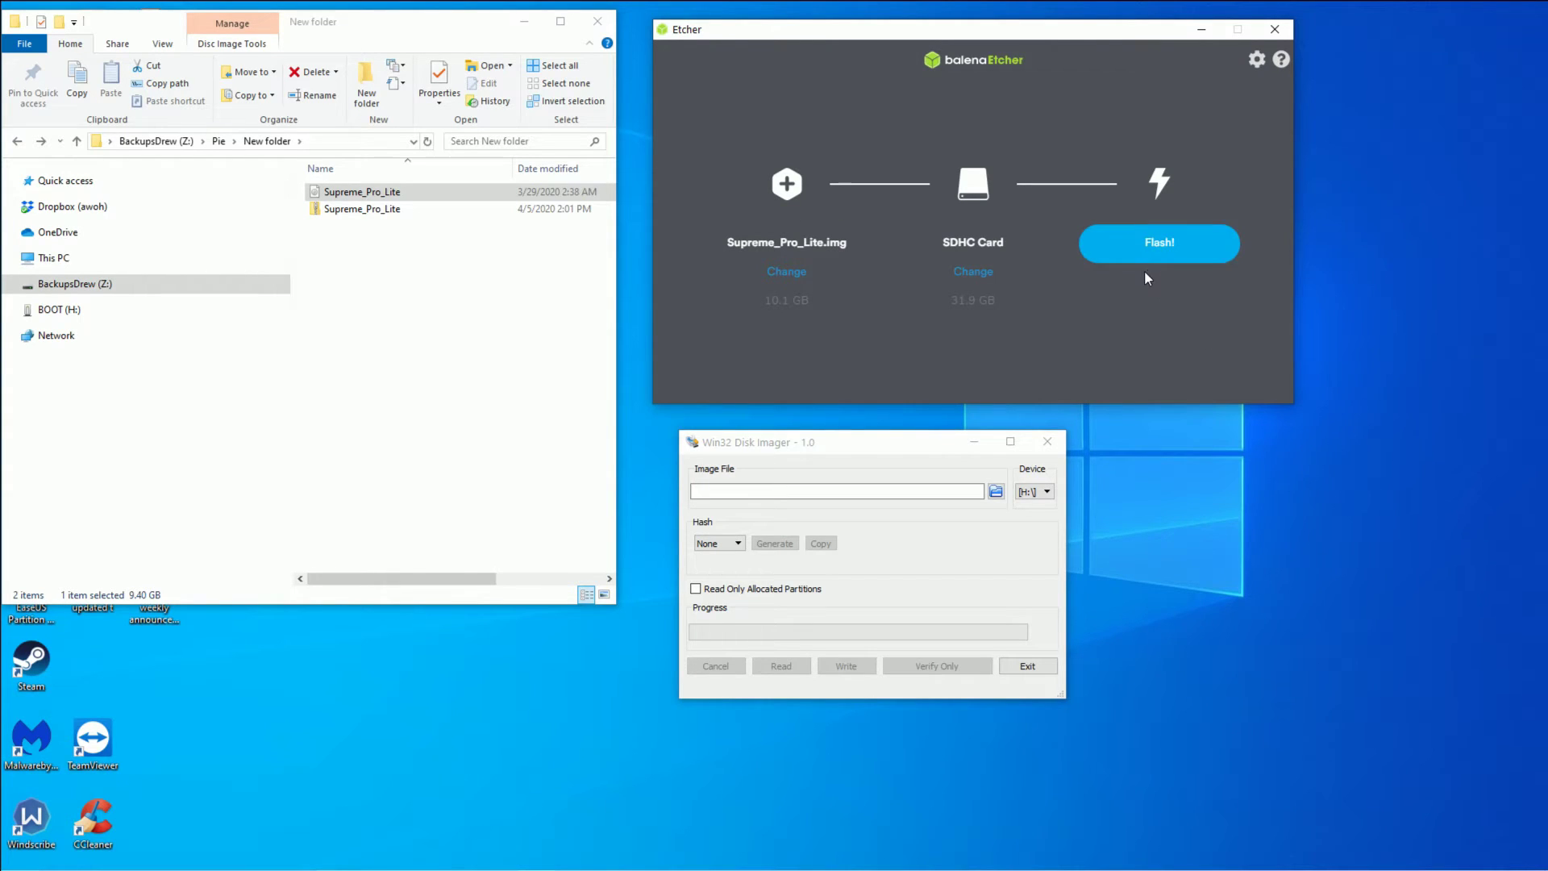
# Turn off "Validate write on success" in Etcher's settings and start flashing the image to the SDHC Card
pyautogui.click(1257, 59)
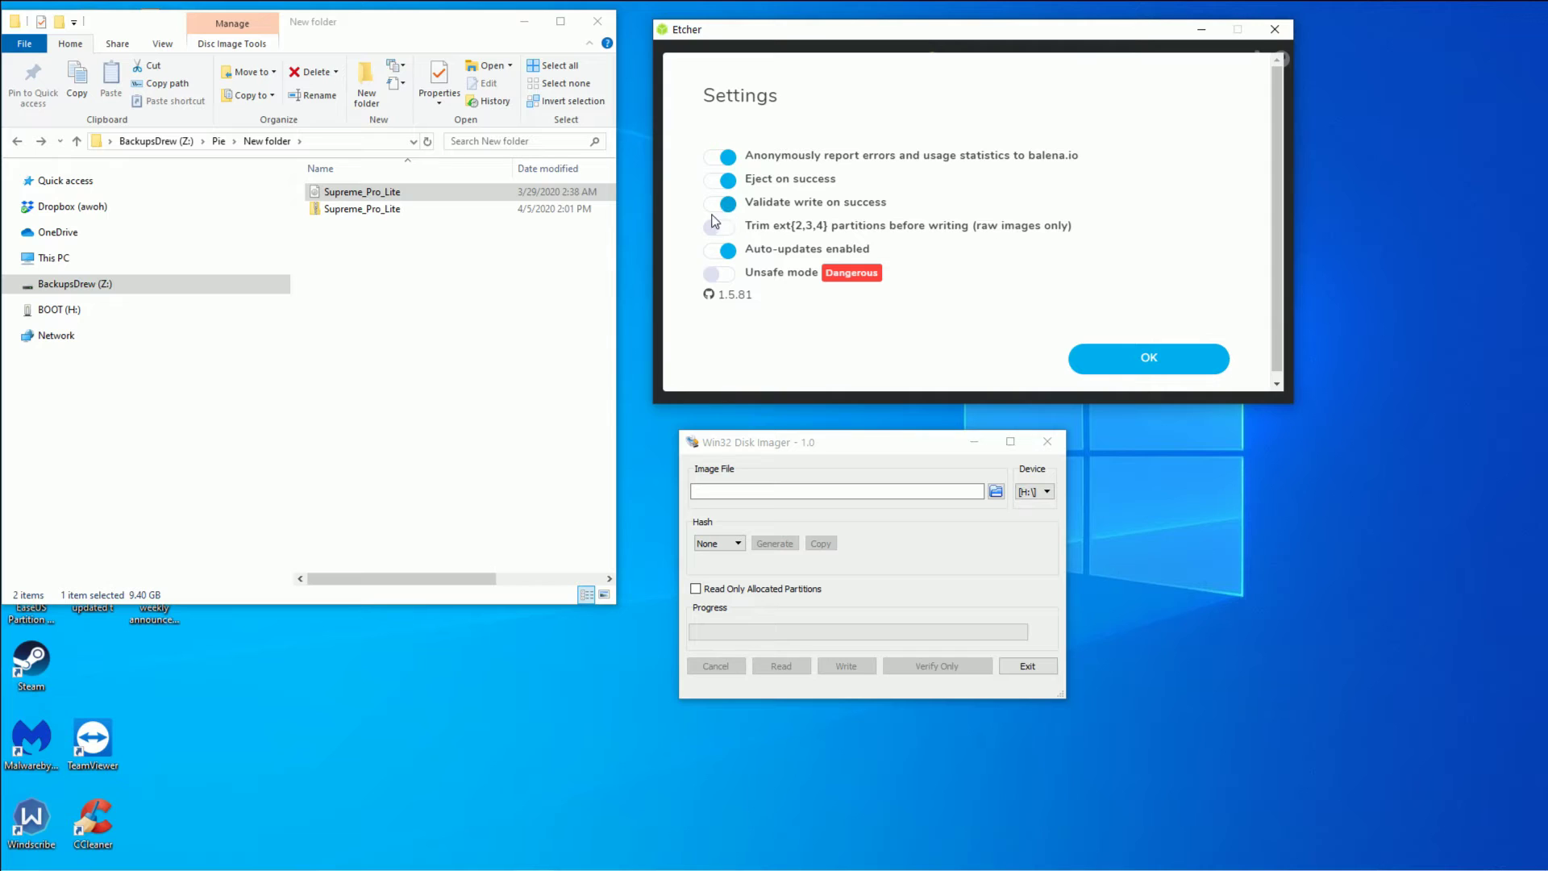
pyautogui.click(722, 208)
pyautogui.click(1182, 347)
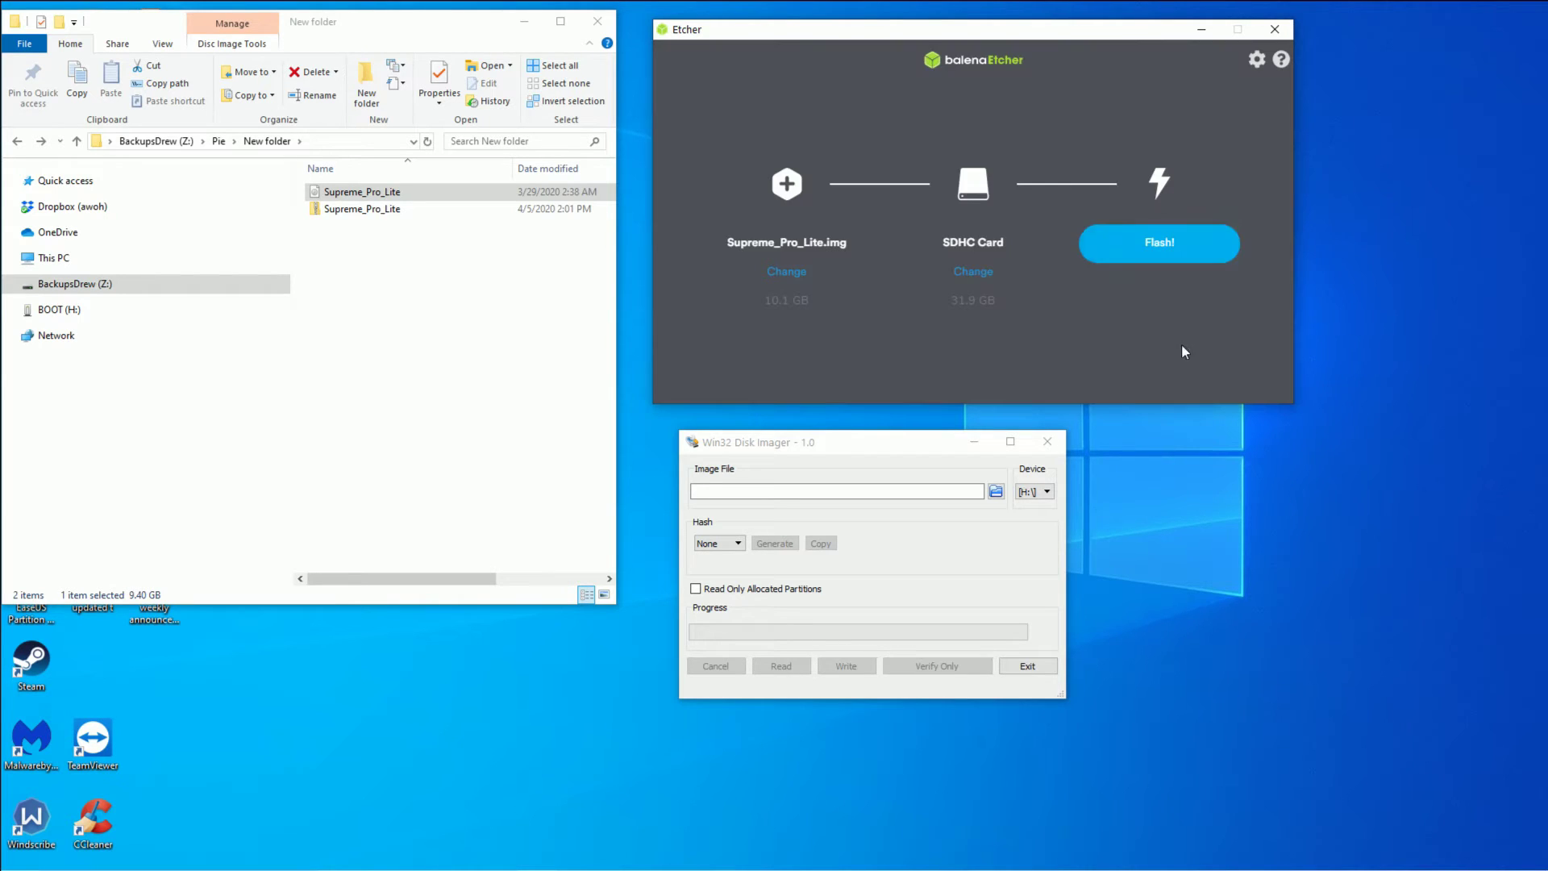
pyautogui.click(1106, 246)
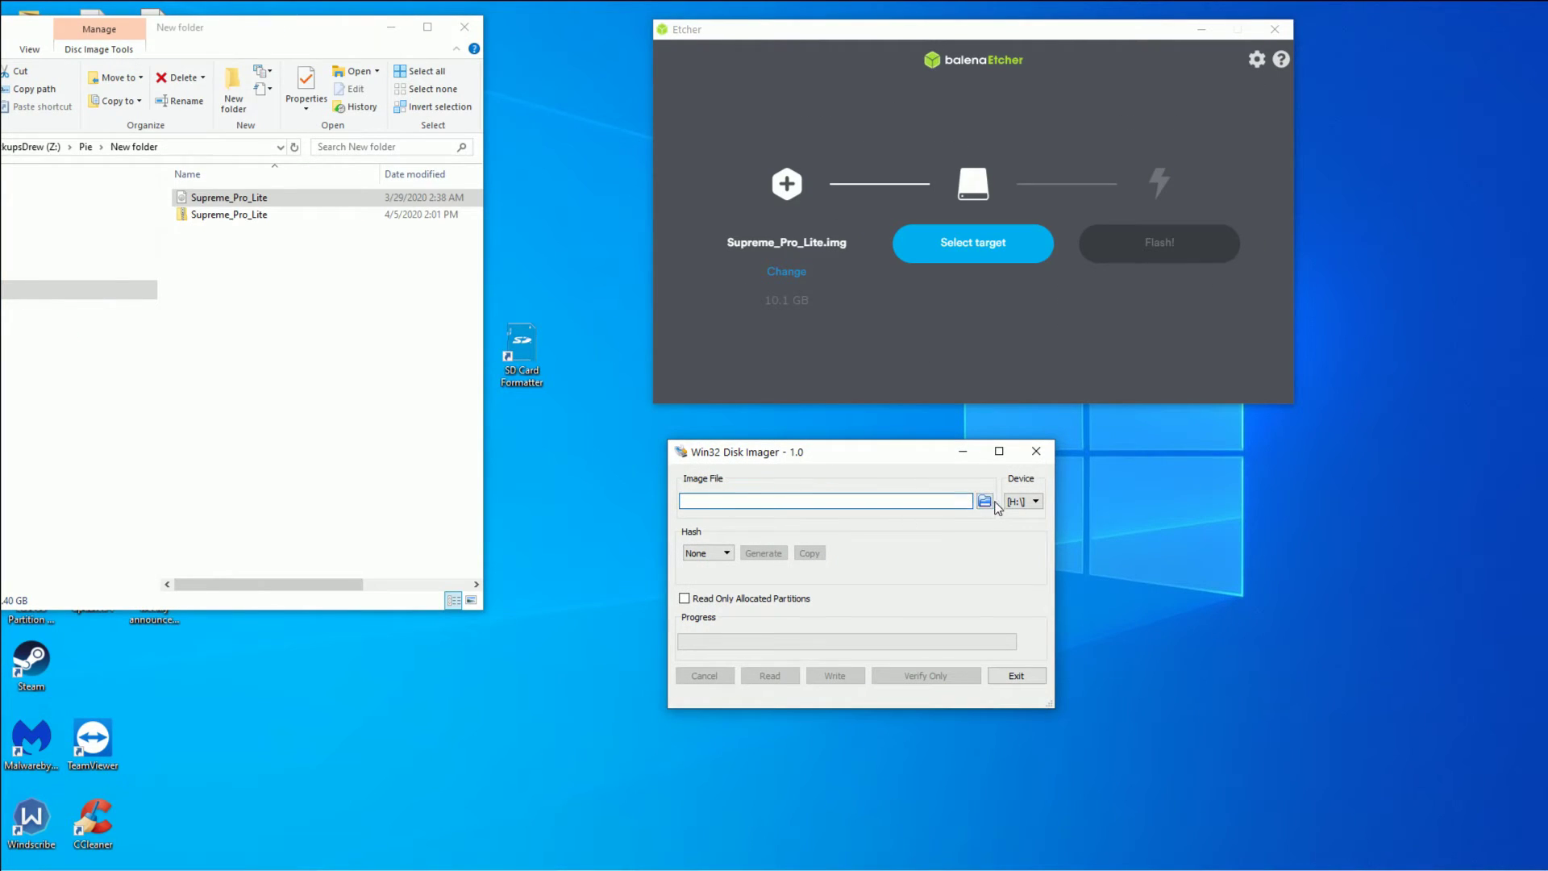
# Select H: as the device in Win32 Disk Imager, checking it against the USB drive's letter in File Explorer
pyautogui.click(1023, 501)
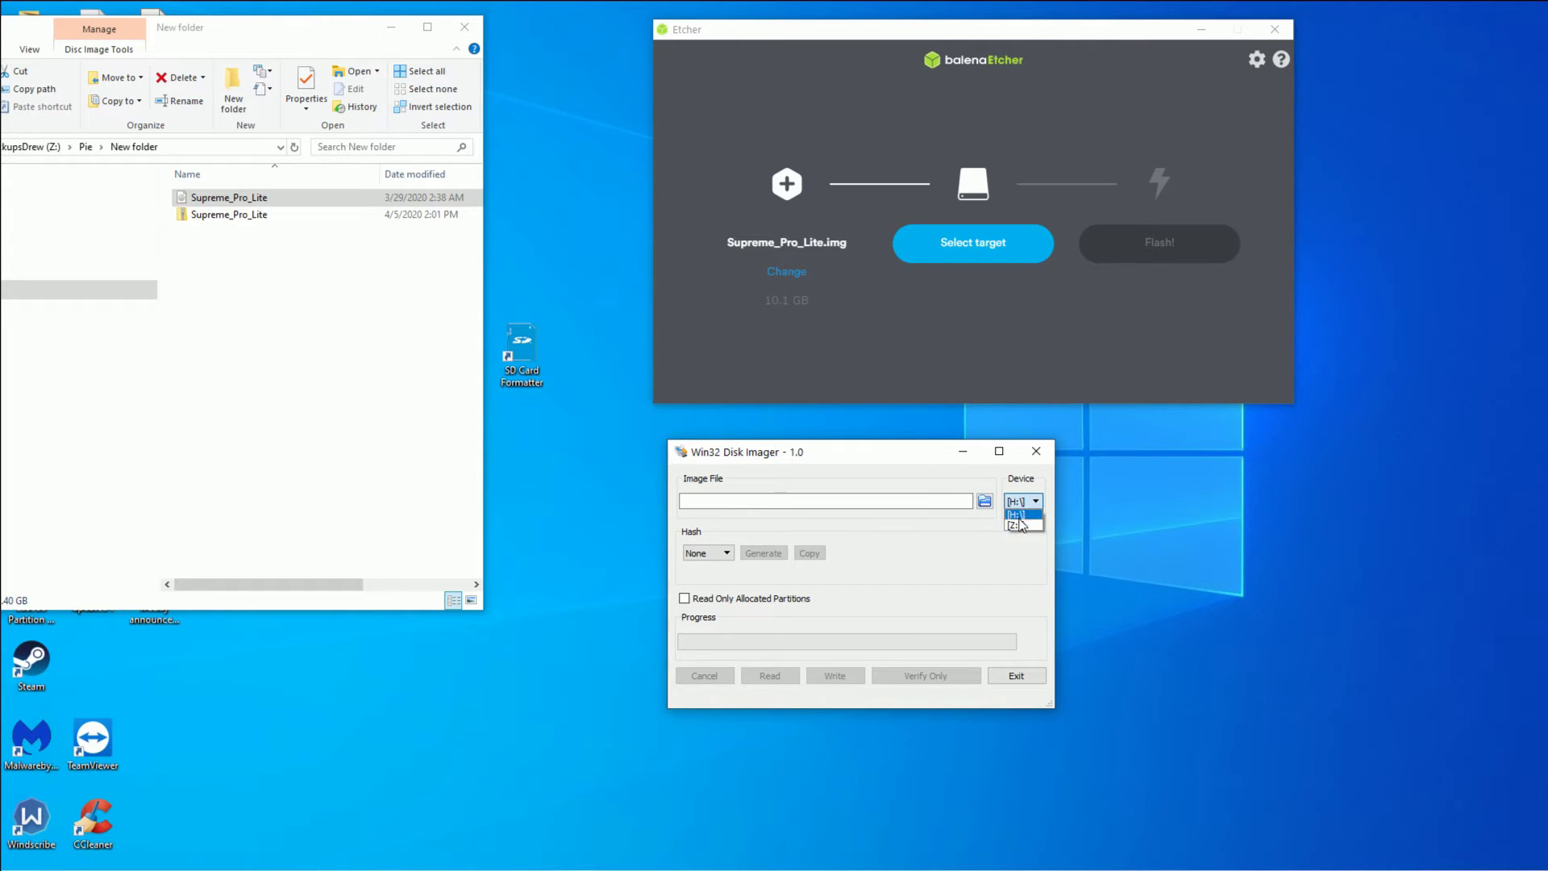
pyautogui.click(1021, 516)
pyautogui.moveTo(266, 26); pyautogui.dragTo(415, 22)
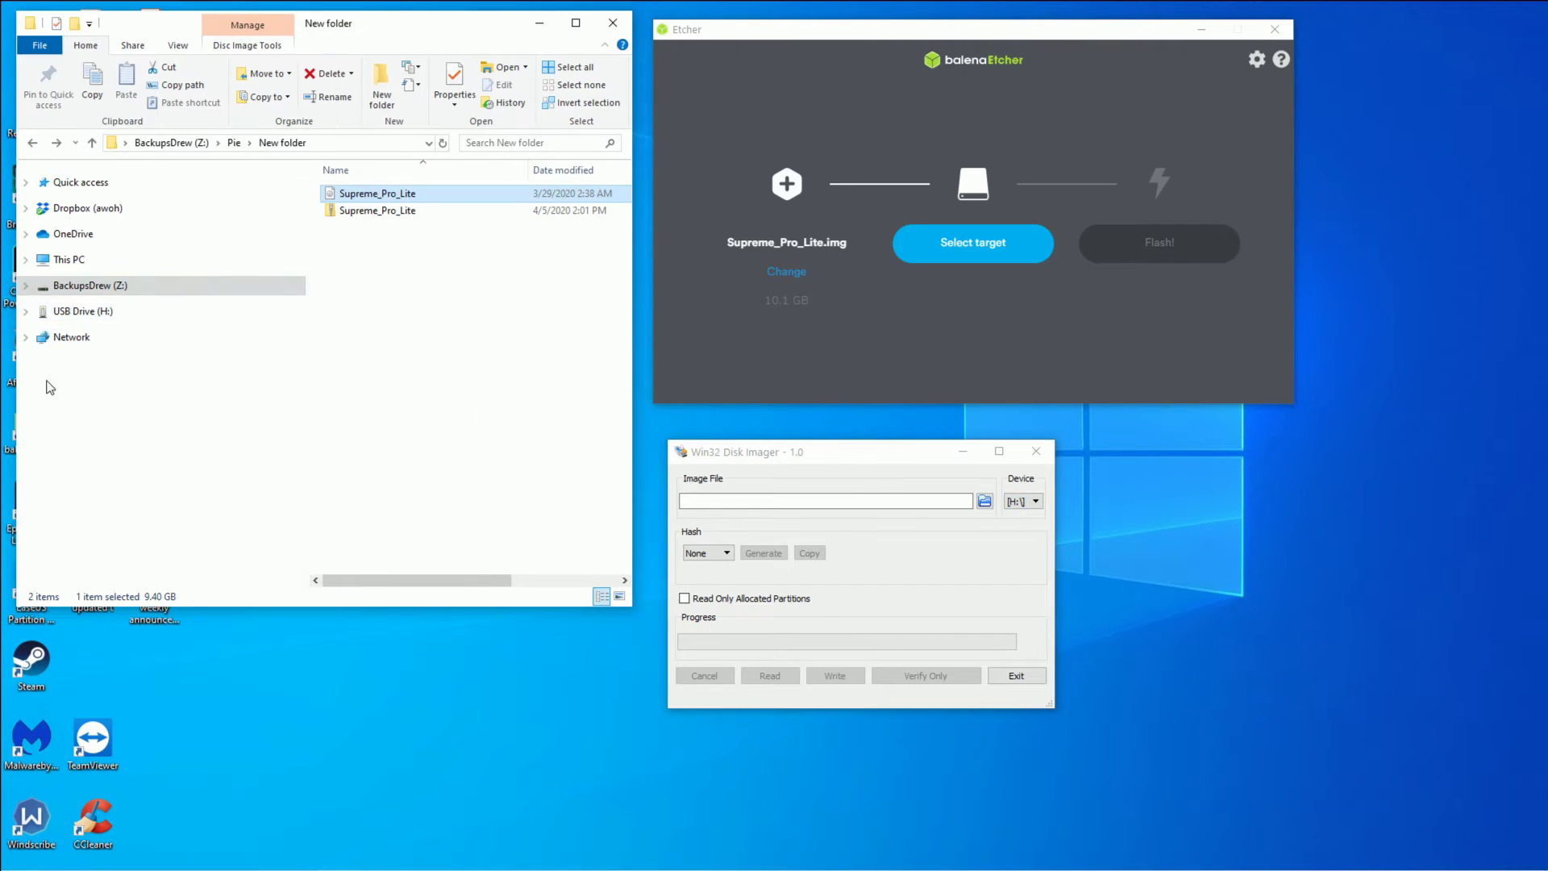
pyautogui.rightClick(78, 318)
pyautogui.click(41, 442)
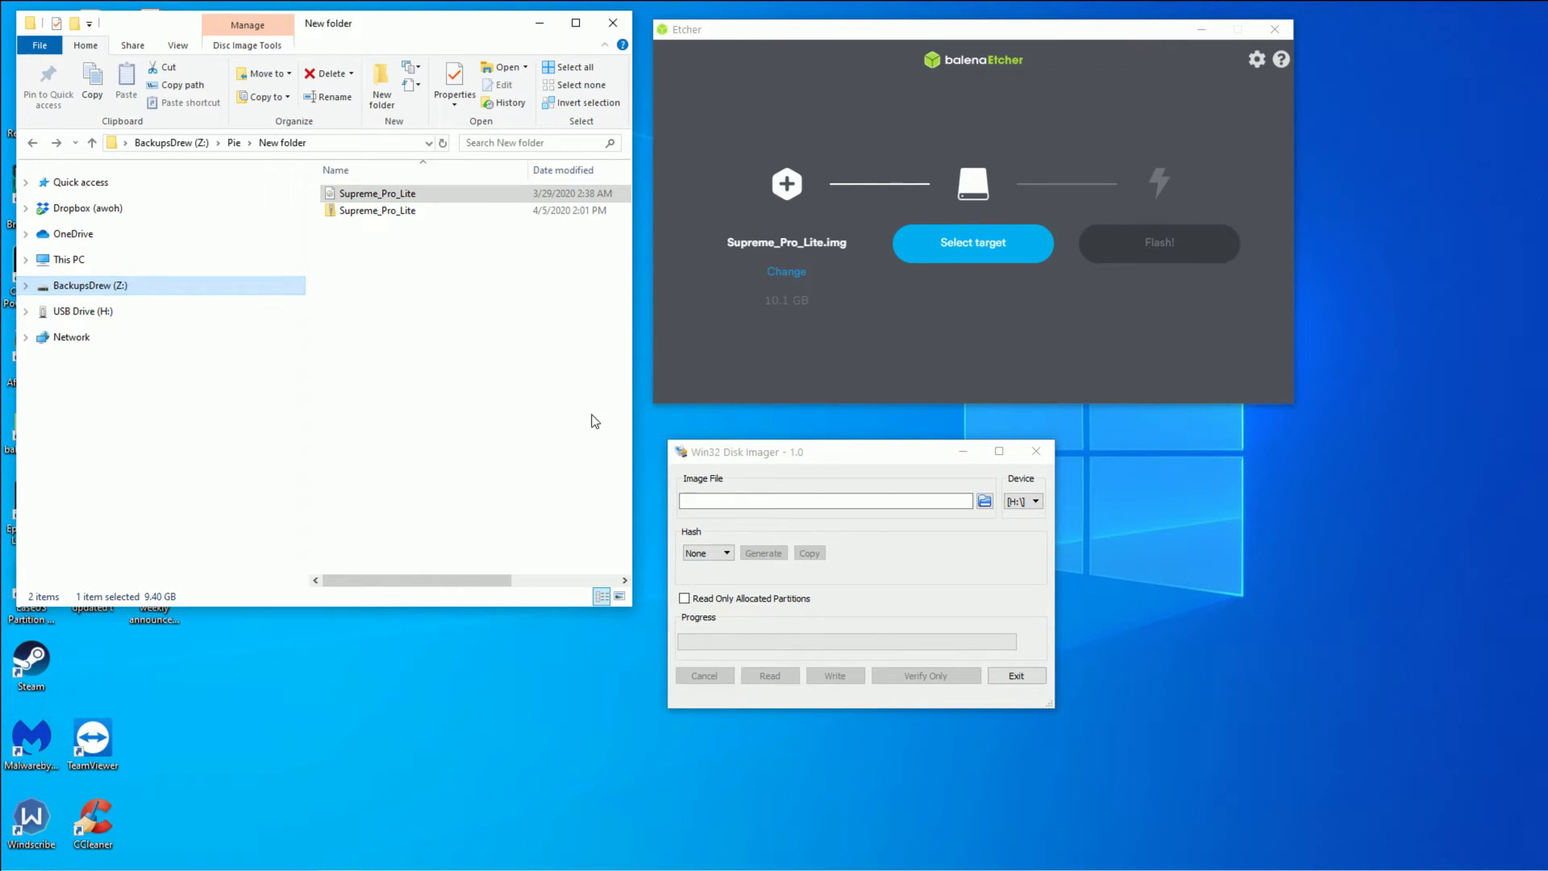
pyautogui.click(1035, 502)
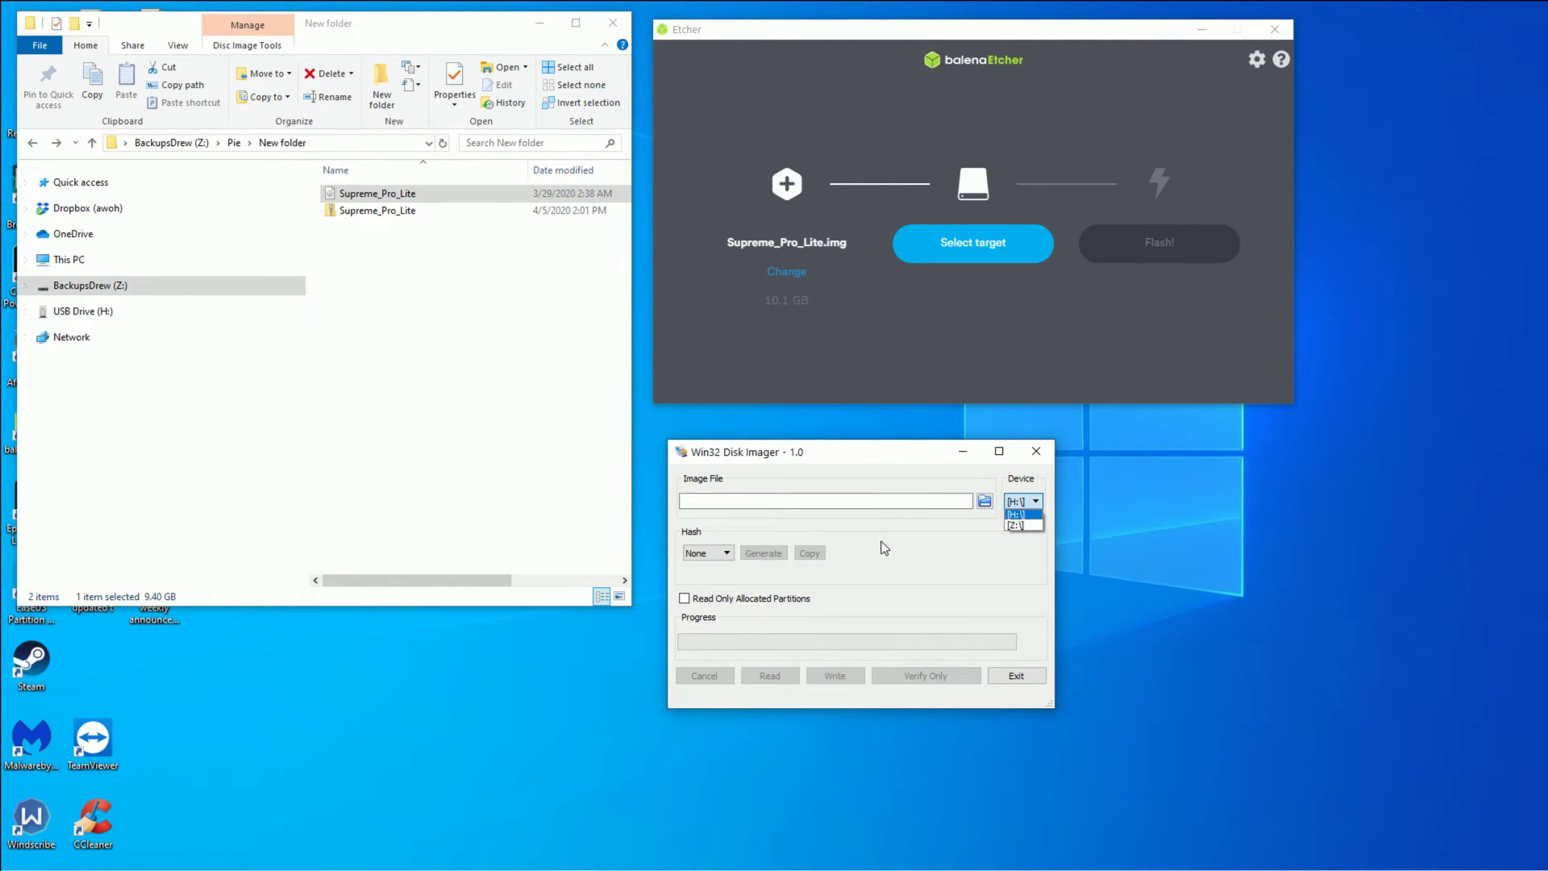
pyautogui.click(935, 518)
# Load Supreme_Pro_Lite.img from the Pie\New folder directory into Win32 Disk Imager and write it to the H: device
pyautogui.click(985, 501)
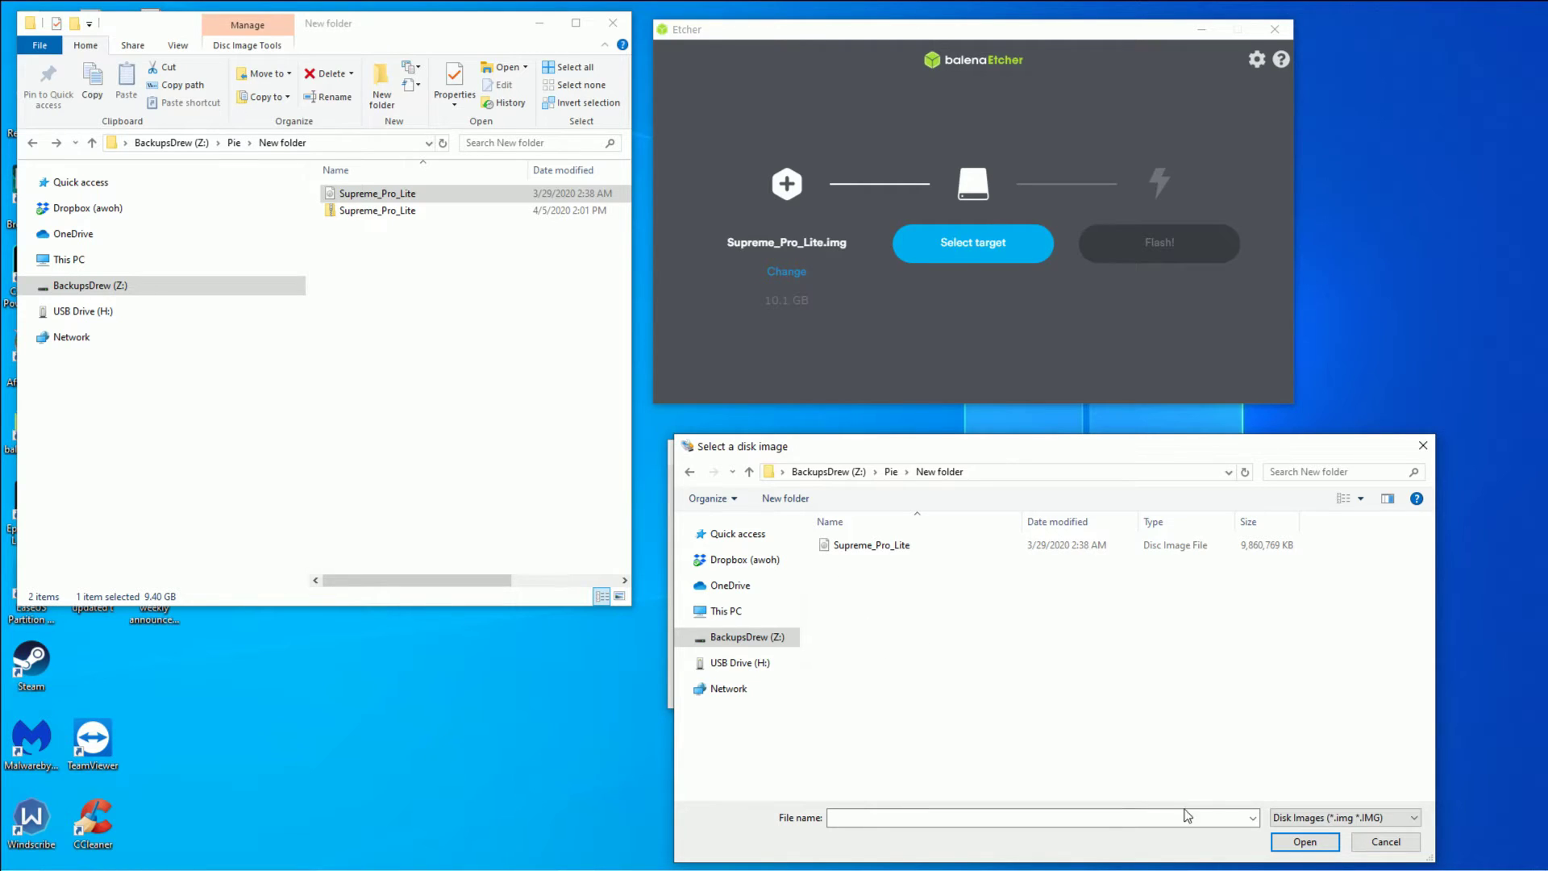
pyautogui.click(1342, 818)
pyautogui.click(1330, 845)
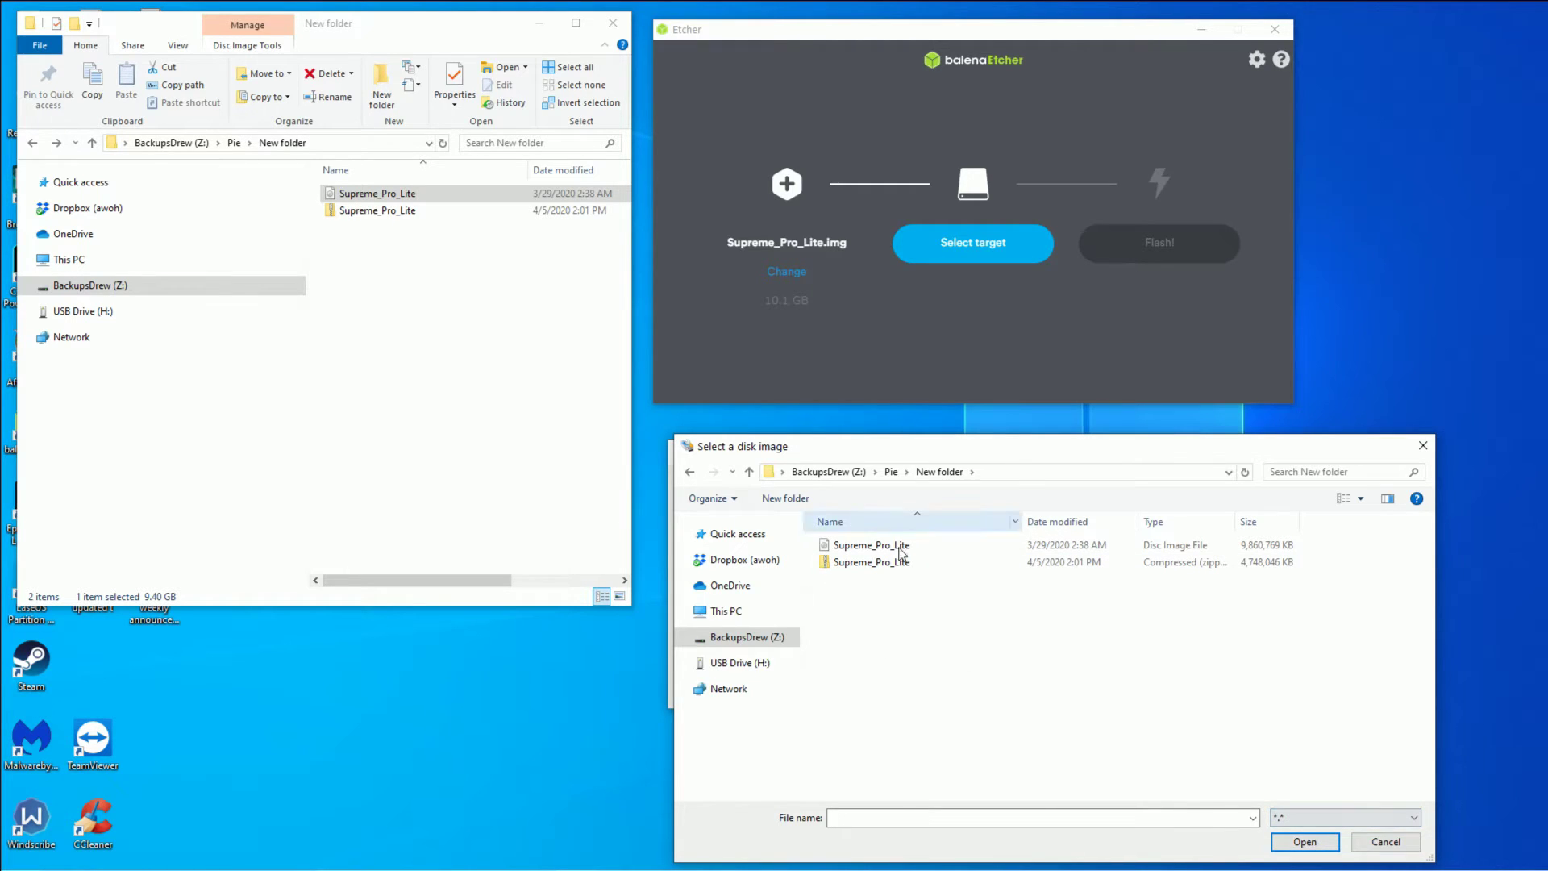
pyautogui.click(1323, 818)
pyautogui.click(1310, 831)
pyautogui.doubleClick(861, 547)
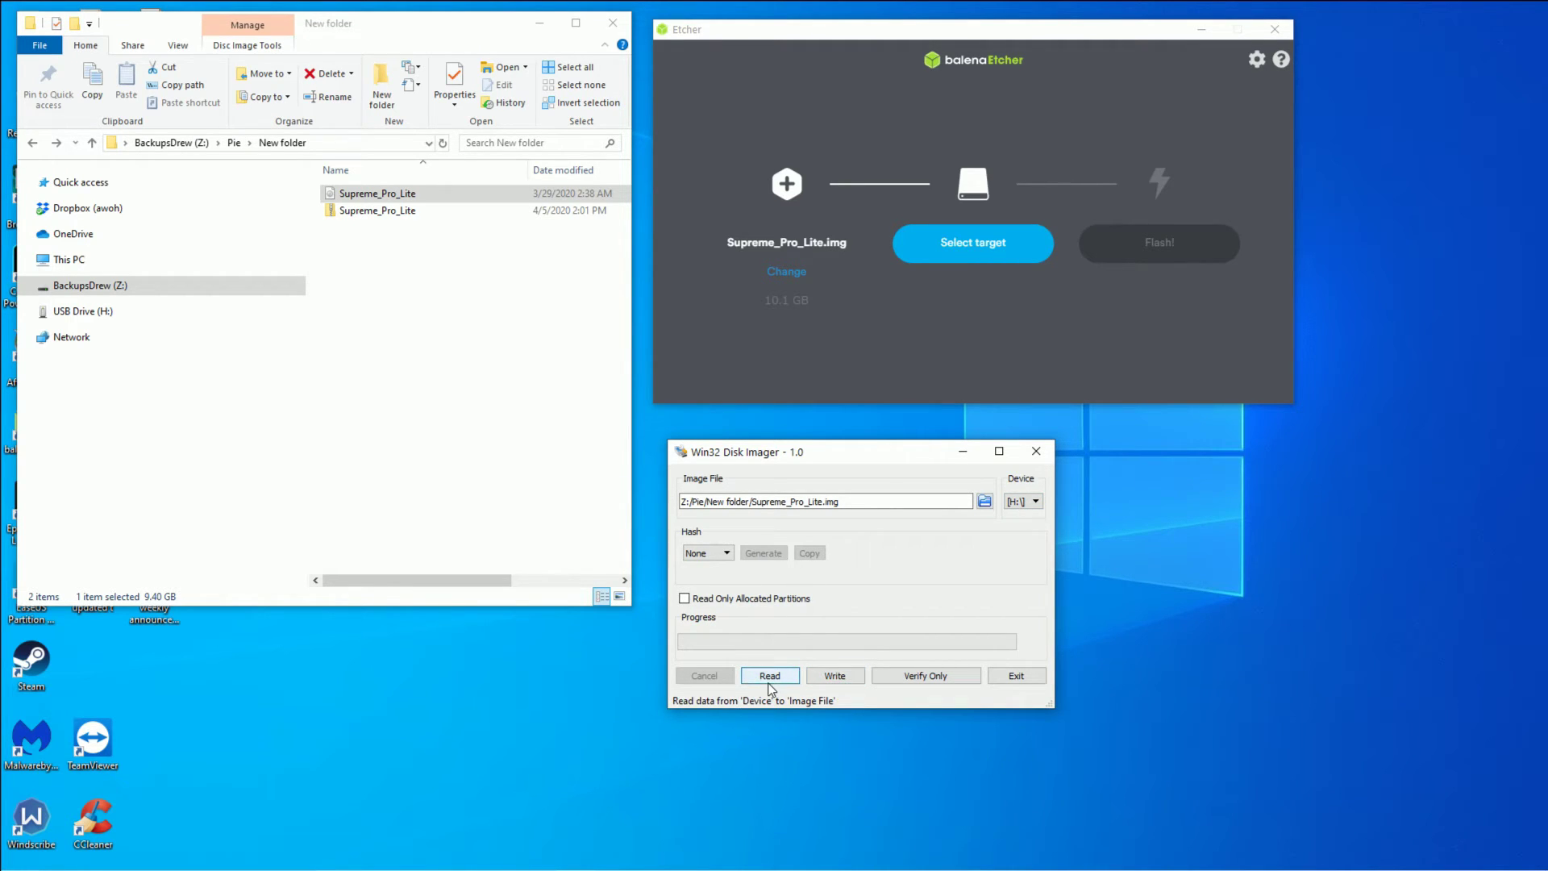
pyautogui.click(845, 684)
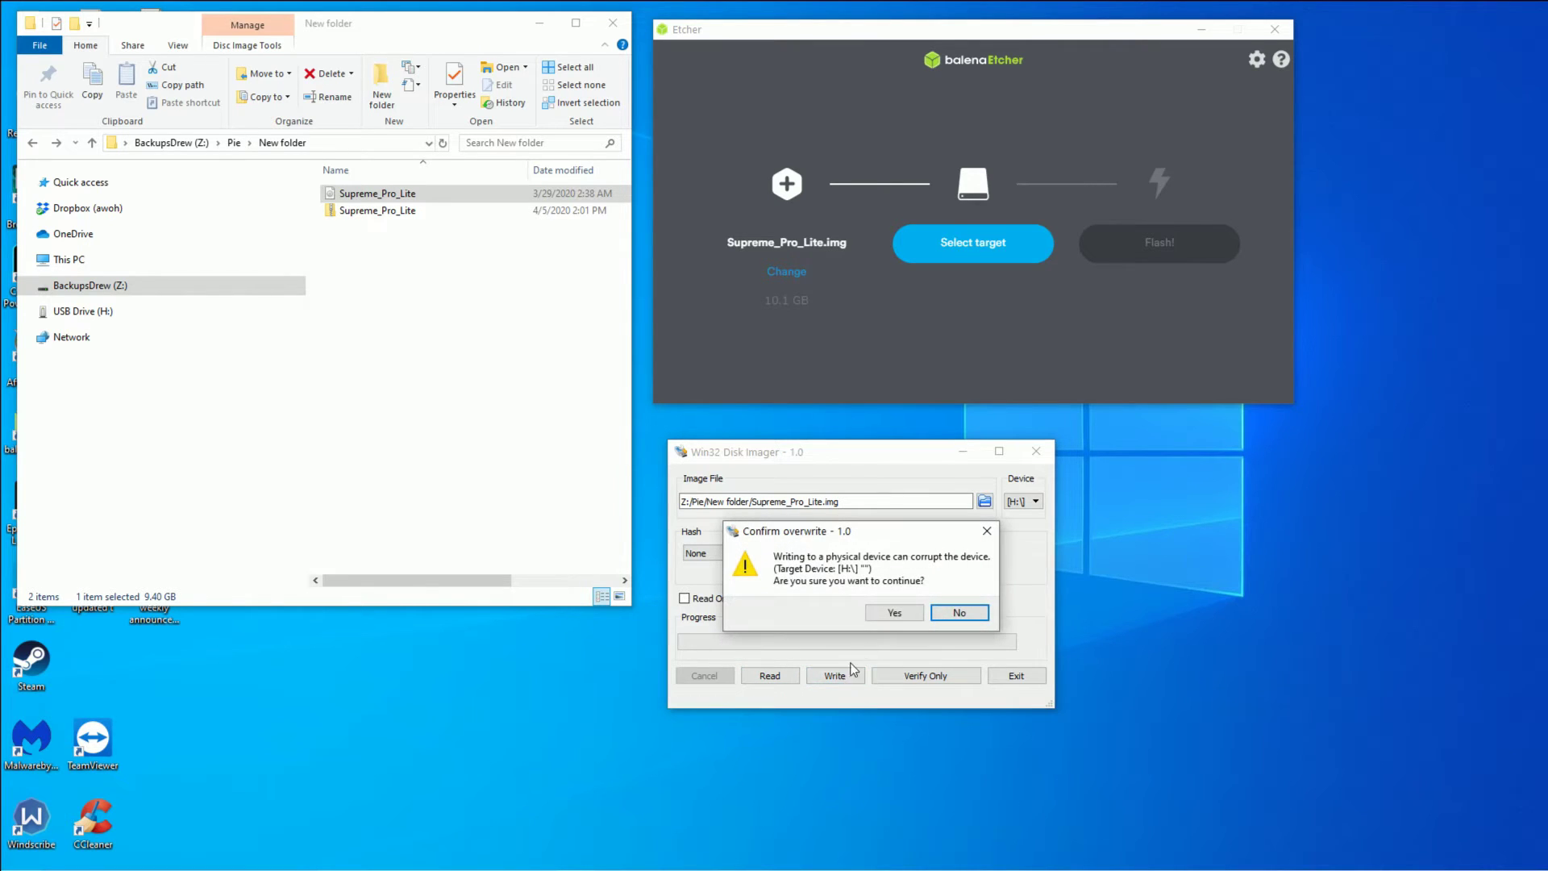
pyautogui.click(894, 613)
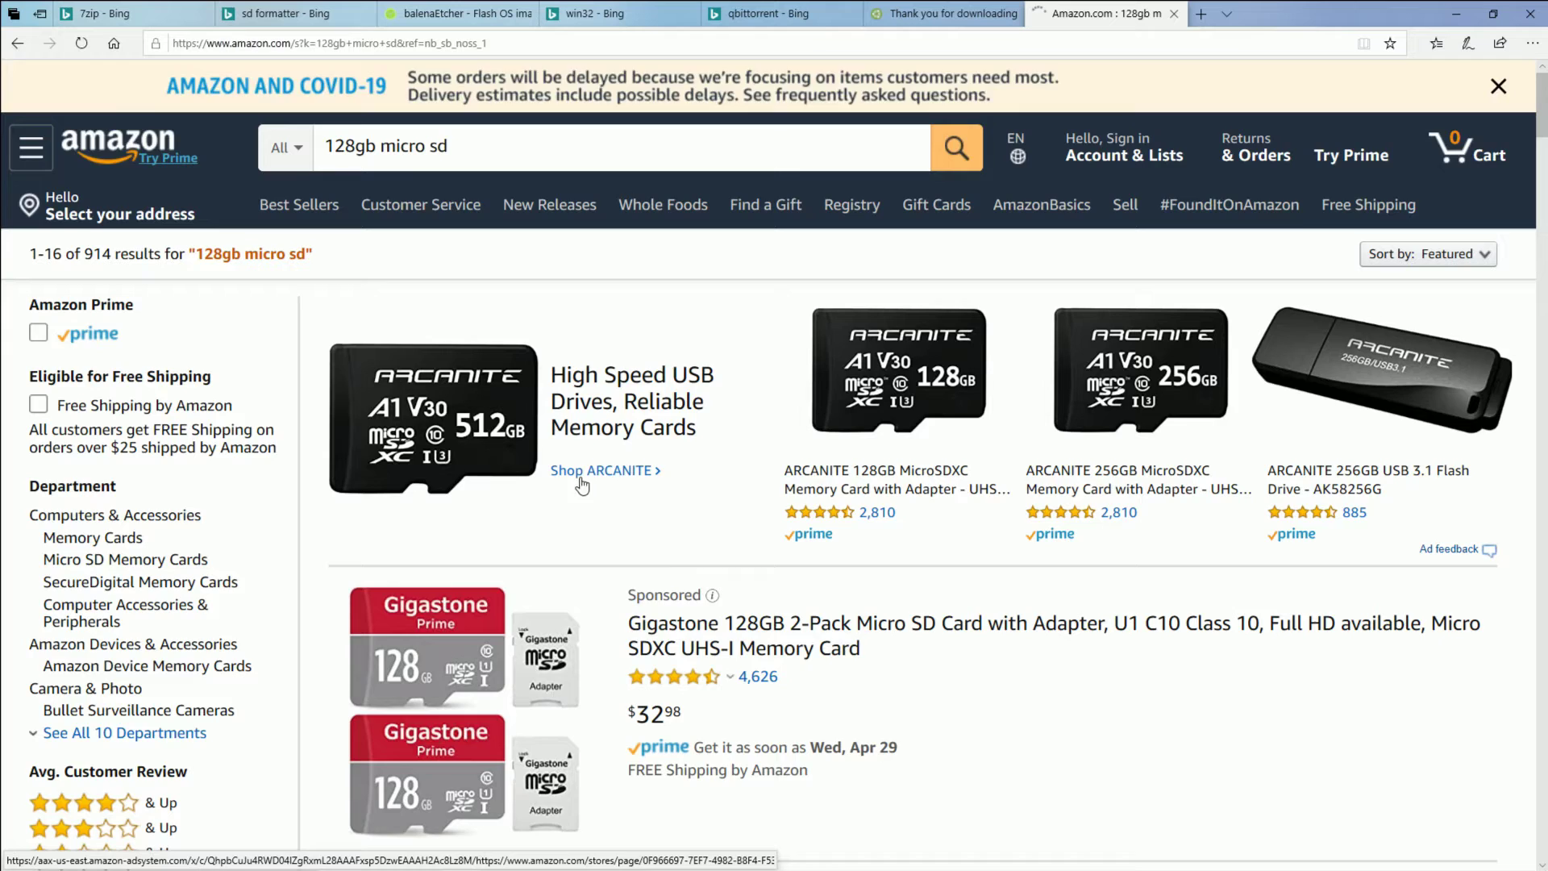
# Browse Amazon's "128gb micro sd" results in the browser, comparing the brands, speed classes and prices of the memory cards
pyautogui.scroll(-5, 582, 485)
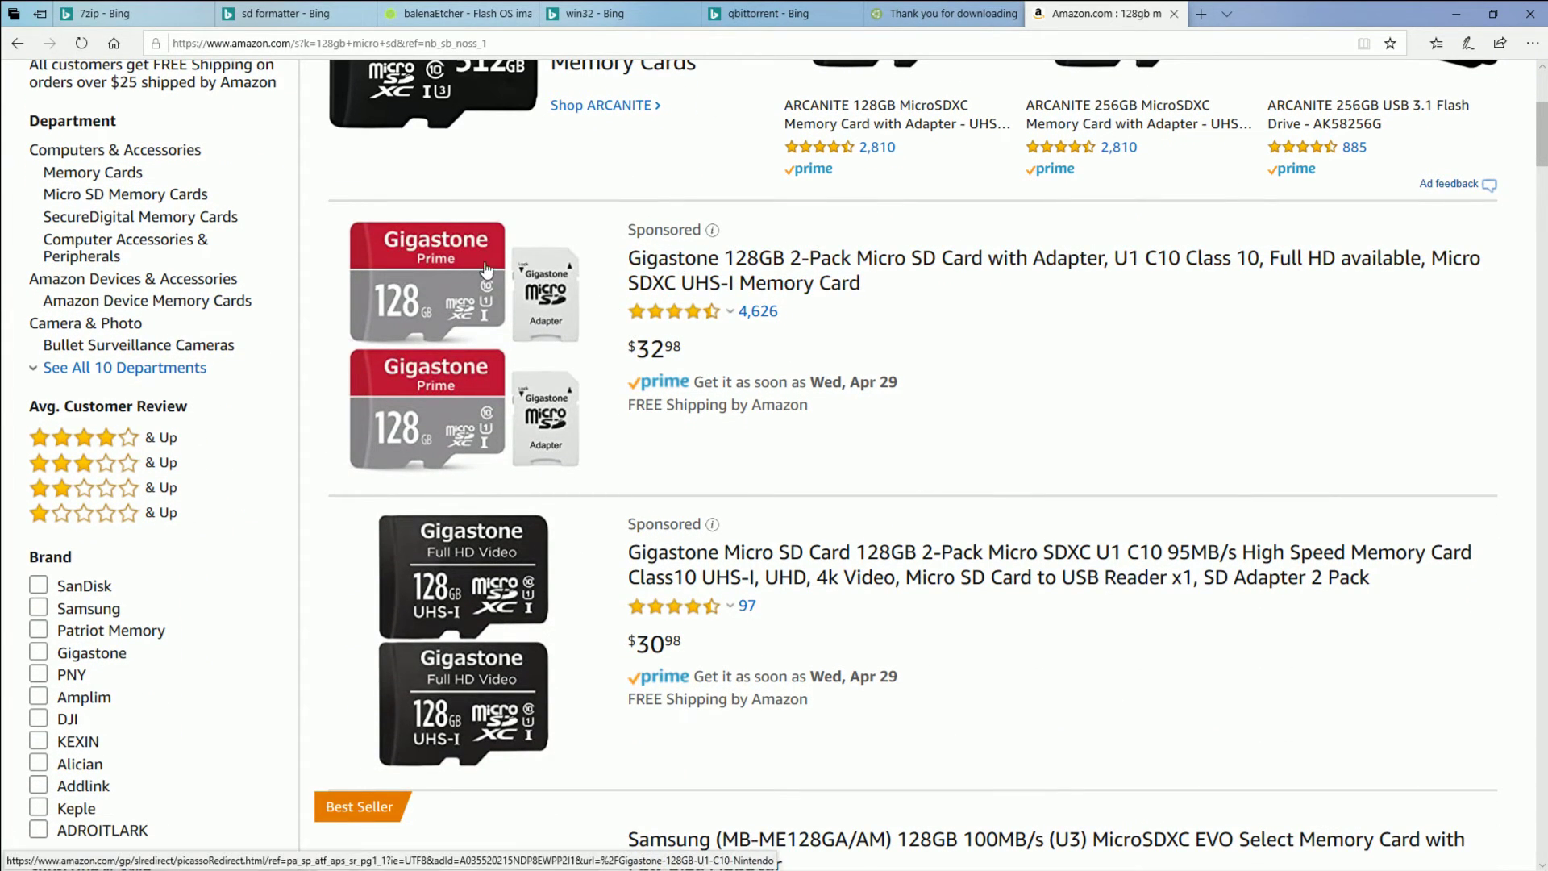
pyautogui.scroll(-3, 544, 260)
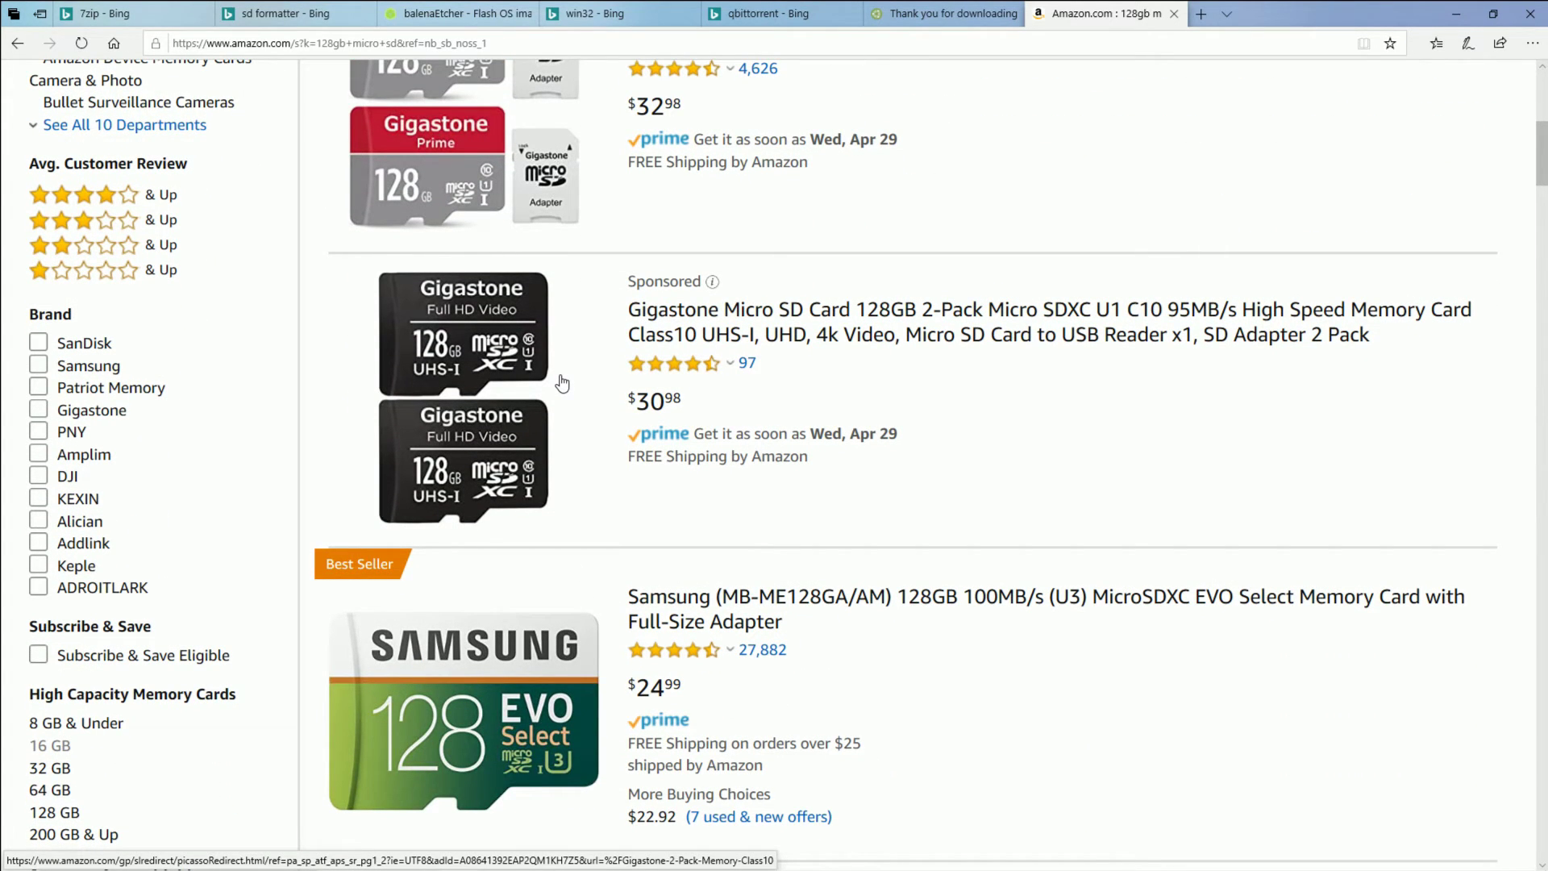
pyautogui.scroll(4, 562, 383)
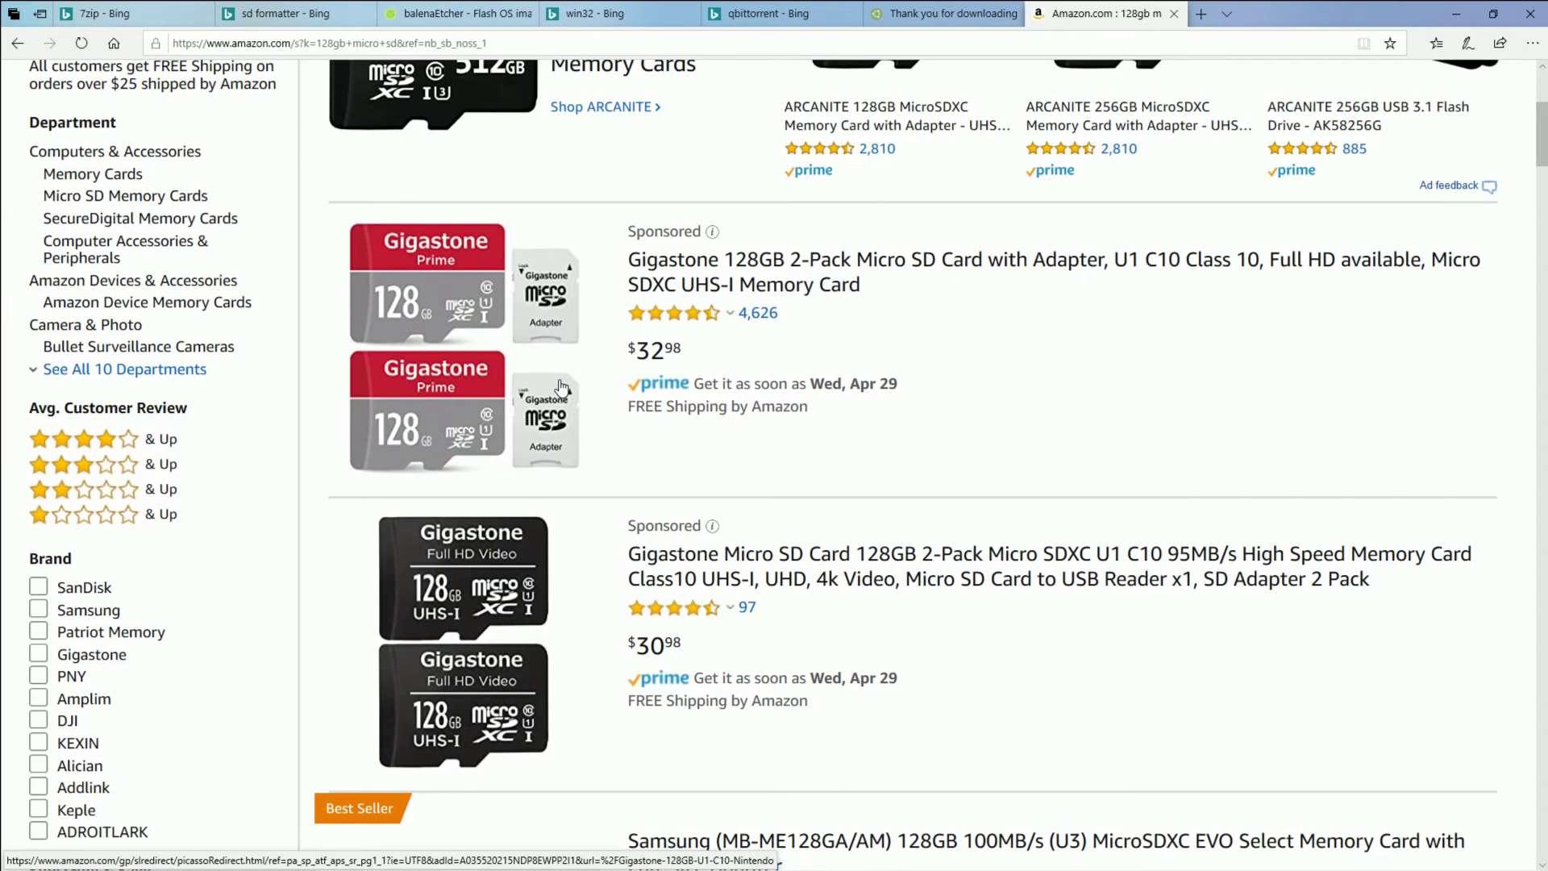
pyautogui.scroll(-6, 471, 433)
pyautogui.scroll(-3, 474, 433)
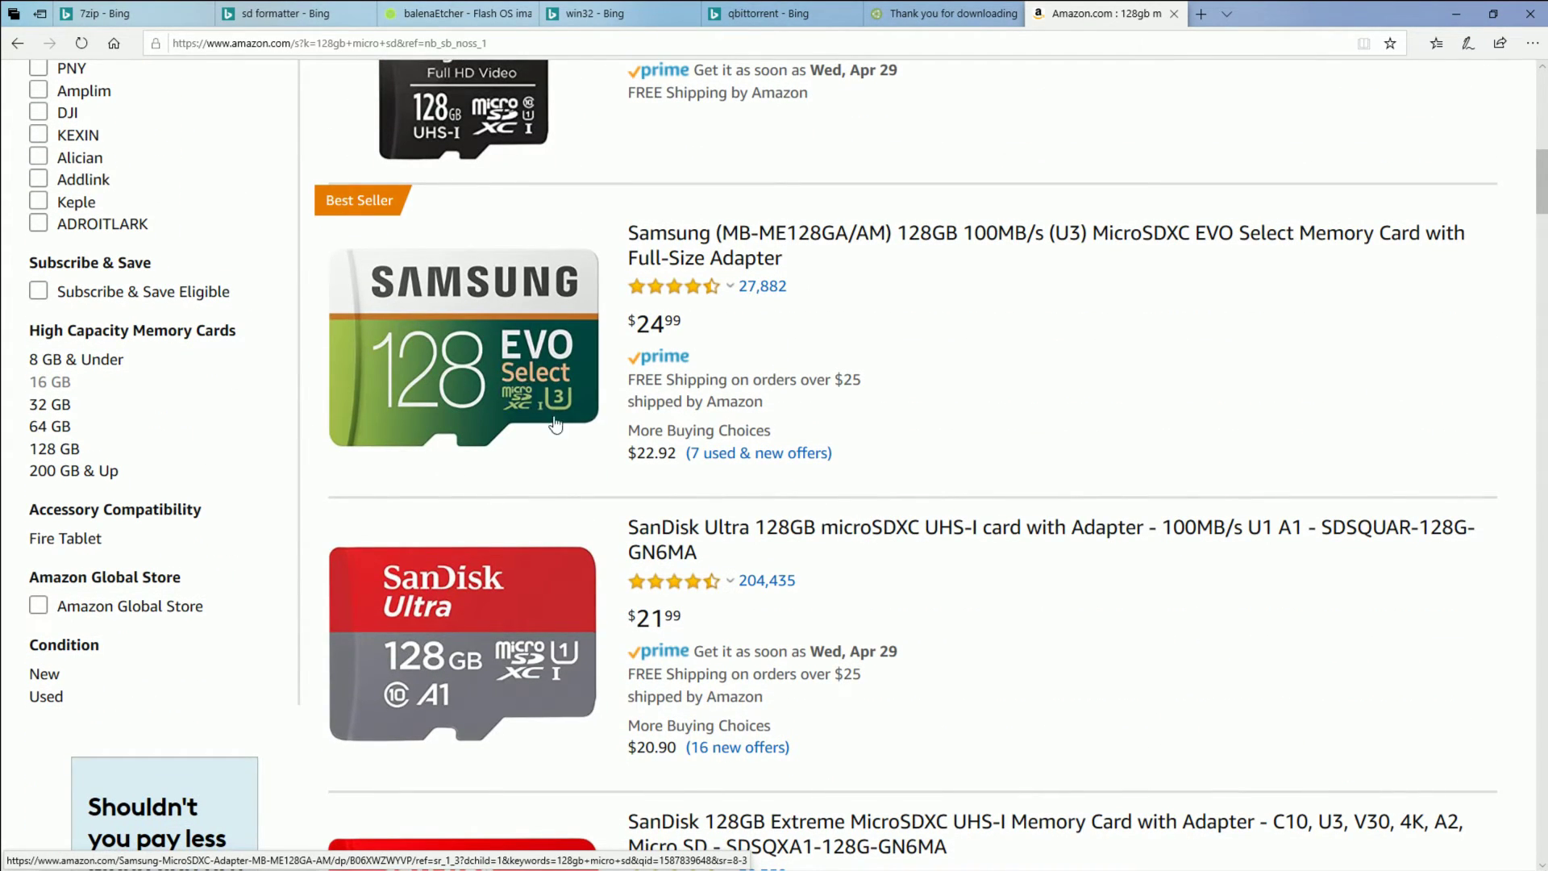
pyautogui.scroll(-5, 553, 415)
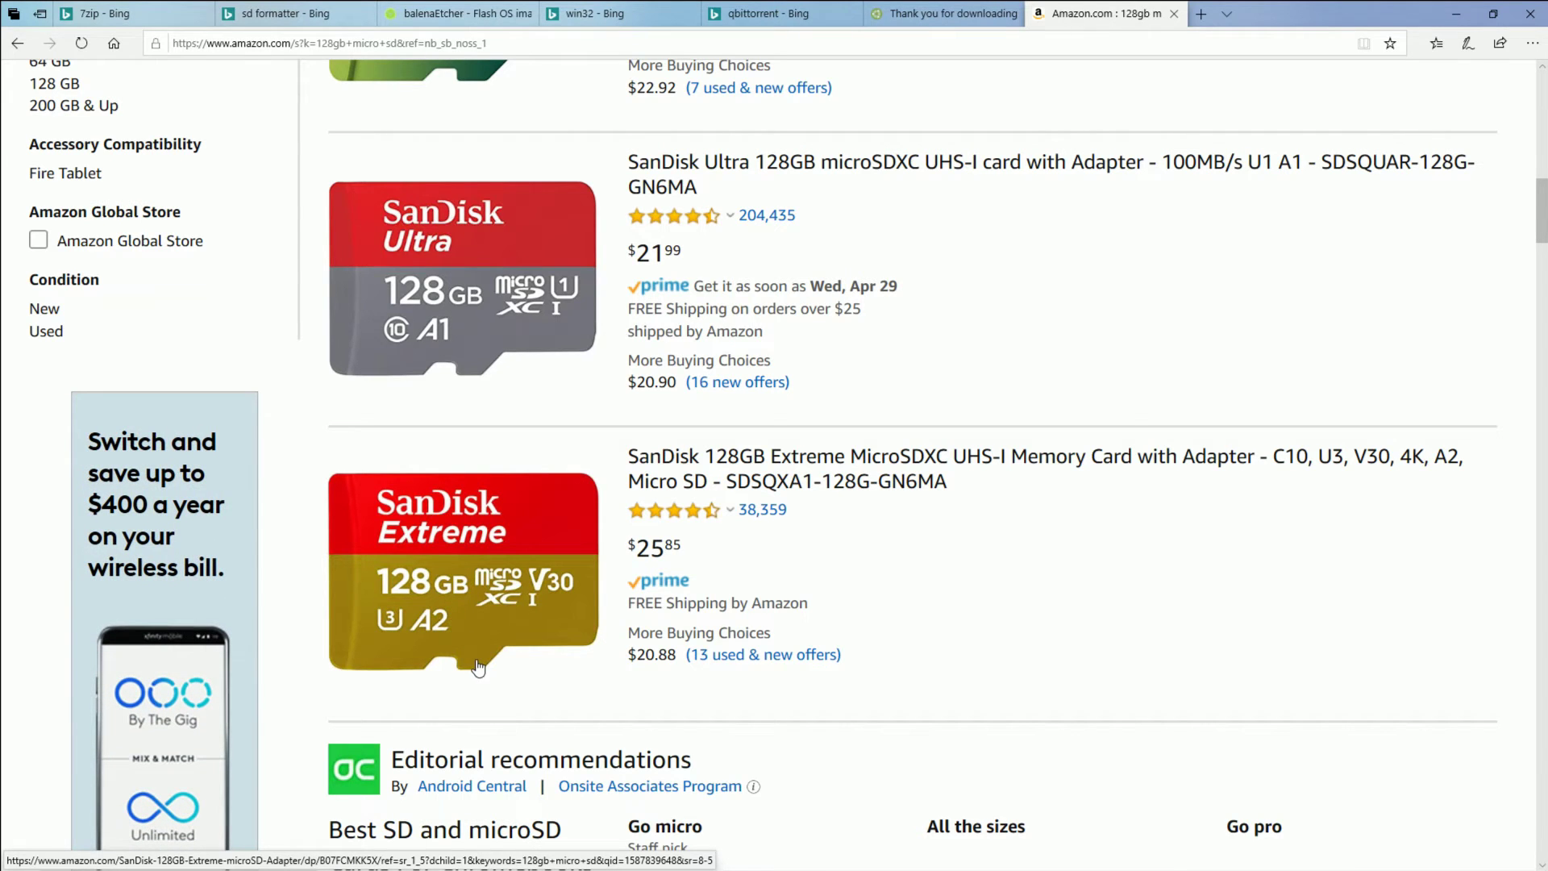
pyautogui.scroll(-5, 539, 600)
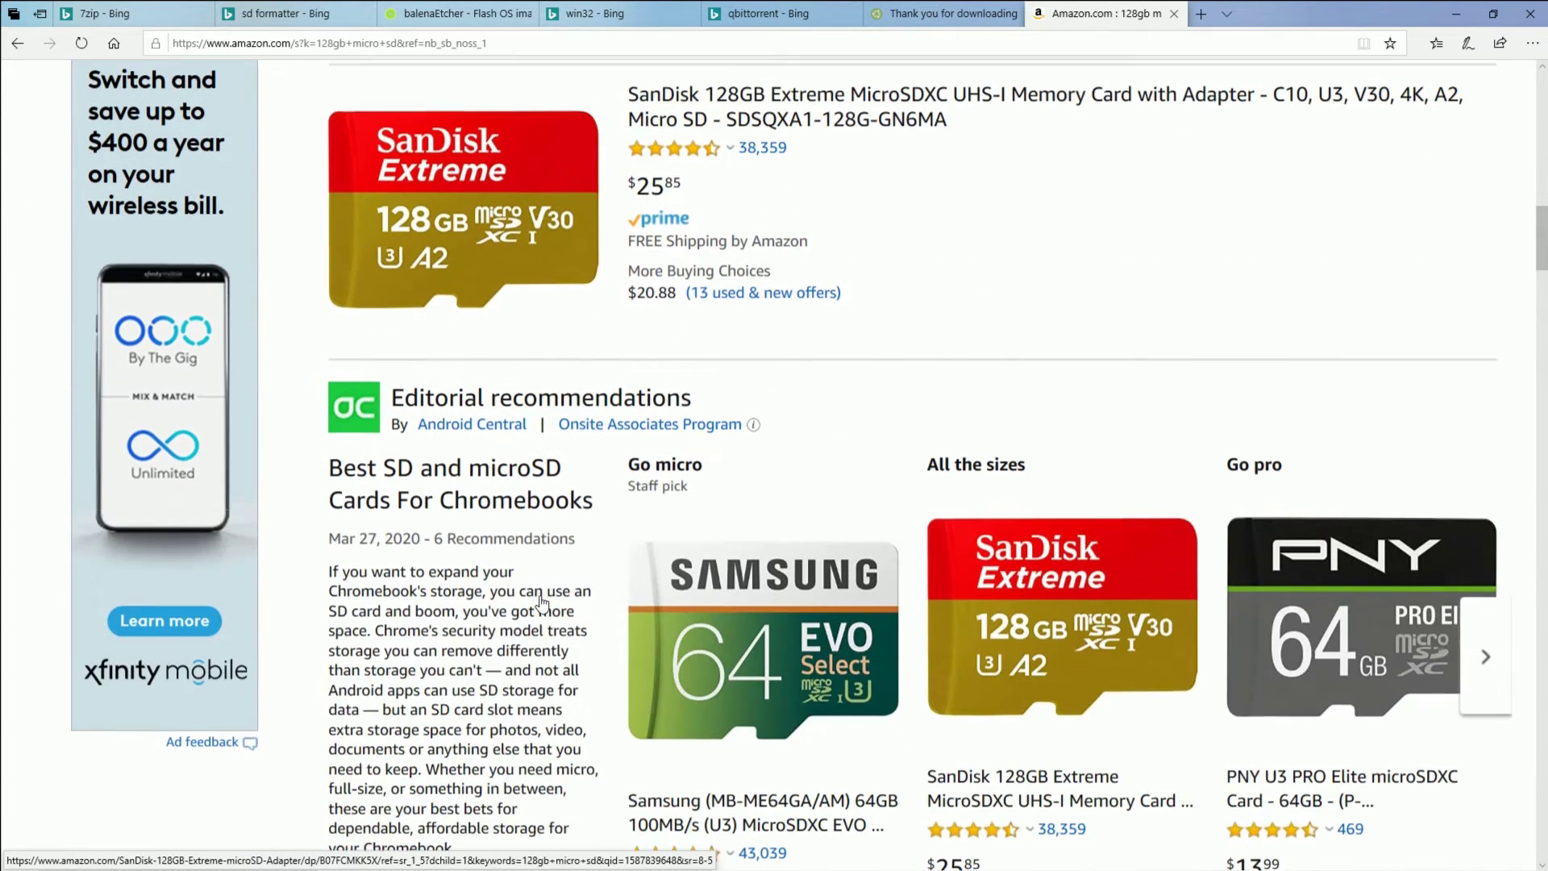
pyautogui.scroll(-2, 1372, 484)
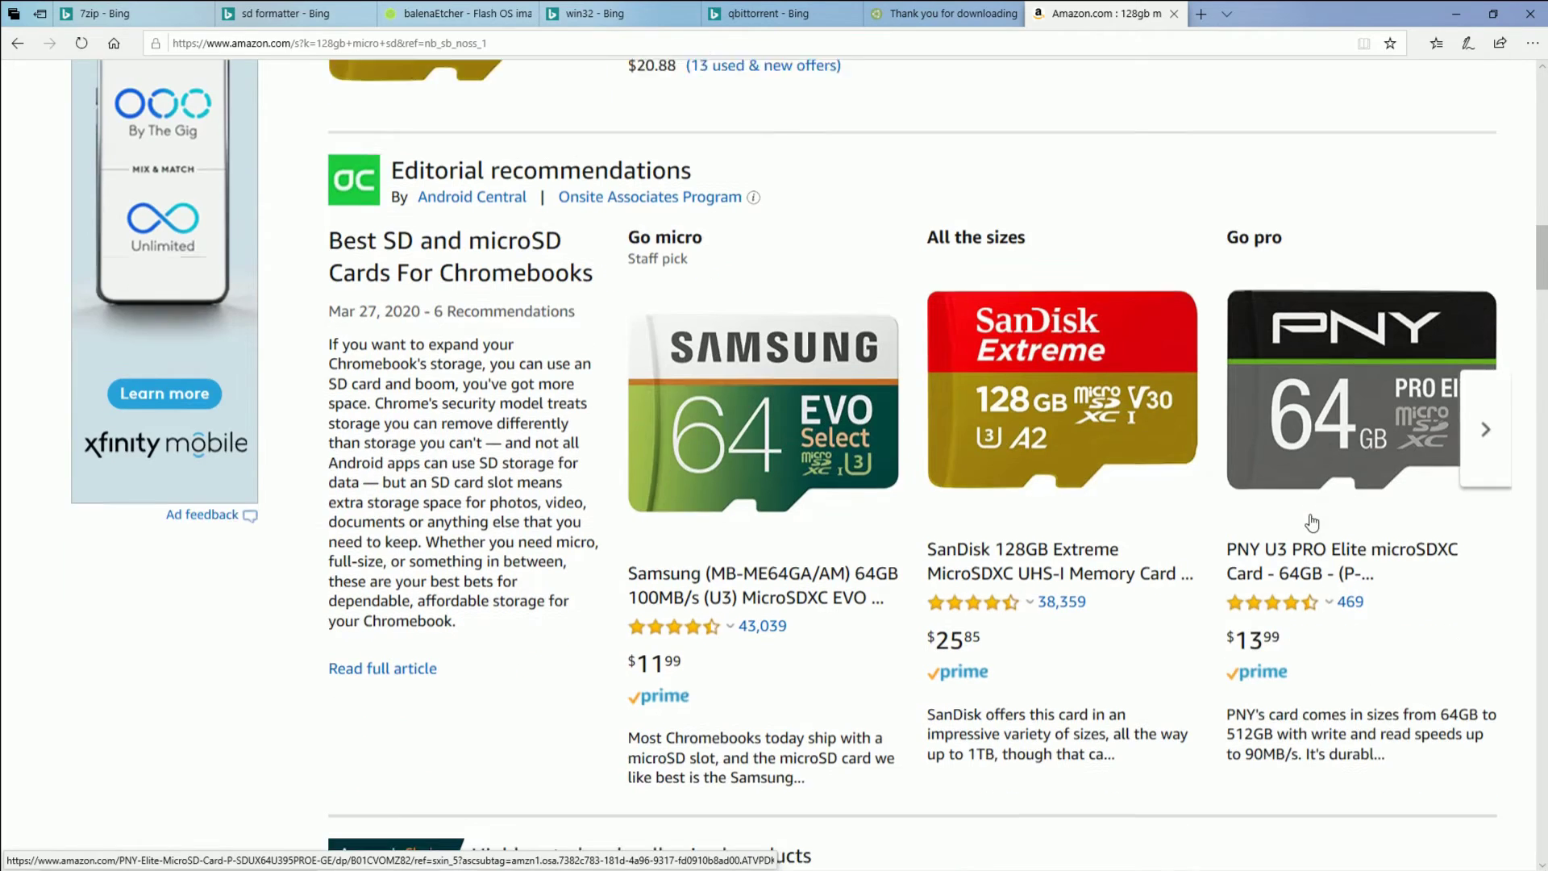
pyautogui.scroll(-5, 1322, 460)
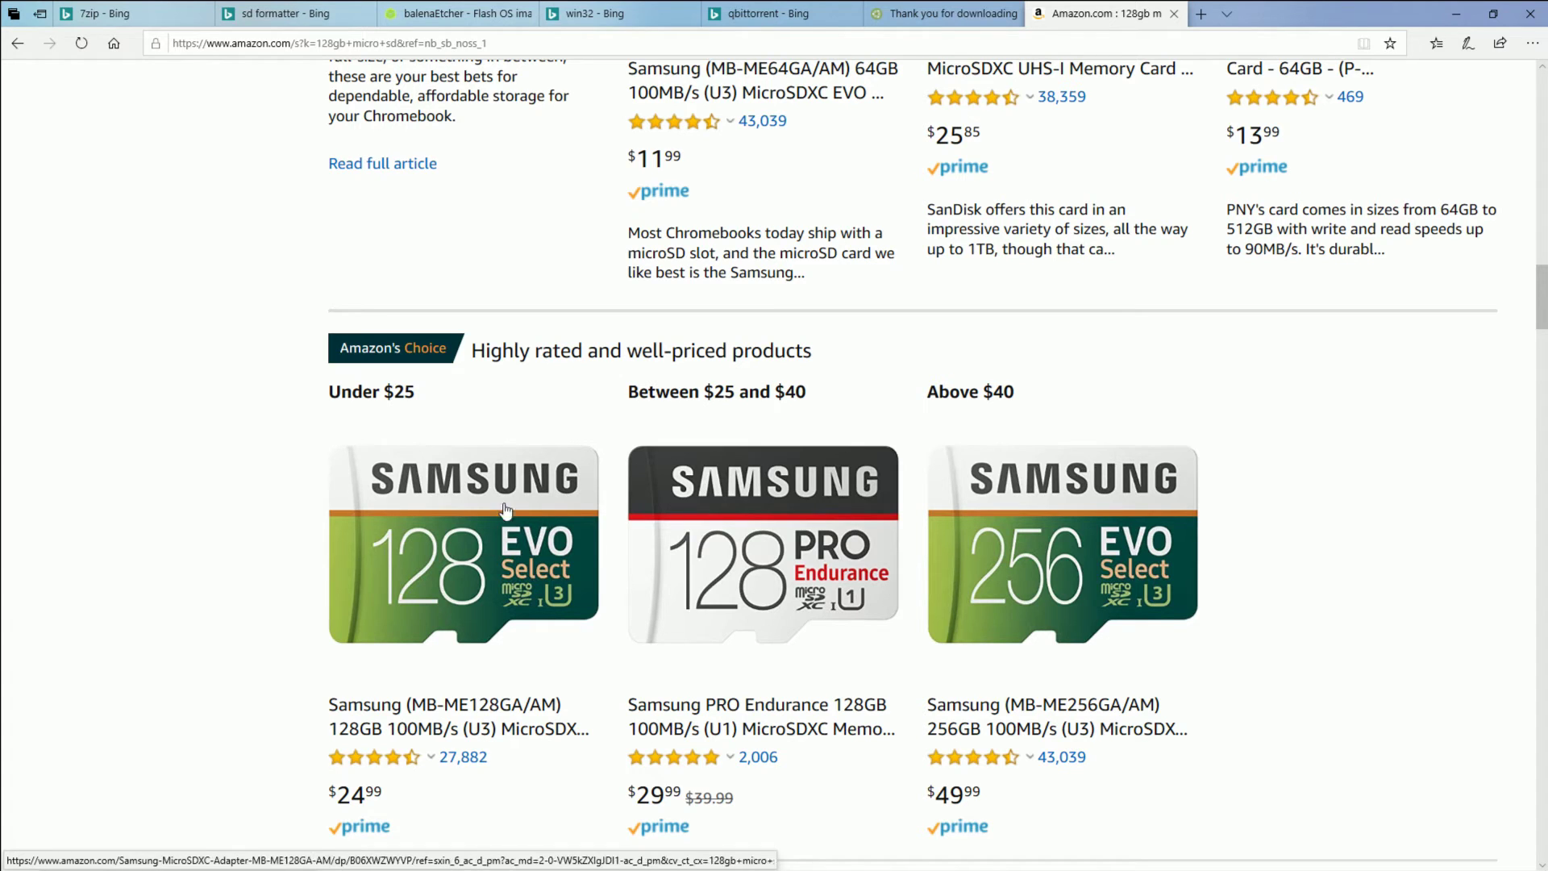
pyautogui.scroll(-10, 610, 568)
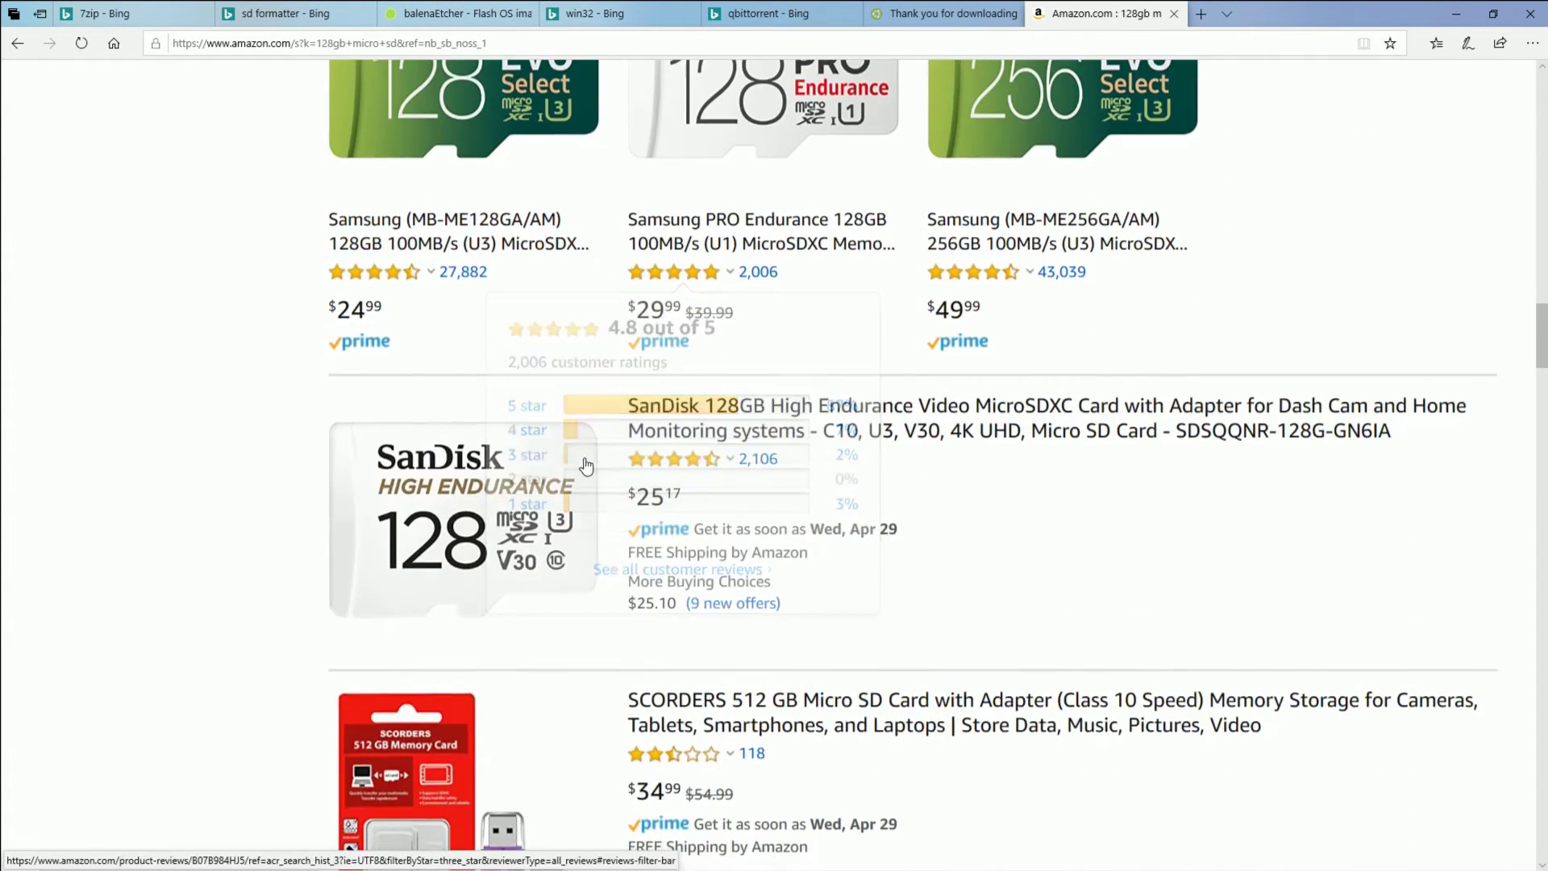
pyautogui.scroll(-10, 924, 461)
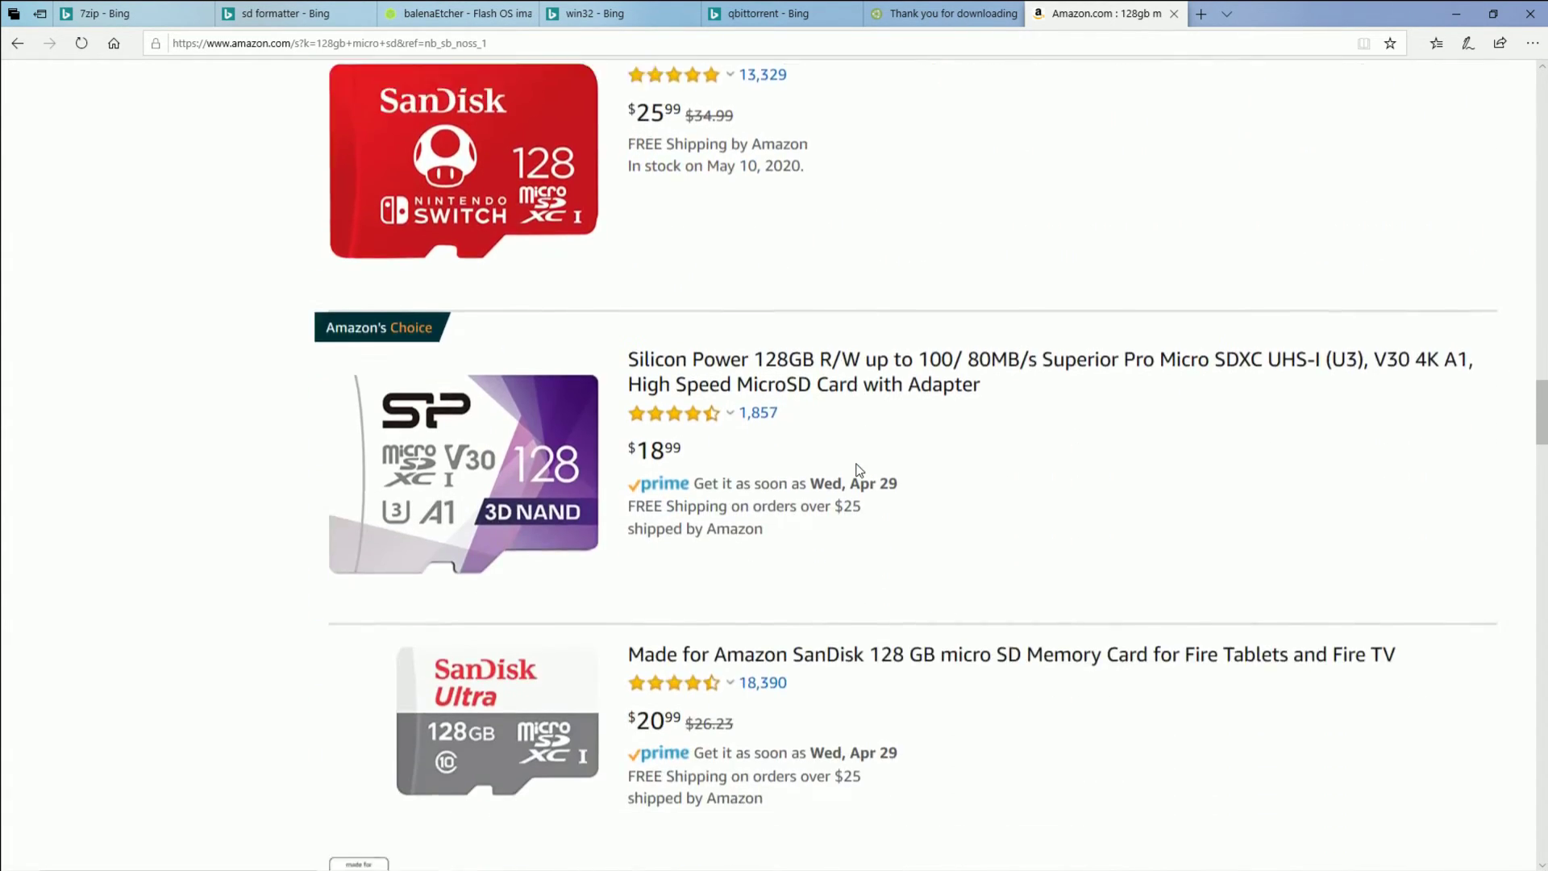
pyautogui.scroll(-8, 464, 216)
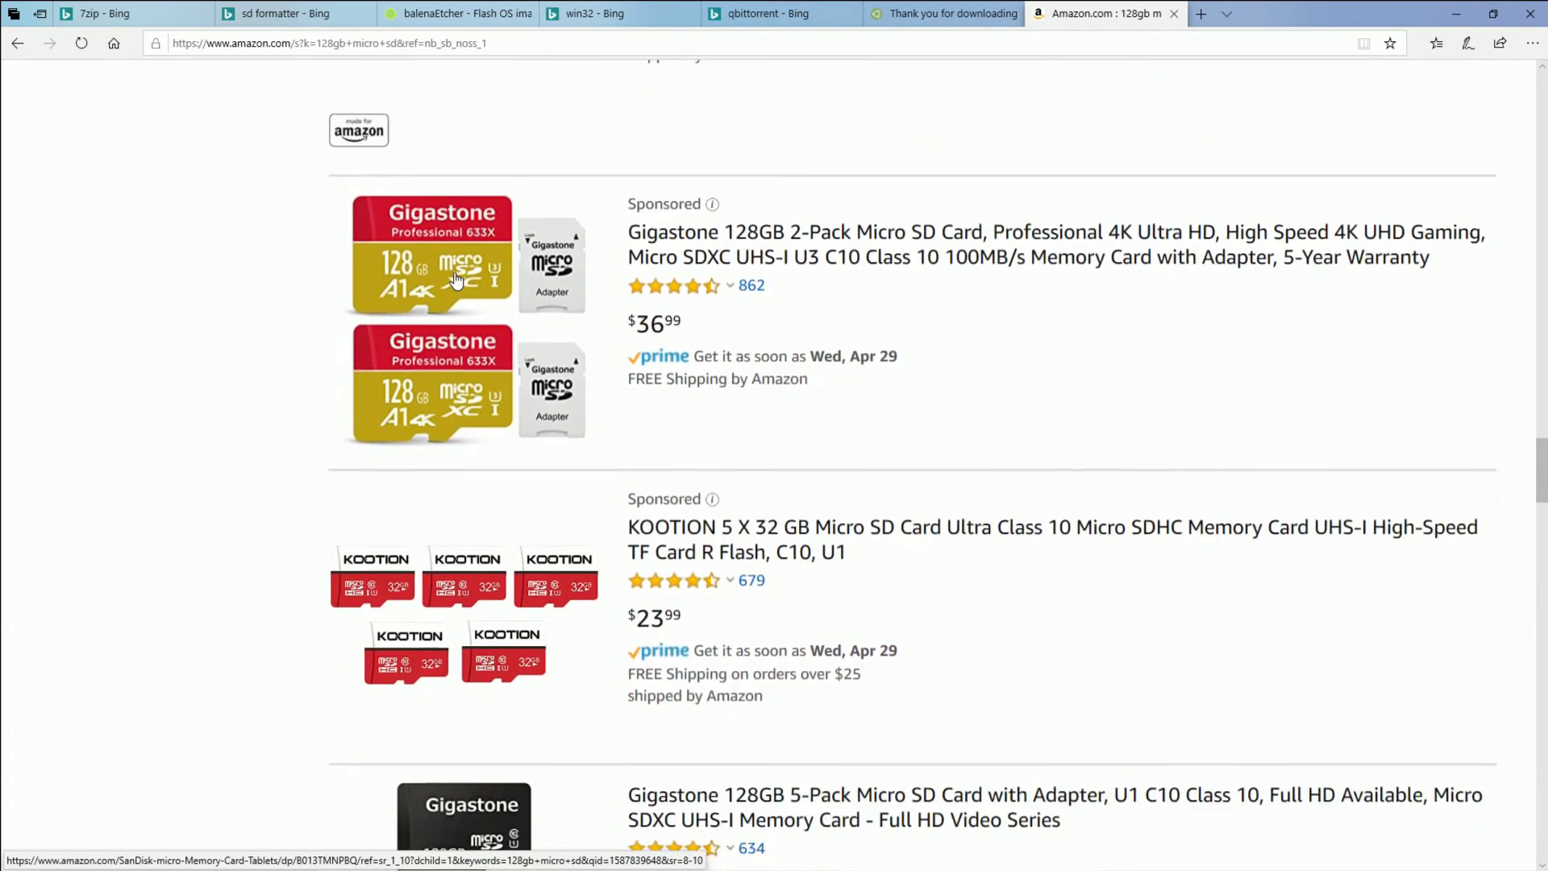
pyautogui.scroll(-10, 479, 476)
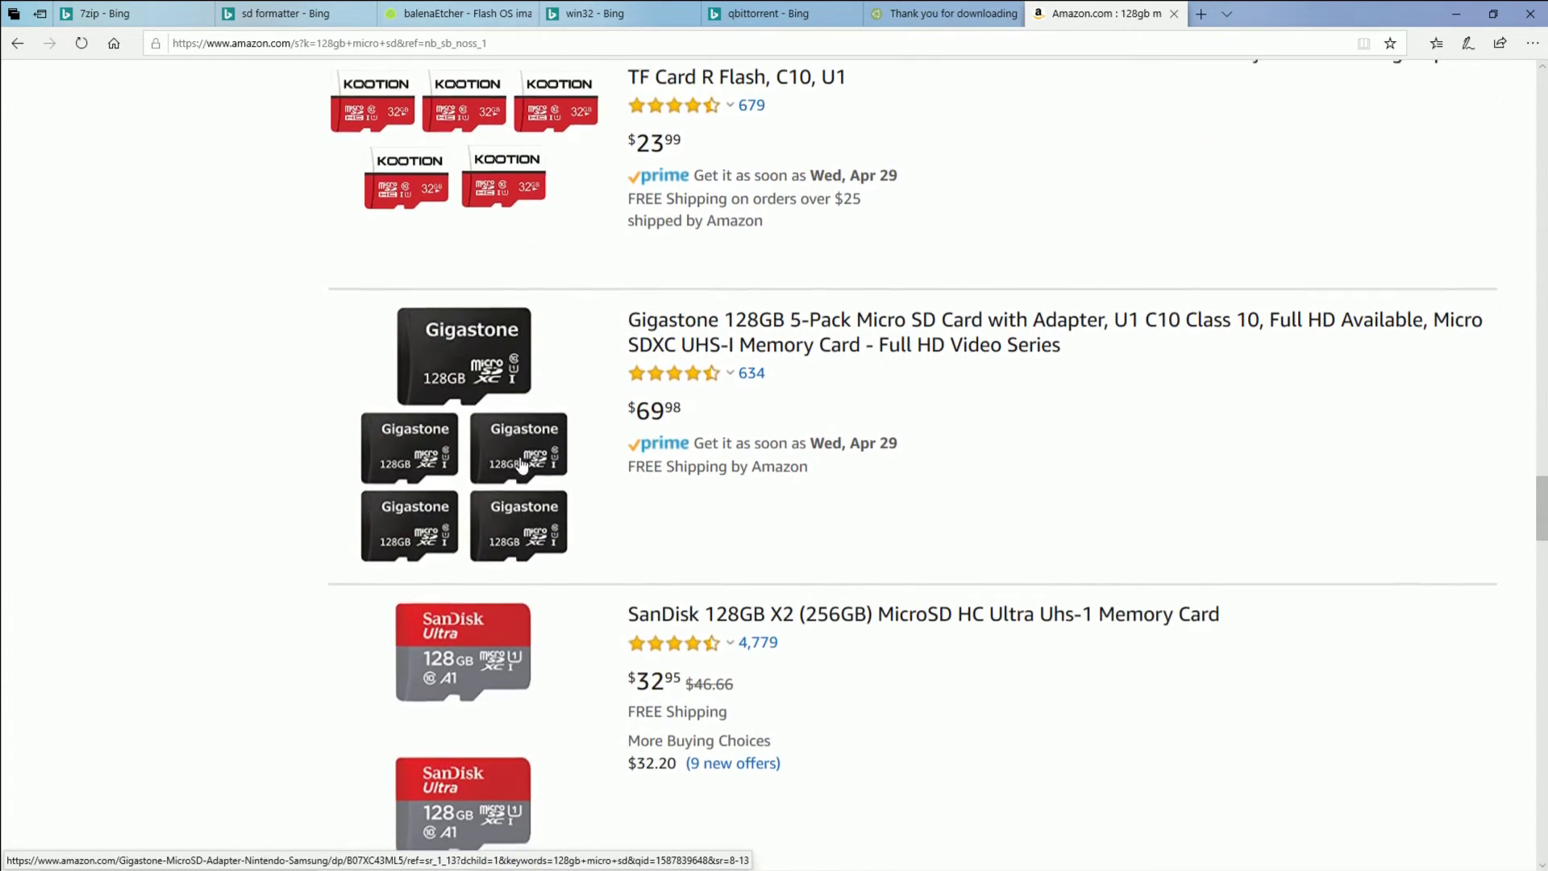
pyautogui.scroll(-3, 476, 472)
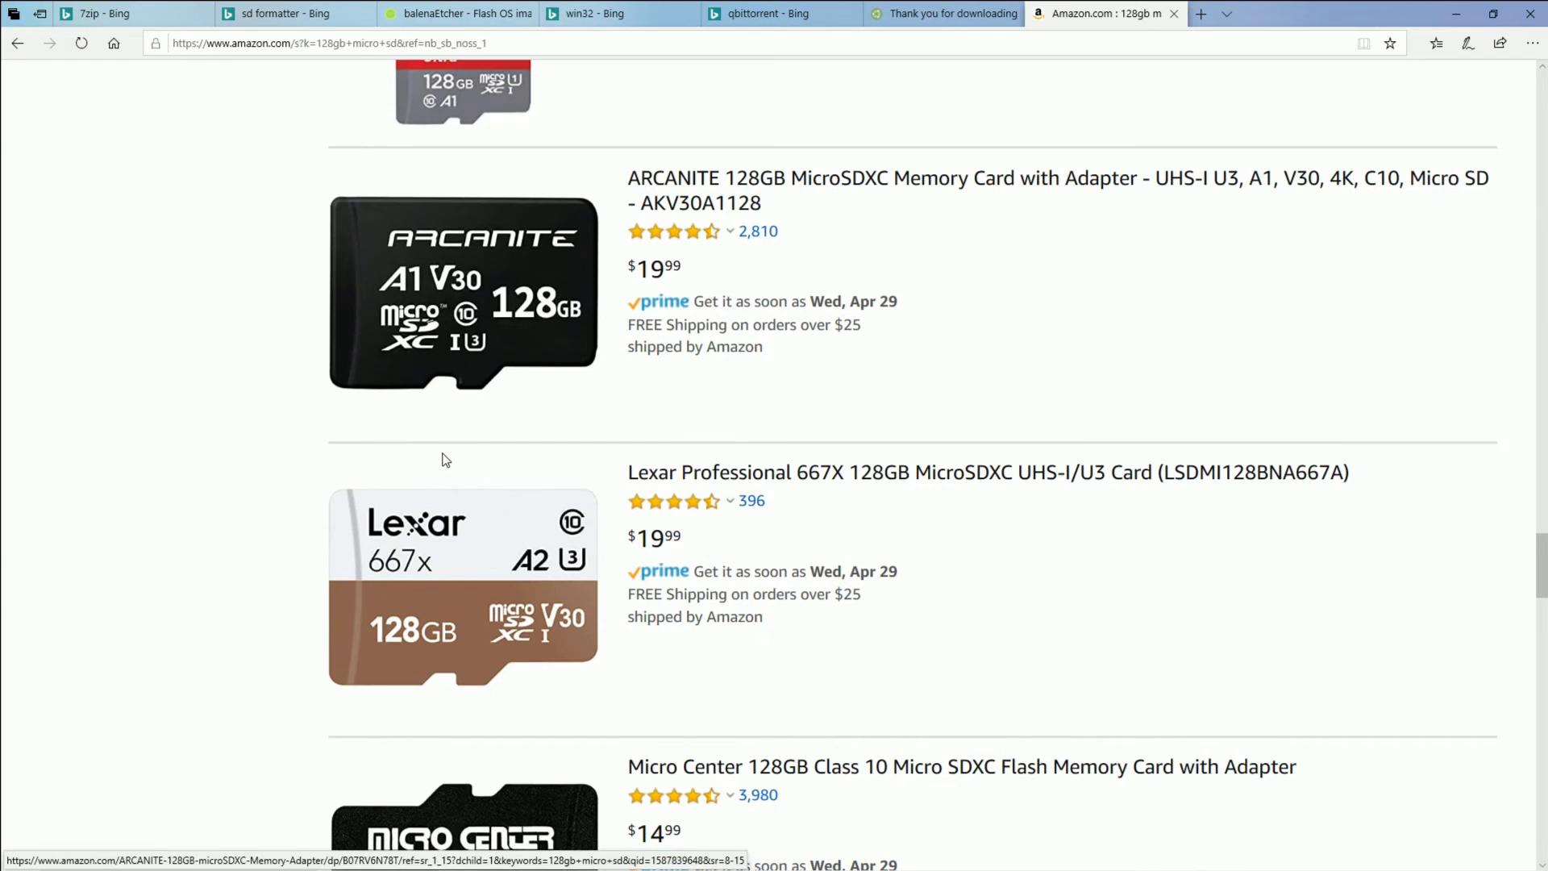
pyautogui.scroll(-6, 478, 520)
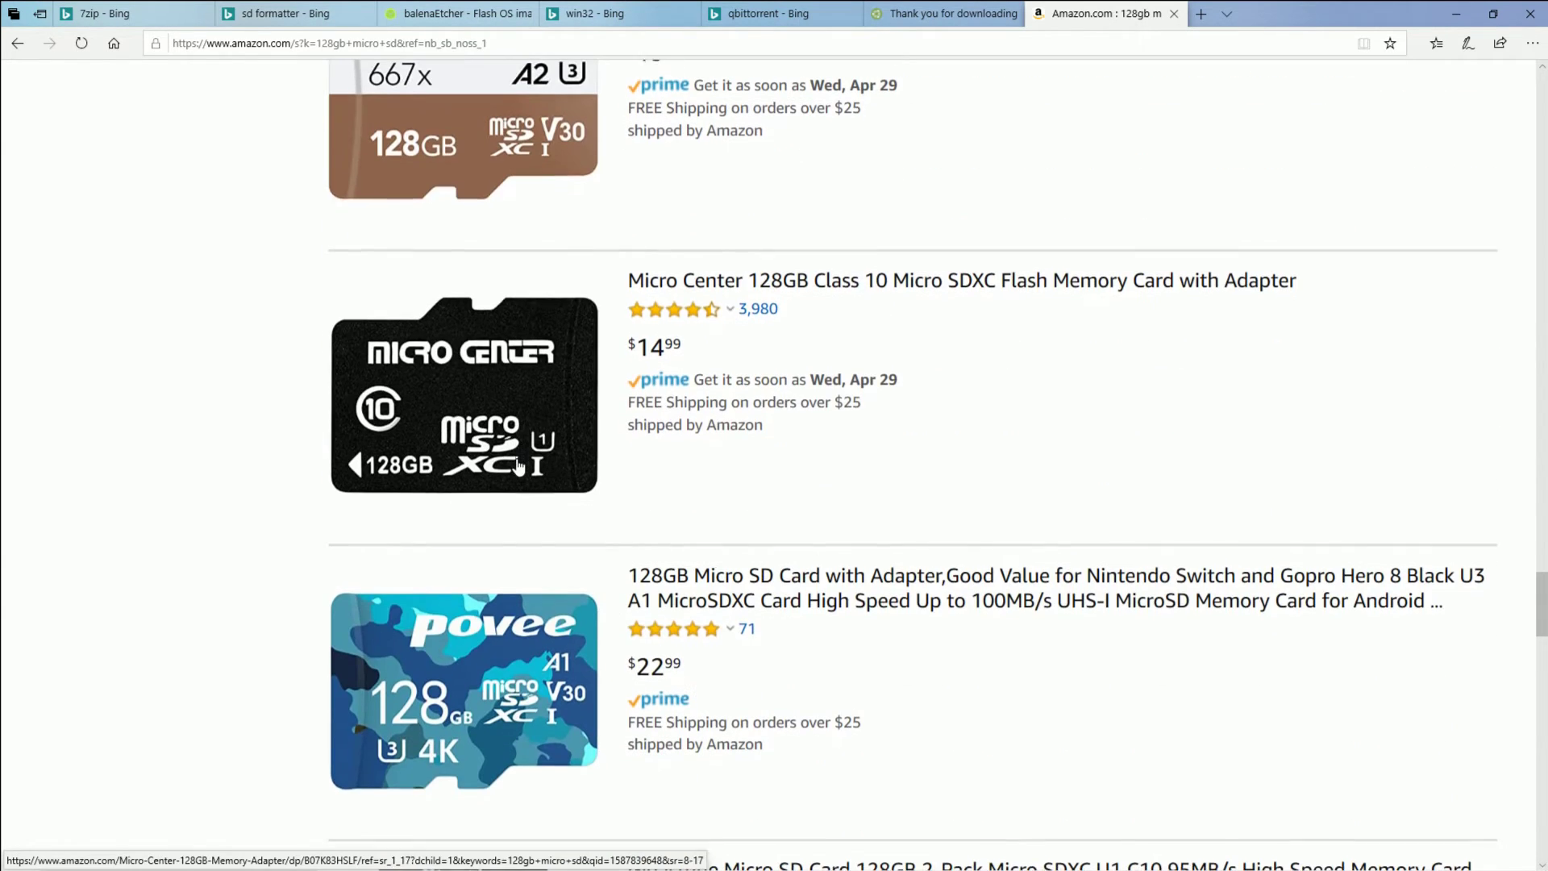
# Examine the remaining cards down to the end of the results page, from Micro Center and Povee to Patriot, for speed class, price and ratings
pyautogui.scroll(-2, 521, 395)
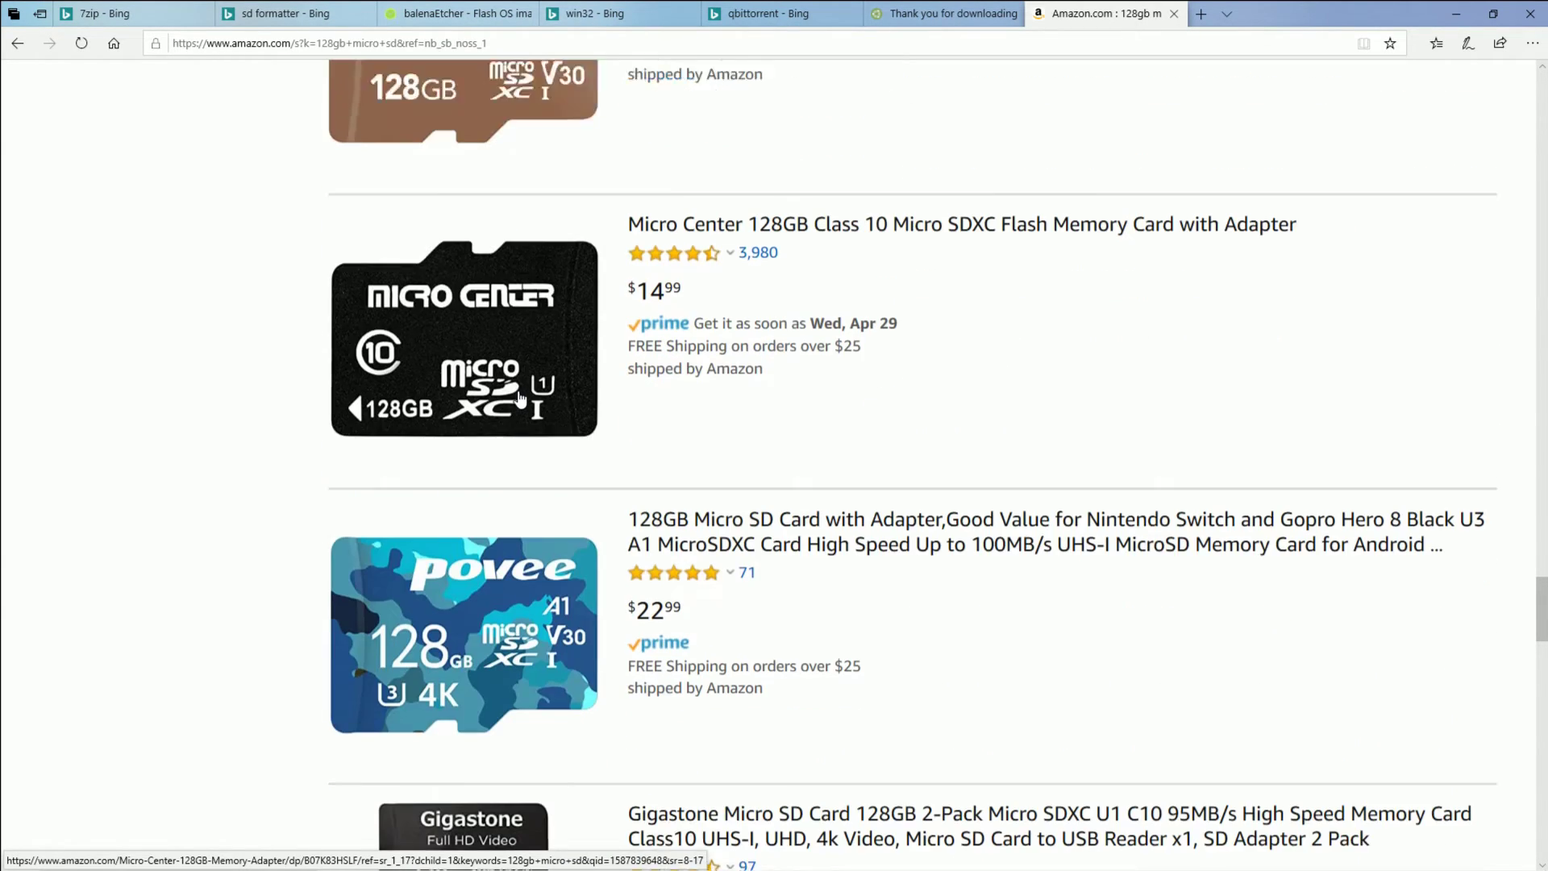
pyautogui.scroll(-3, 508, 356)
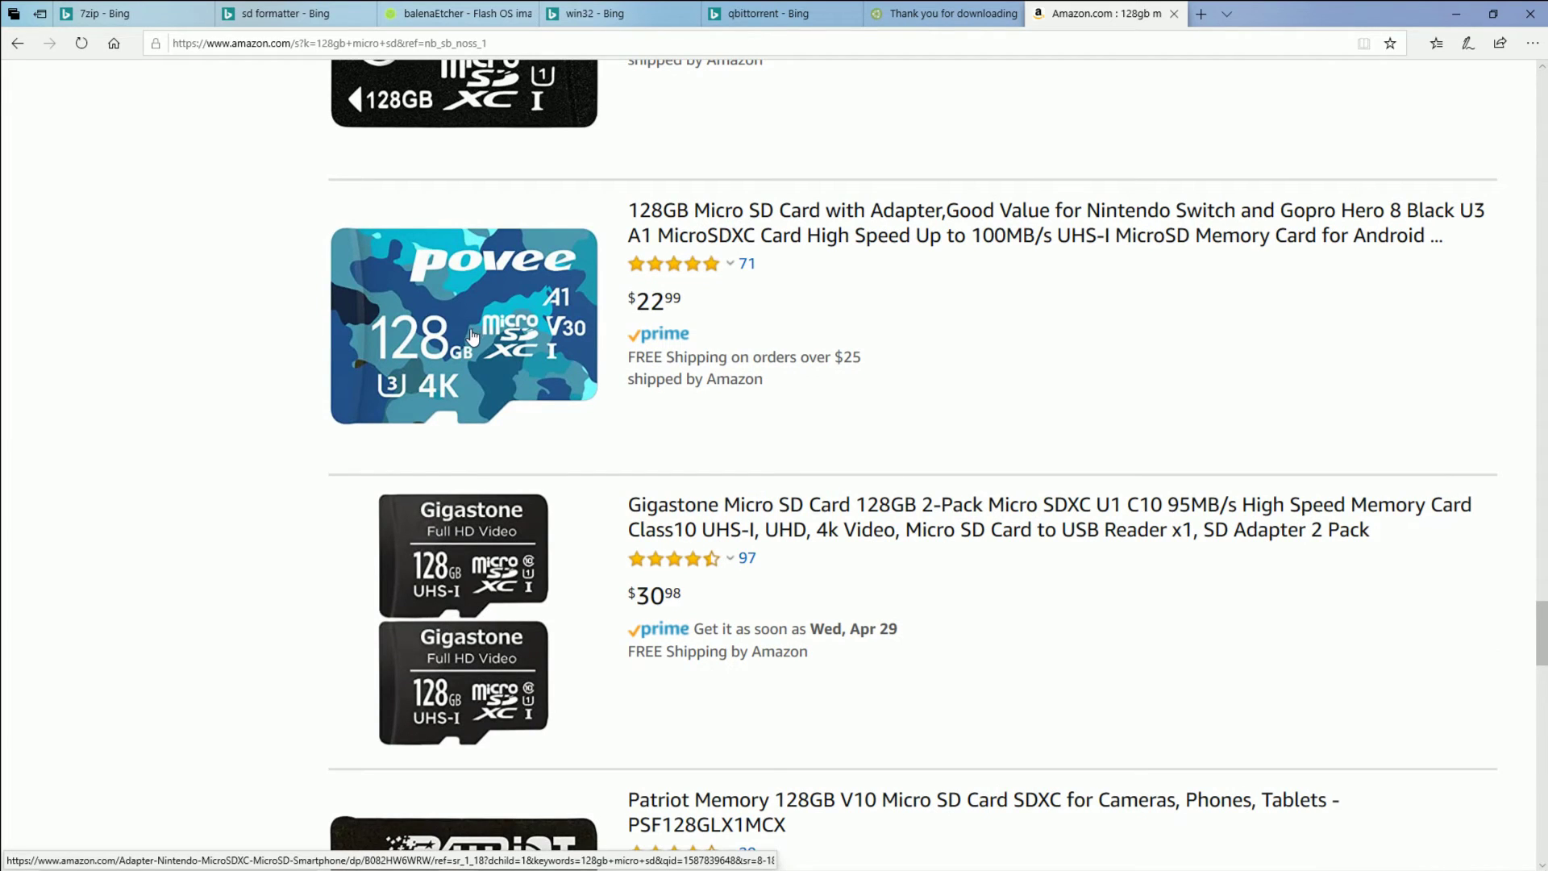
pyautogui.scroll(-5, 545, 321)
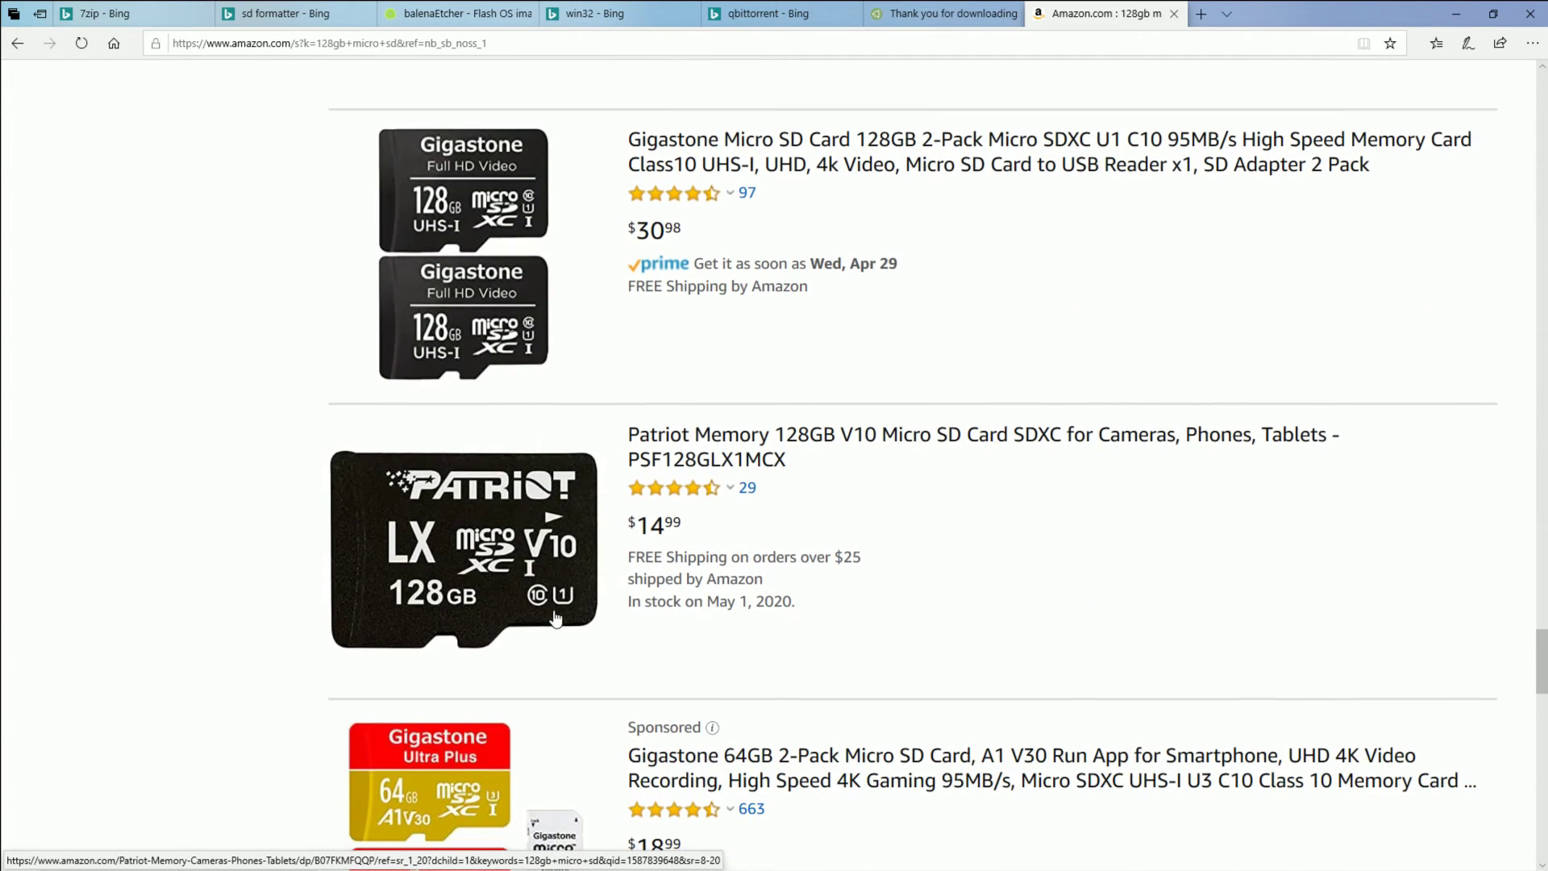
pyautogui.moveTo(681, 488)
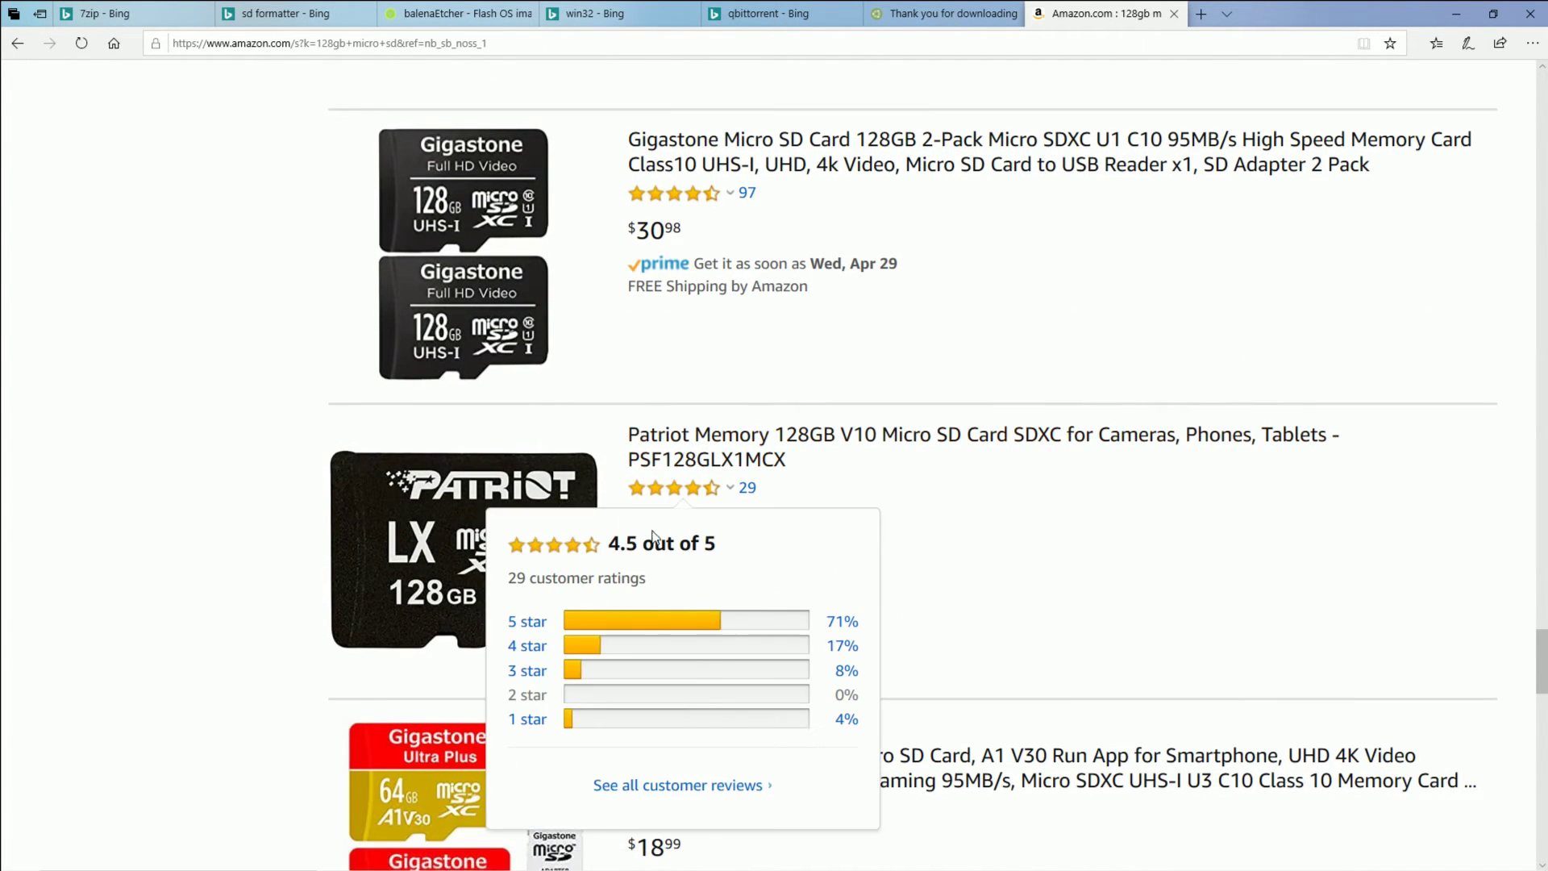
pyautogui.scroll(-6, 657, 667)
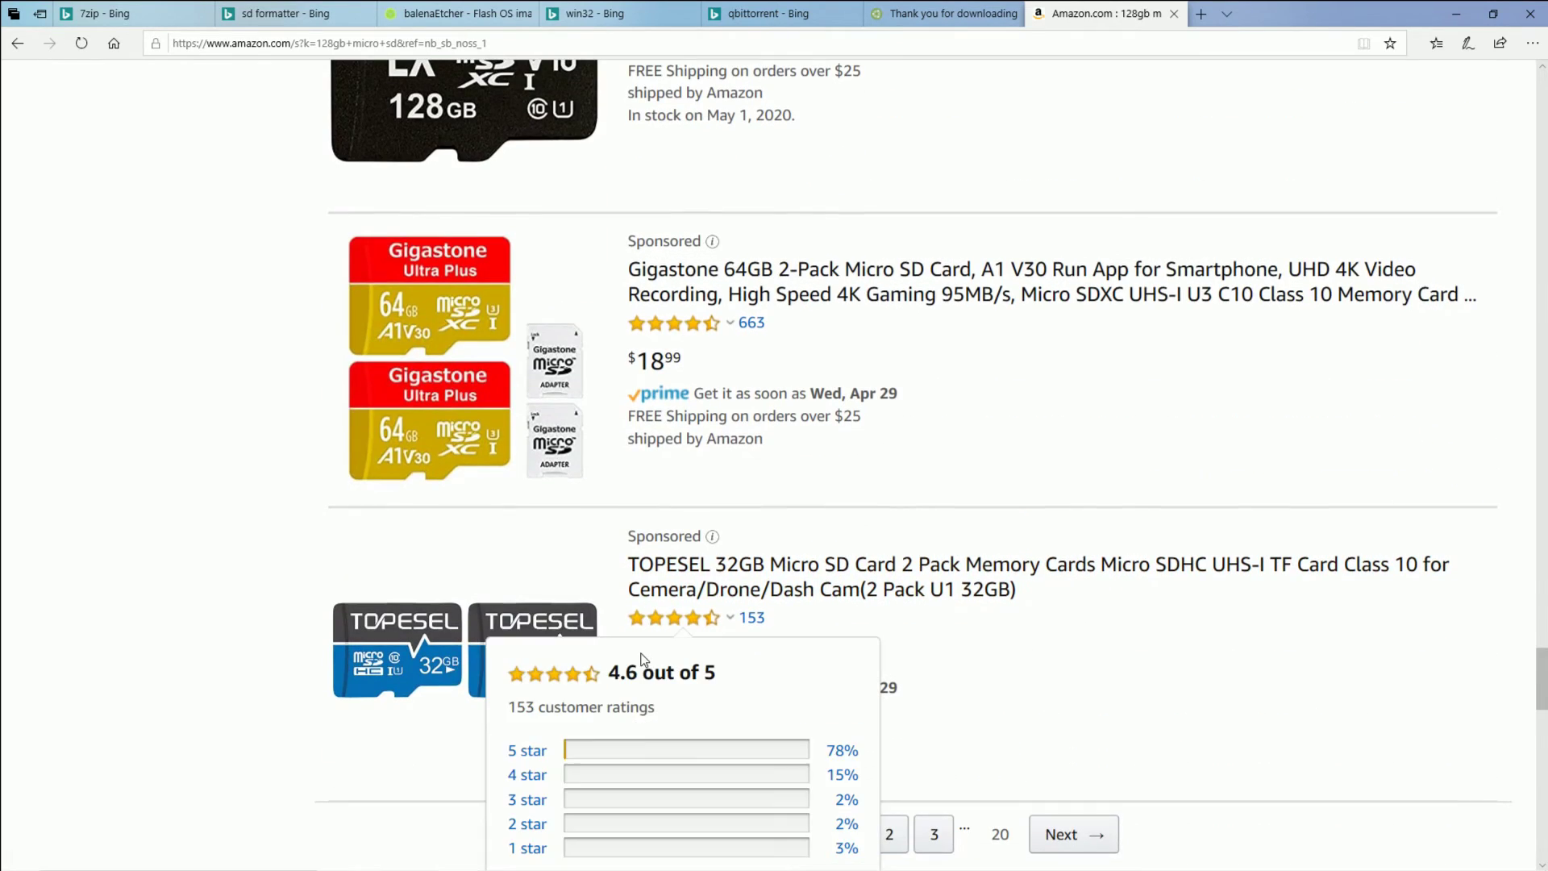
# Return to the first results and compare the SanDisk Extreme, Samsung EVO Select, SanDisk Ultra and Gigastone 2-Pack cards by price, speed class and customer ratings
pyautogui.scroll(1, 933, 477)
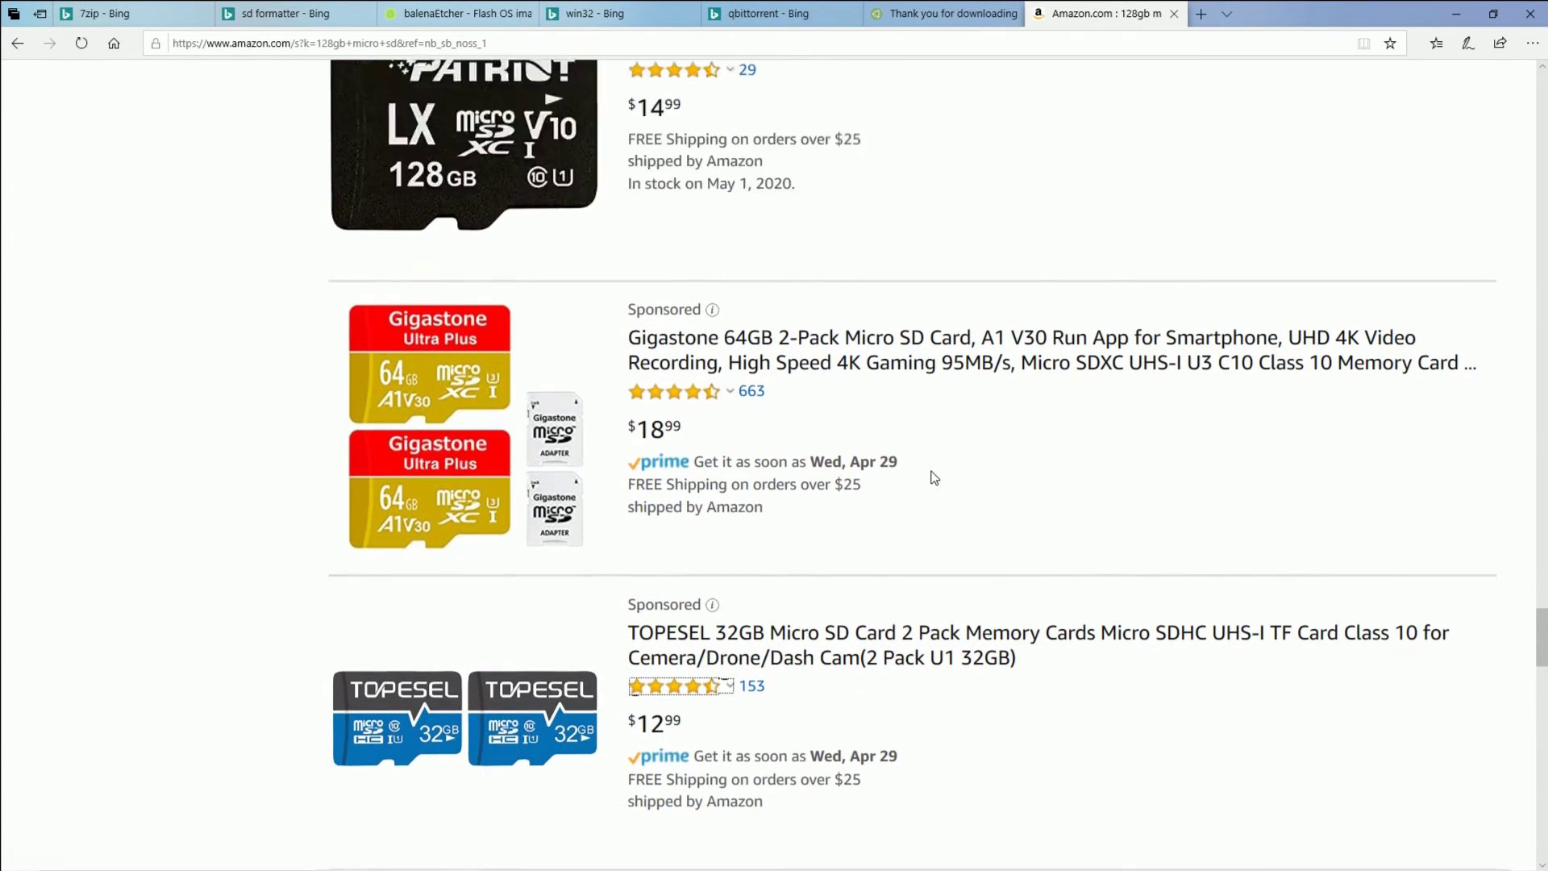
pyautogui.scroll(10, 933, 477)
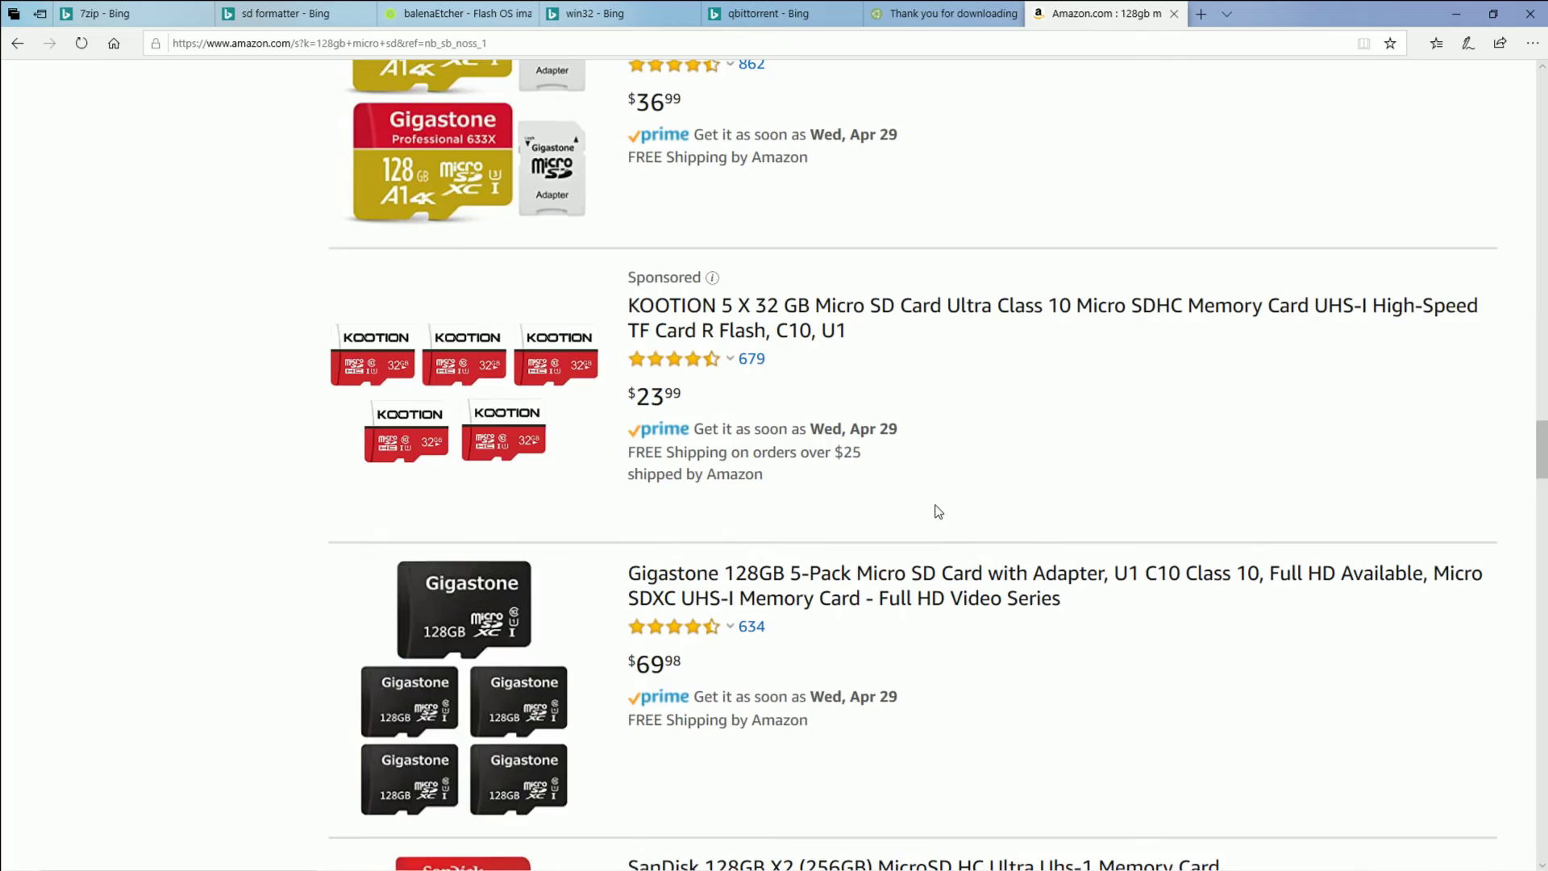
pyautogui.scroll(15, 935, 512)
pyautogui.scroll(10, 897, 484)
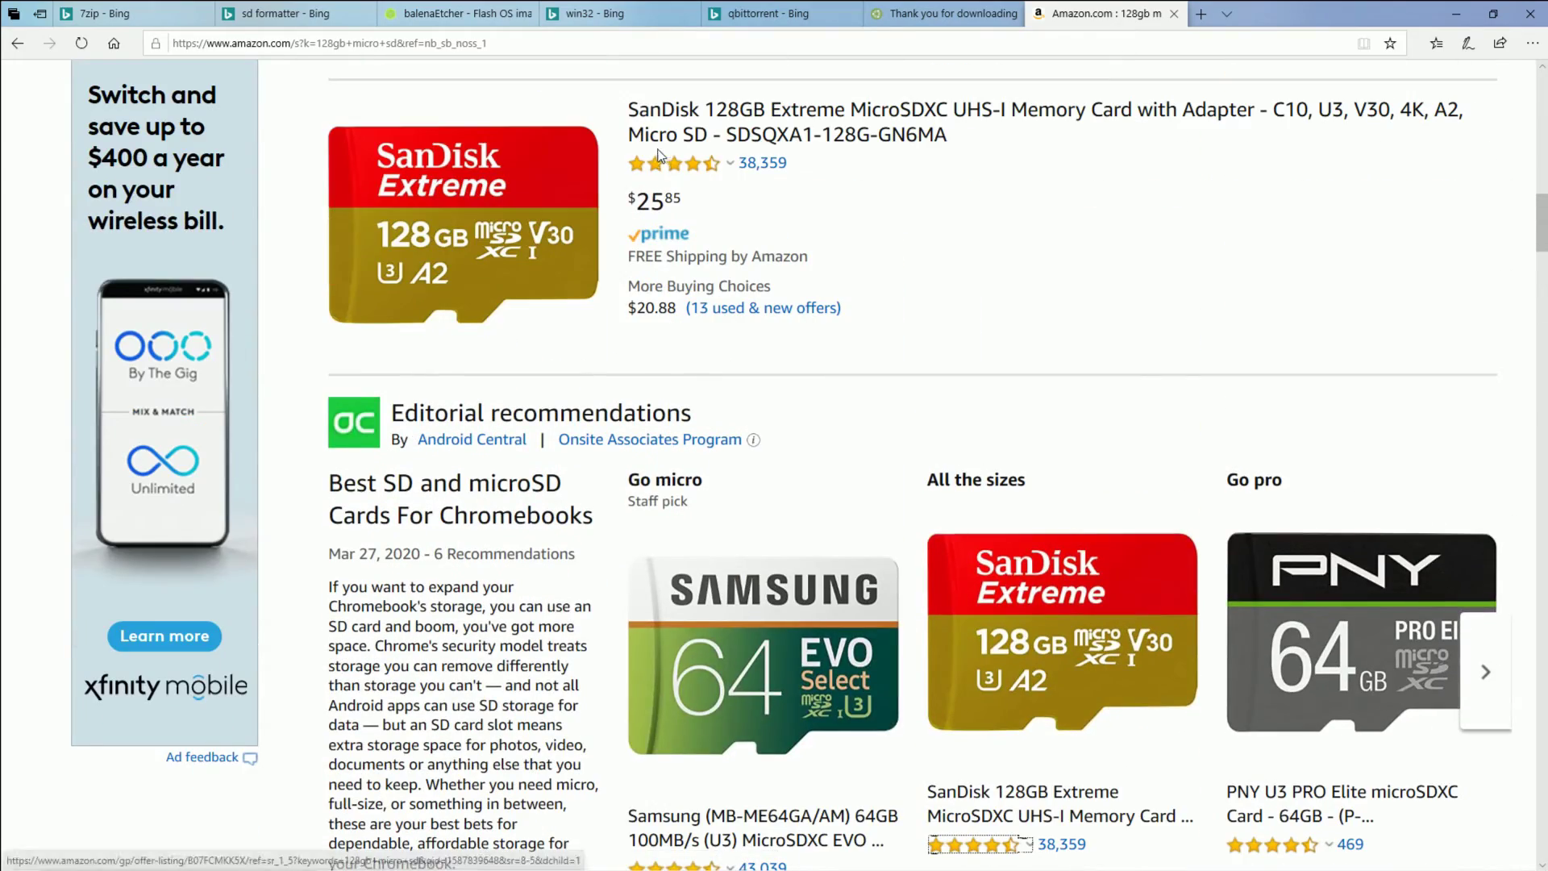
pyautogui.scroll(7, 654, 222)
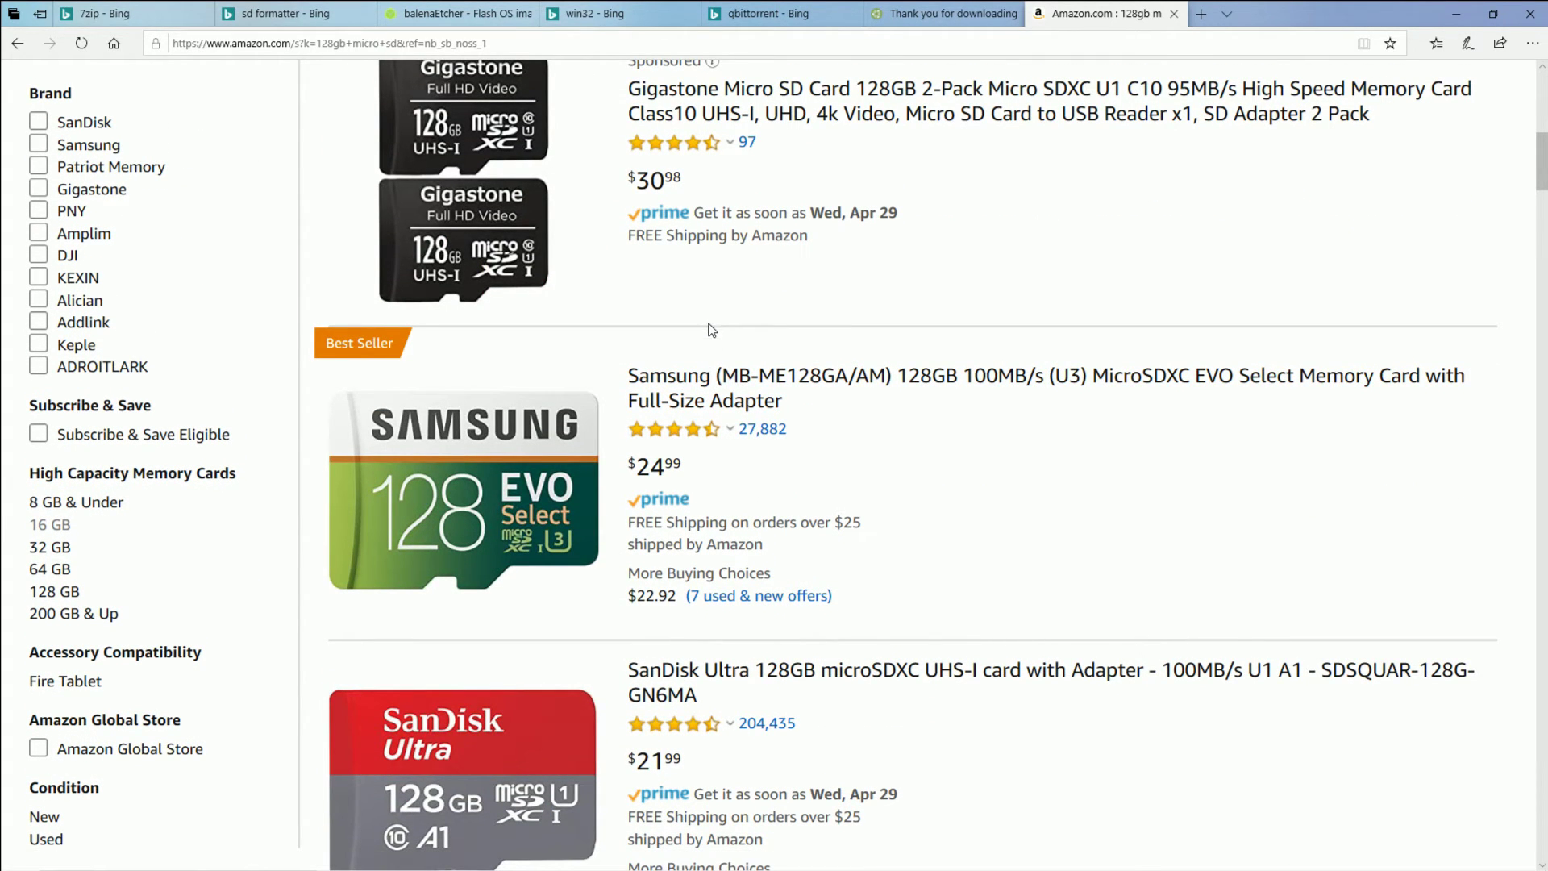
pyautogui.scroll(10, 710, 258)
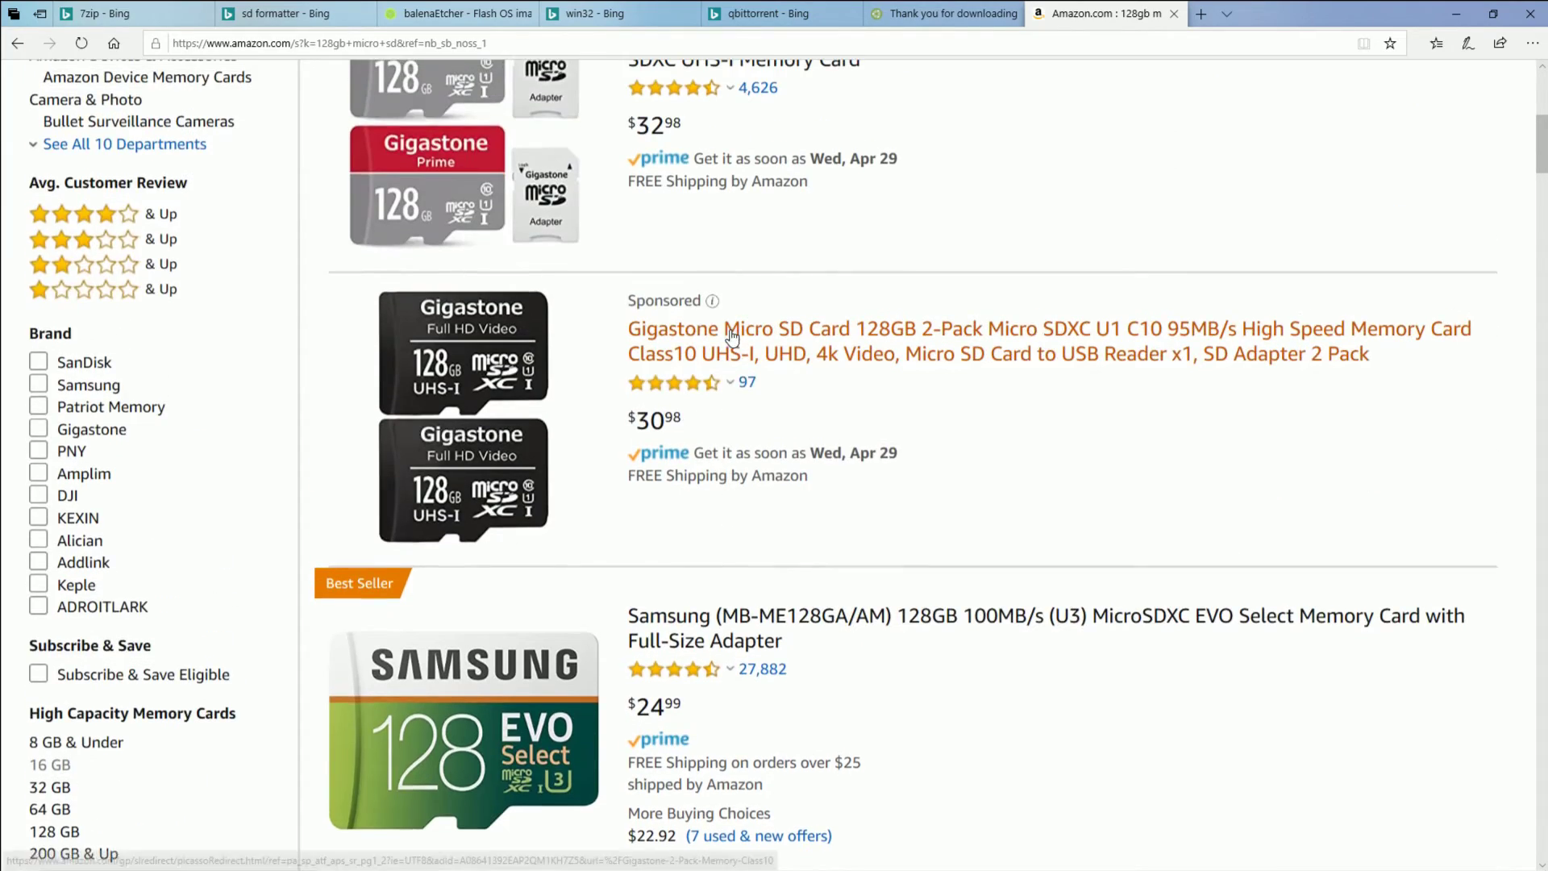
pyautogui.scroll(-12, 724, 506)
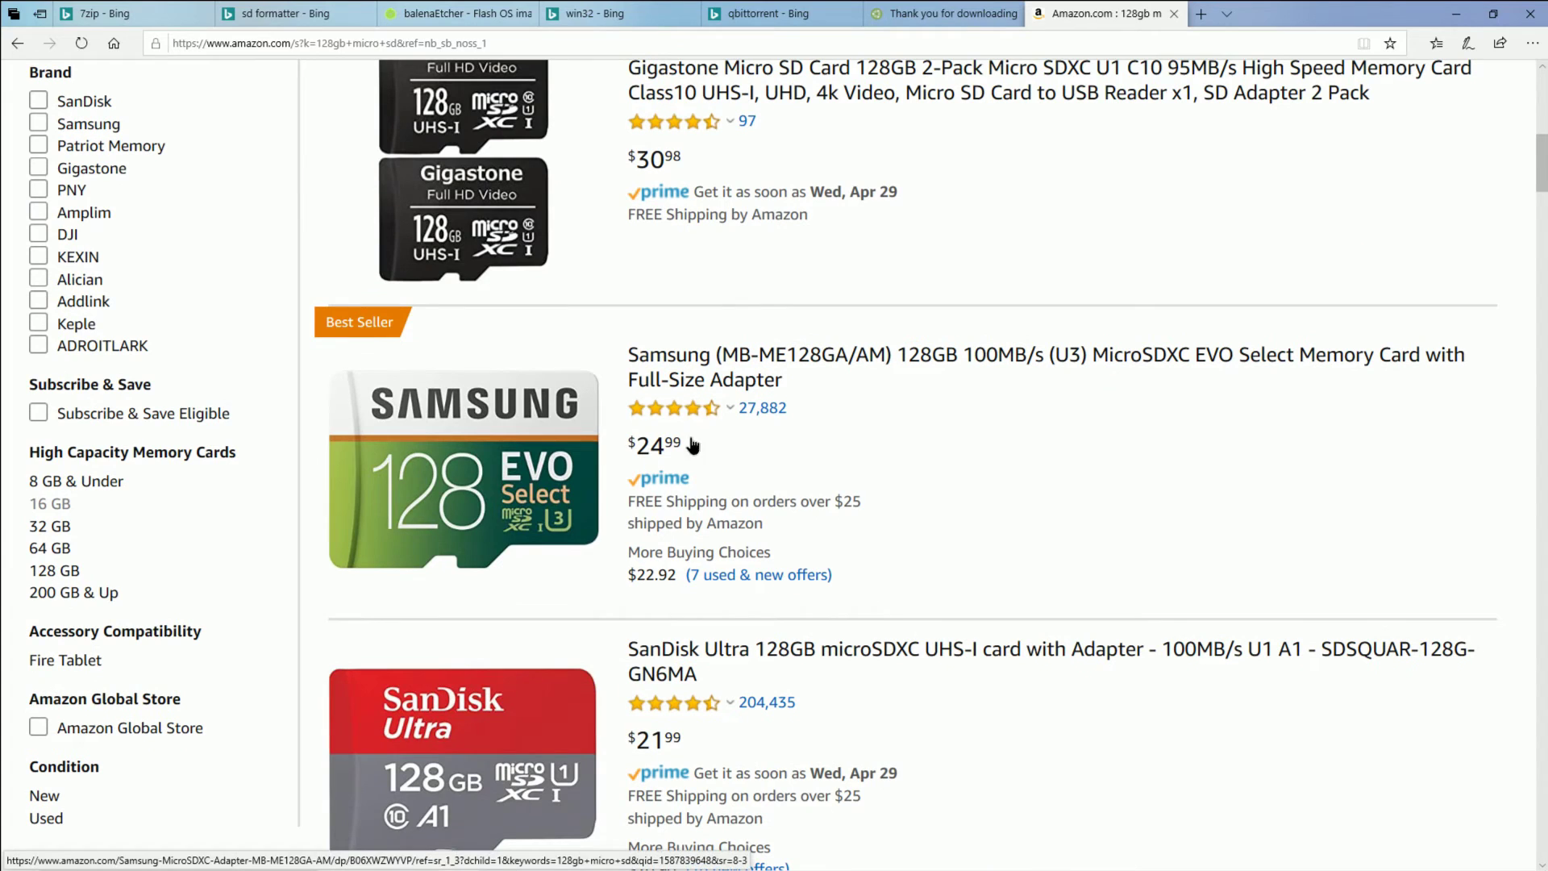
pyautogui.scroll(5, 689, 459)
pyautogui.click(677, 487)
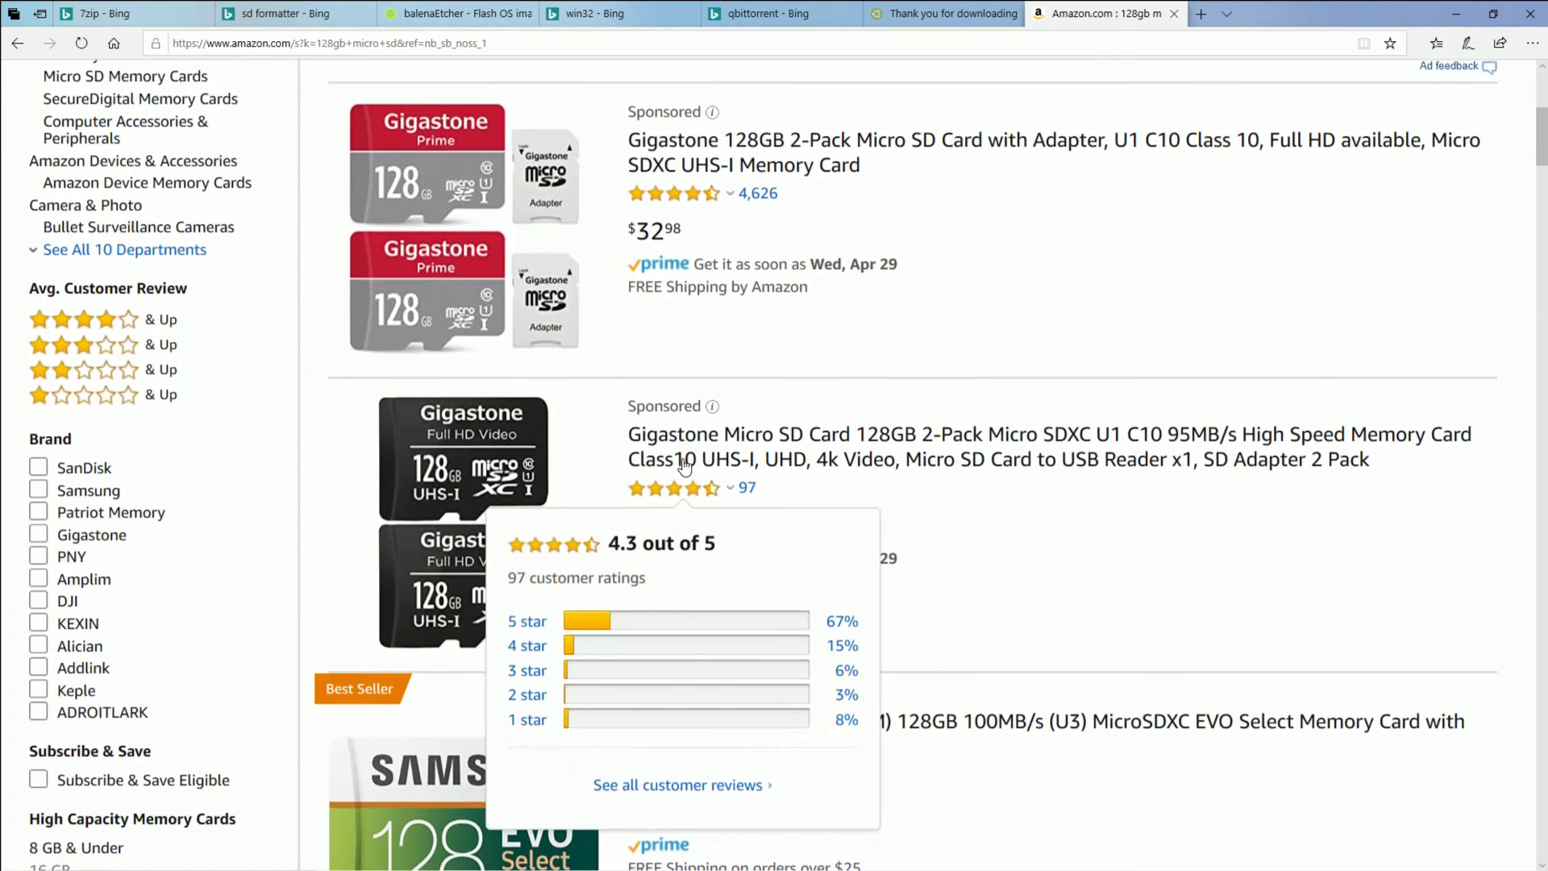